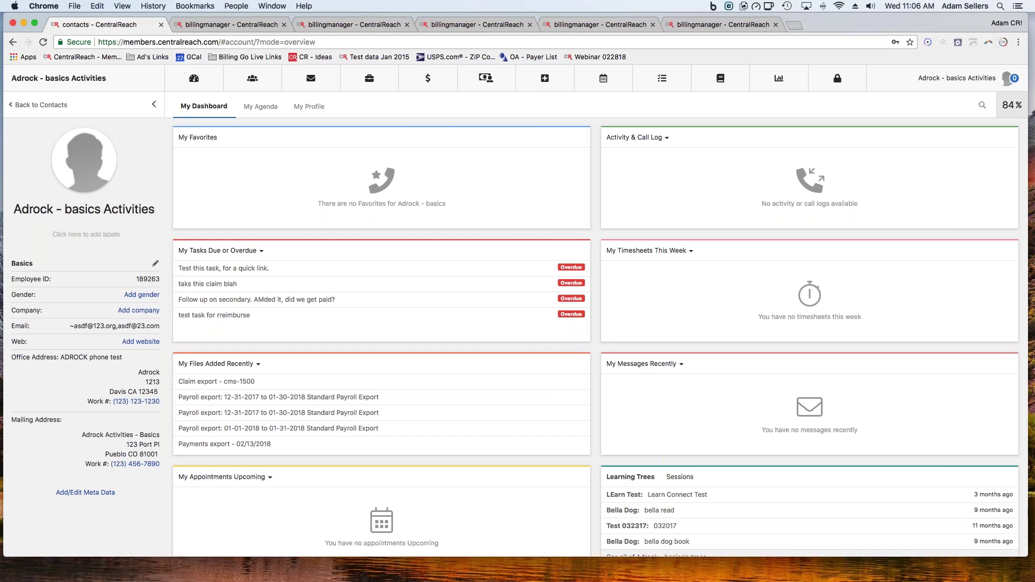
- Open the properties of the service code "0364T : first 30 mins" from the Service Codes list
{"action": "mouse_move", "coordinate": [432, 85]}
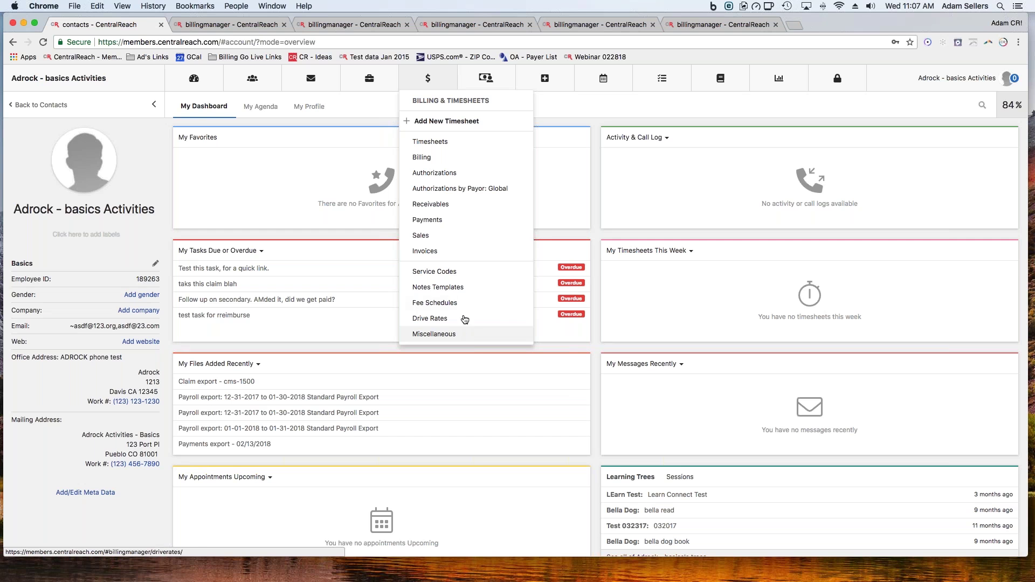
{"action": "left_click", "coordinate": [462, 279]}
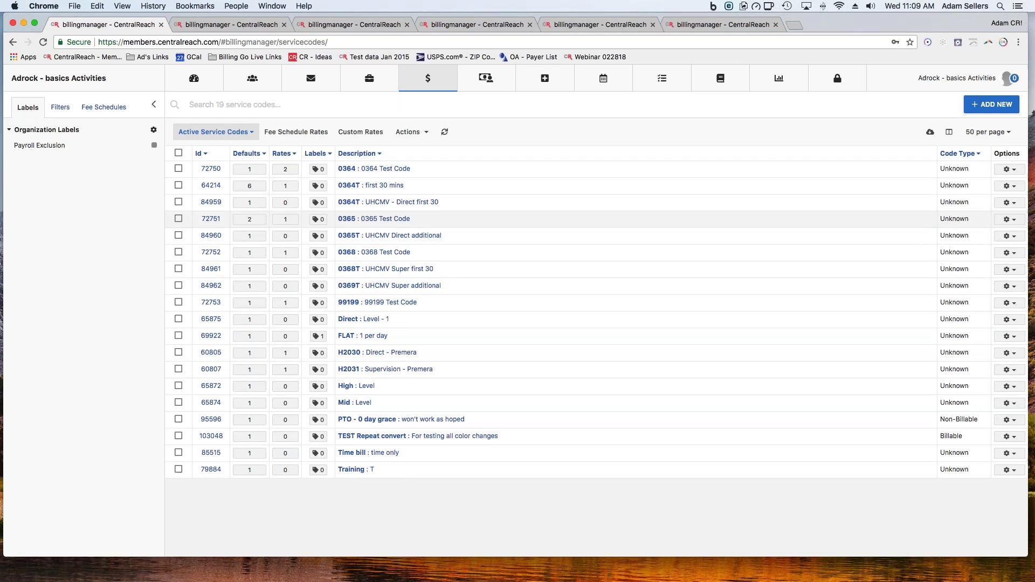
{"action": "left_click", "coordinate": [409, 186]}
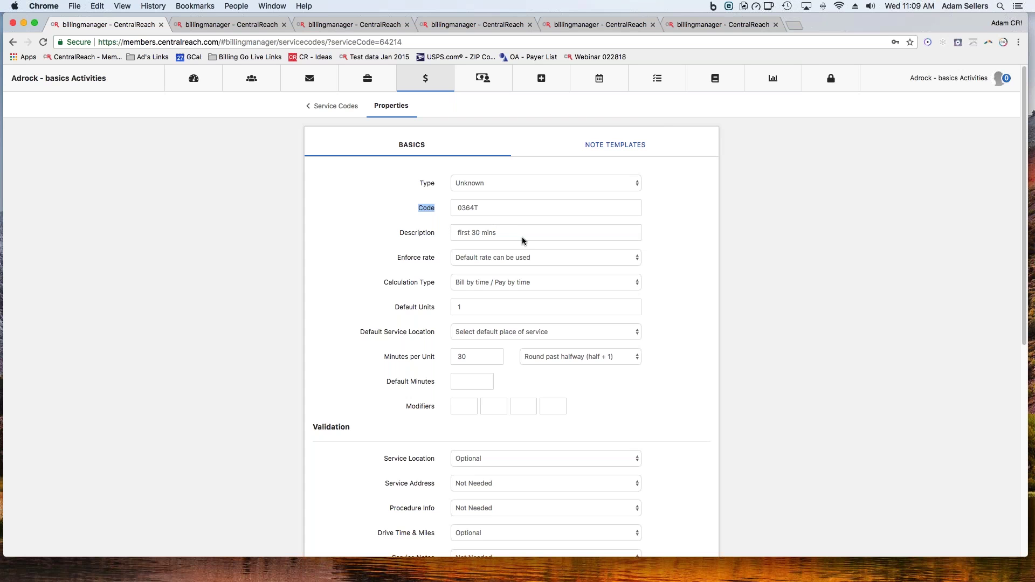
- Examine the available choices for Enforce rate, Calculation Type and Default Service Location without changing them
{"action": "left_click", "coordinate": [551, 258]}
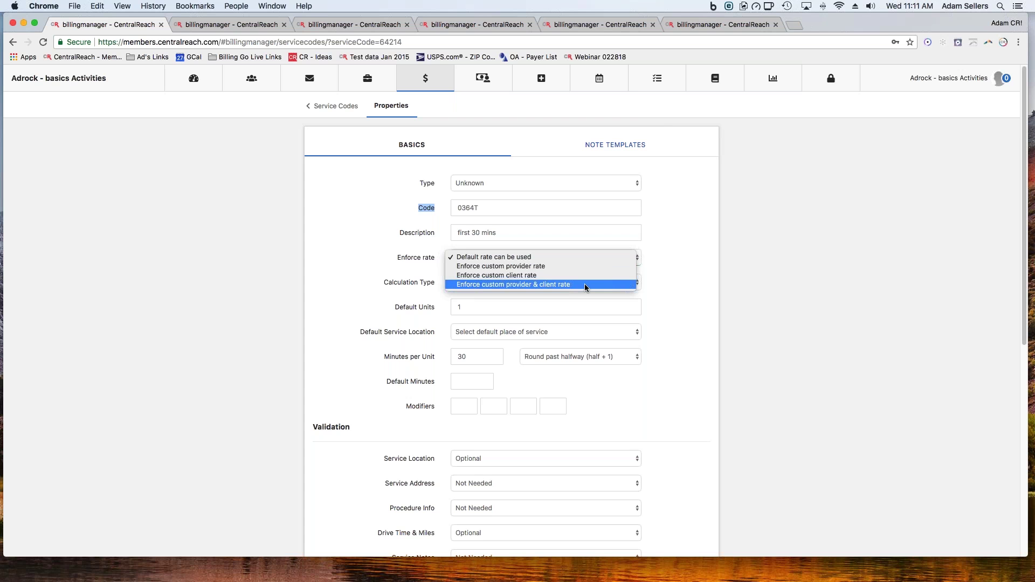
{"action": "left_click", "coordinate": [393, 261]}
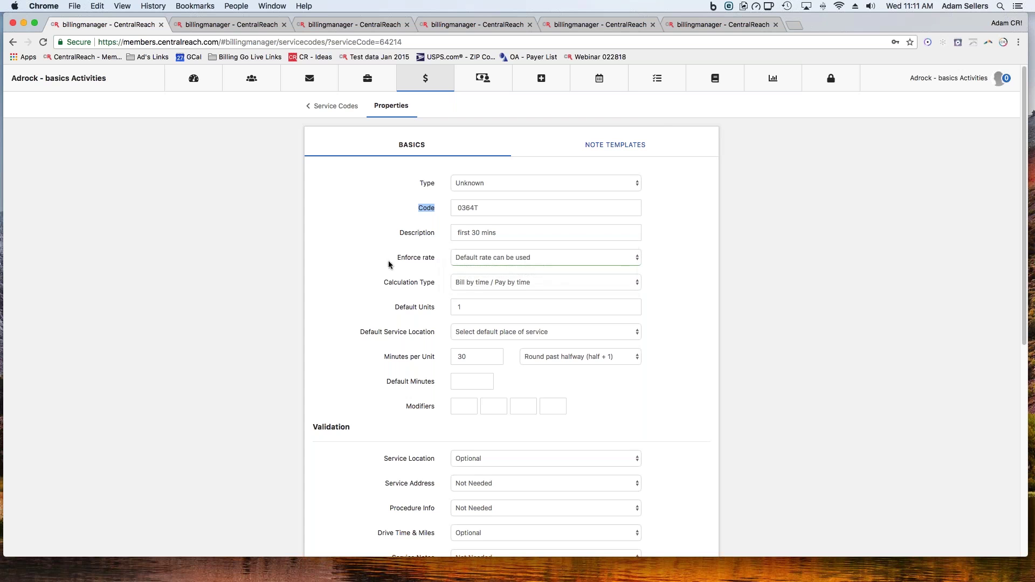
{"action": "left_click", "coordinate": [477, 283]}
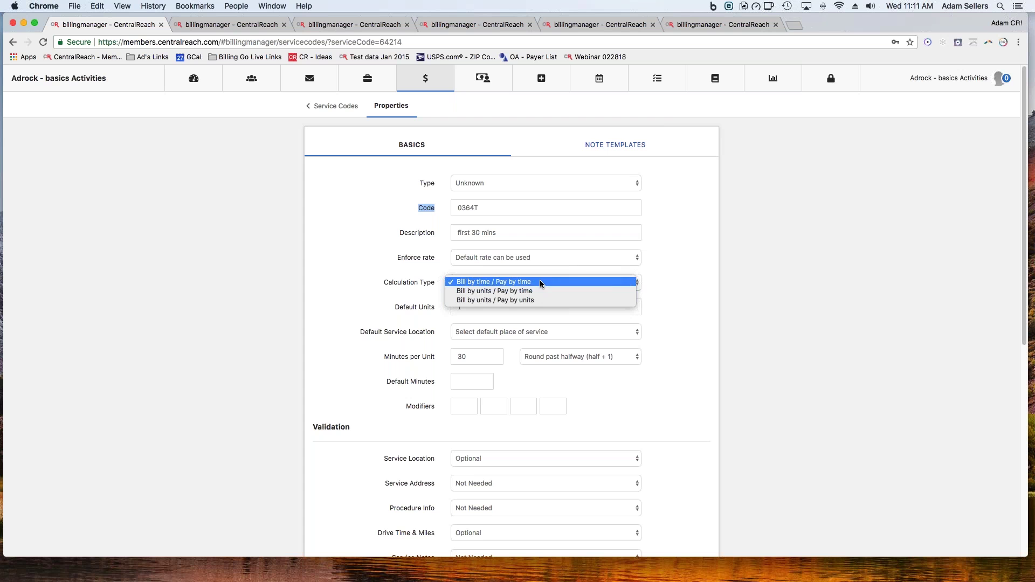
{"action": "left_click", "coordinate": [410, 294]}
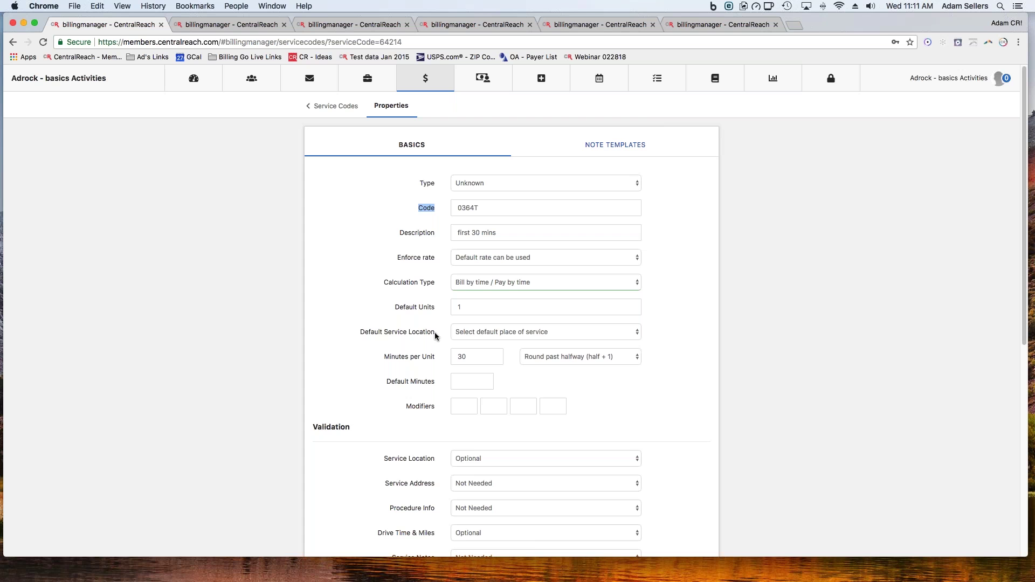
{"action": "left_click", "coordinate": [485, 333]}
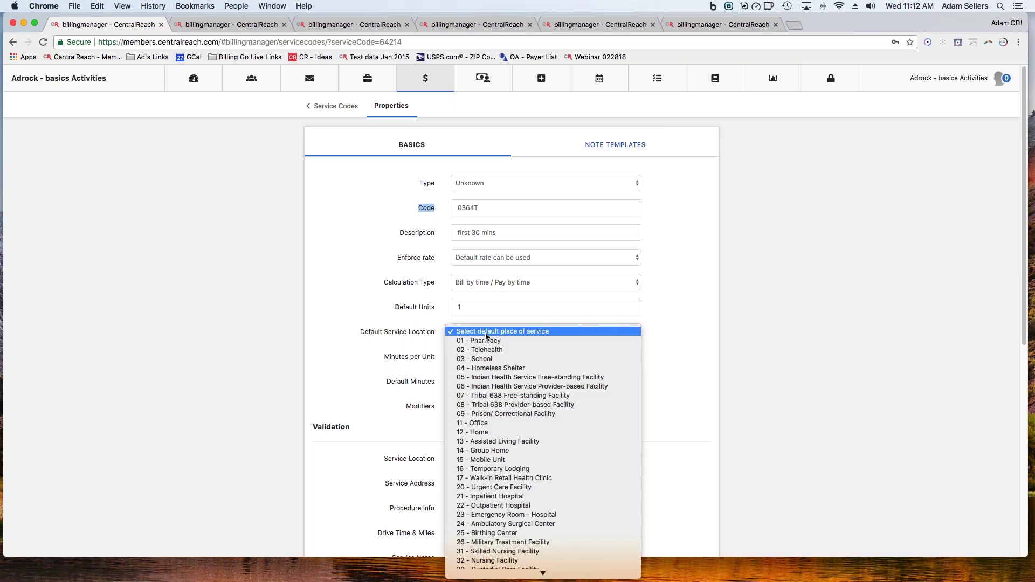
{"action": "left_click", "coordinate": [372, 361]}
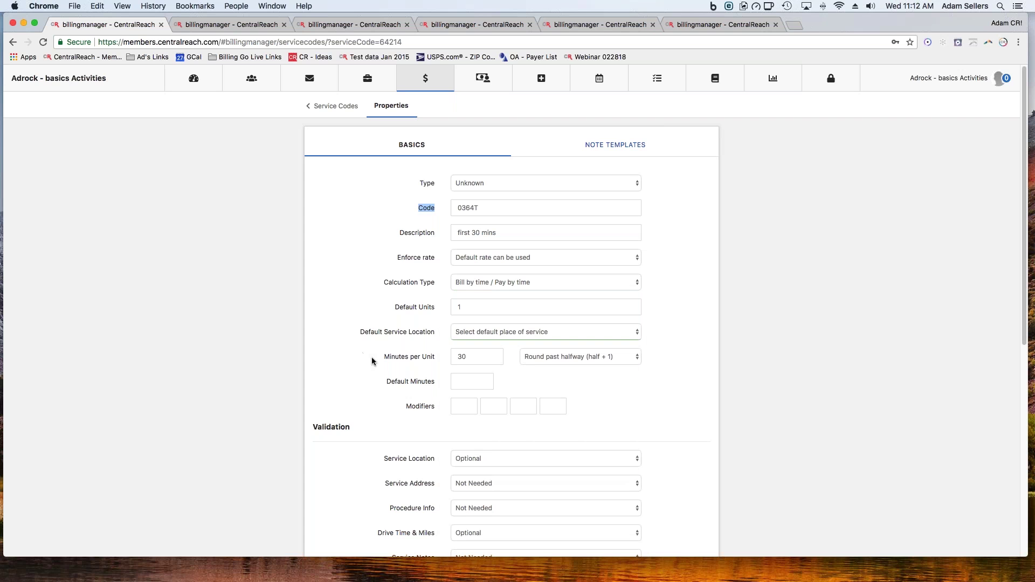
- Review the service code's Minutes per Unit value and its available rounding choices
{"action": "left_click_drag", "start_coordinate": [372, 361], "coordinate": [430, 361]}
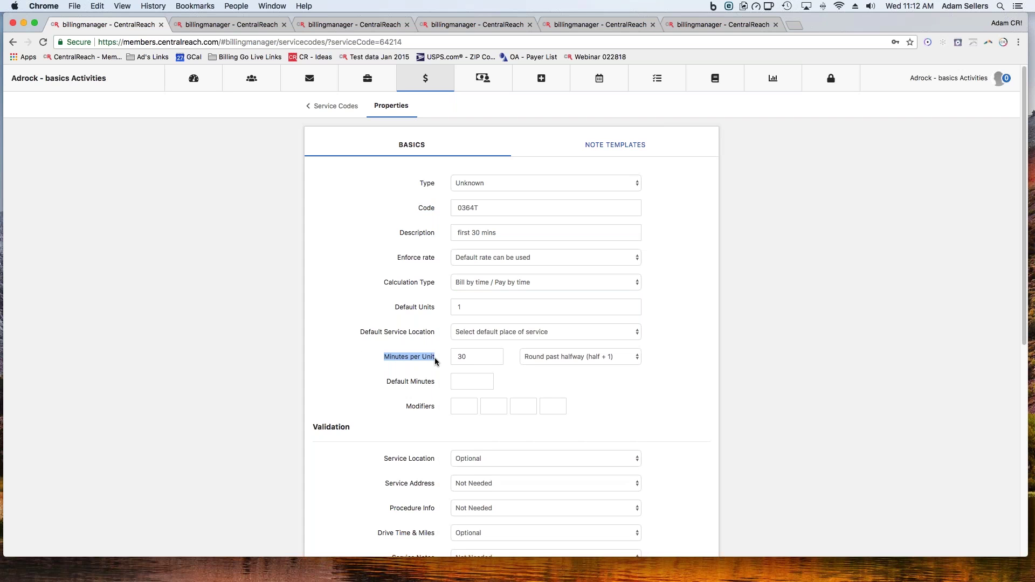
{"action": "left_click", "coordinate": [482, 358]}
{"action": "key", "text": "super+a"}
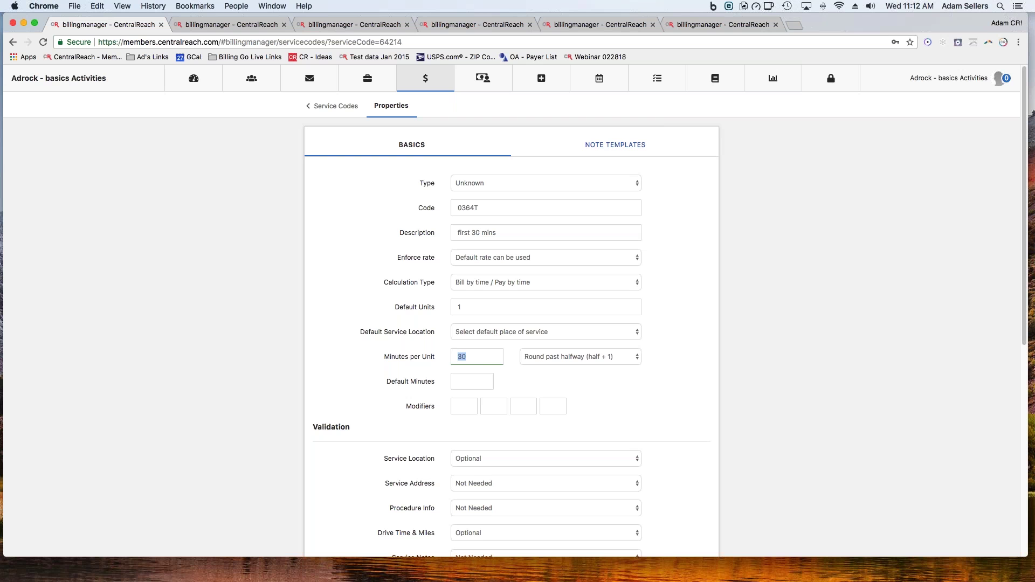
{"action": "left_click", "coordinate": [550, 381]}
{"action": "left_click", "coordinate": [545, 360]}
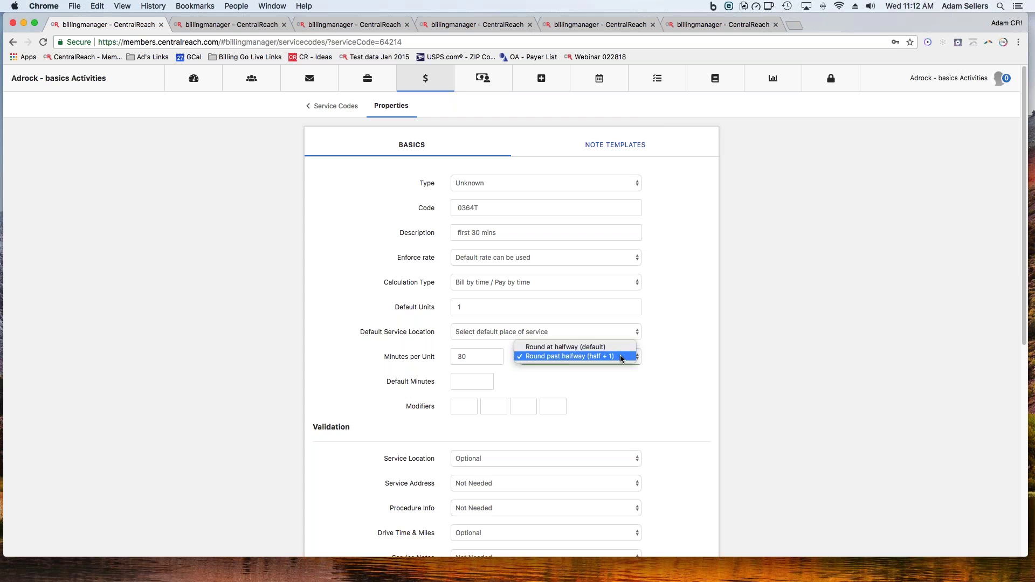
{"action": "left_click", "coordinate": [664, 358]}
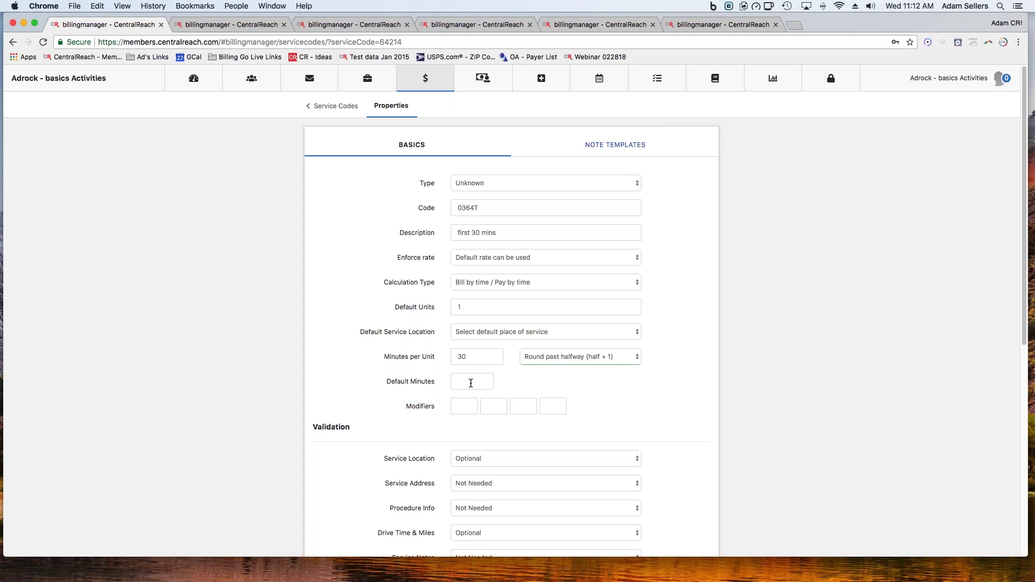
- Review the Validation choices for Service Location and Service Notes, and the Requires Authorization restriction
{"action": "scroll", "coordinate": [435, 376], "scroll_direction": "down", "scroll_amount": 2}
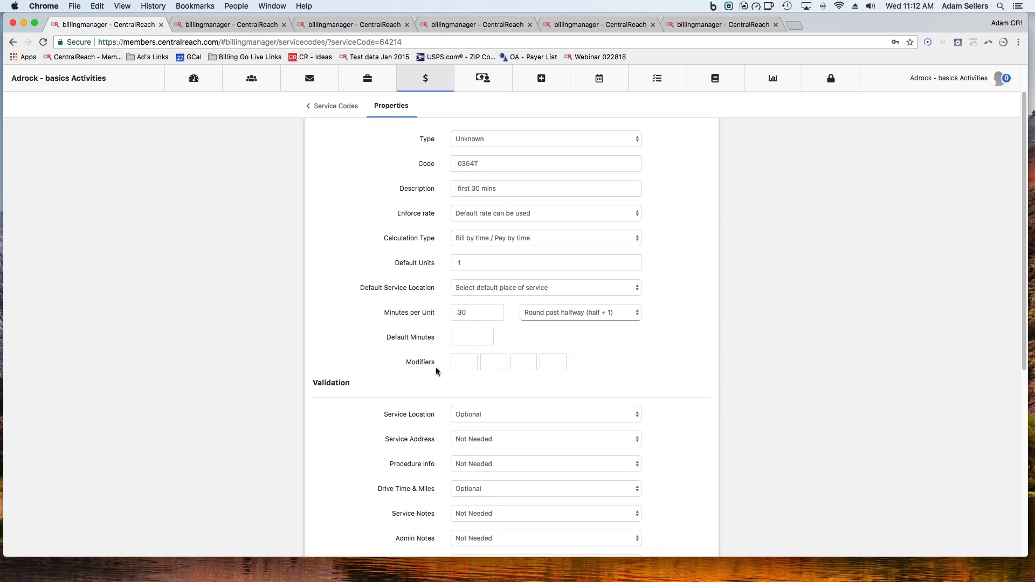
{"action": "scroll", "coordinate": [436, 368], "scroll_direction": "down", "scroll_amount": 1}
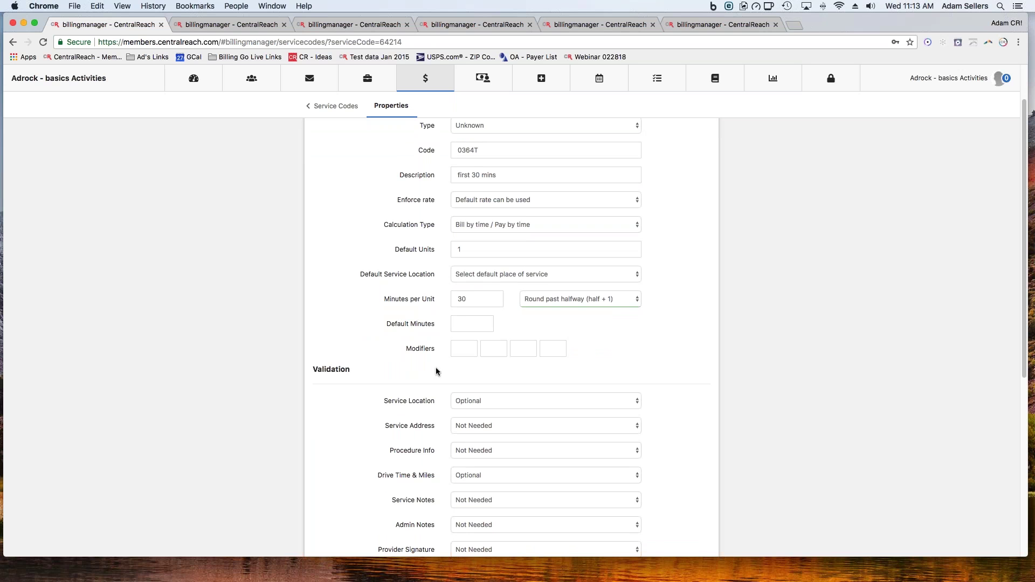
{"action": "scroll", "coordinate": [436, 371], "scroll_direction": "down", "scroll_amount": 6}
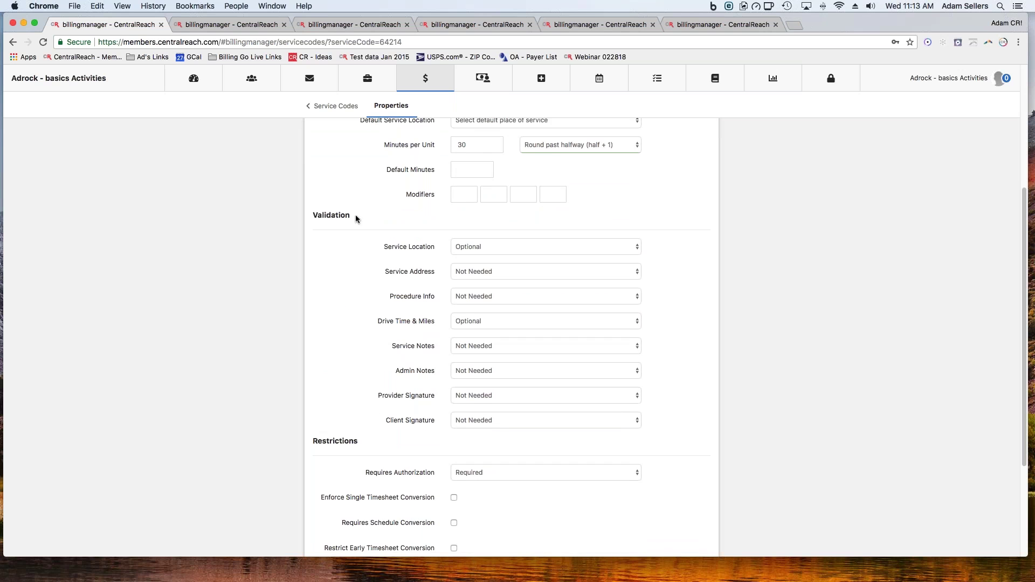
{"action": "left_click_drag", "start_coordinate": [352, 215], "coordinate": [312, 215]}
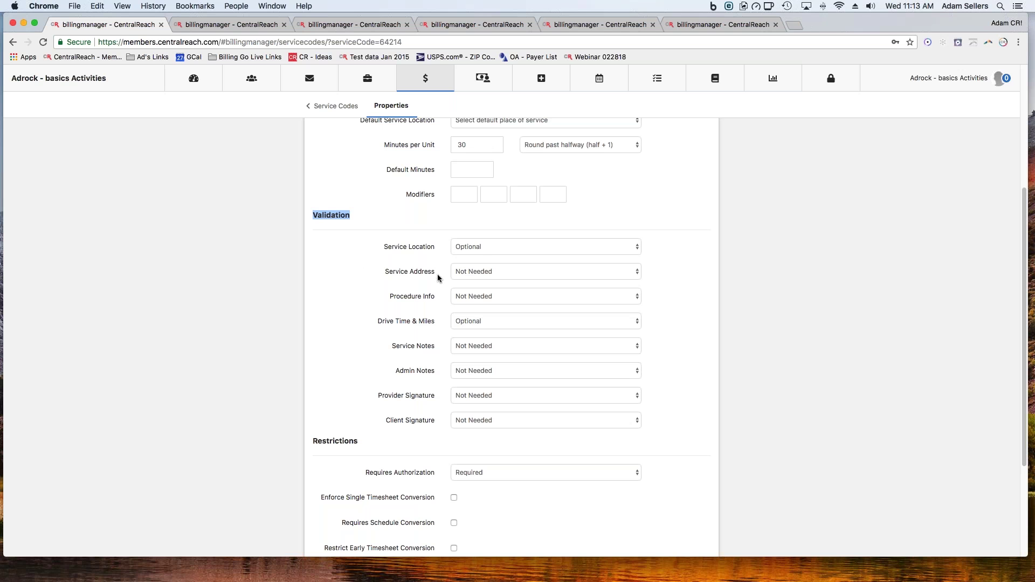
{"action": "left_click", "coordinate": [542, 246]}
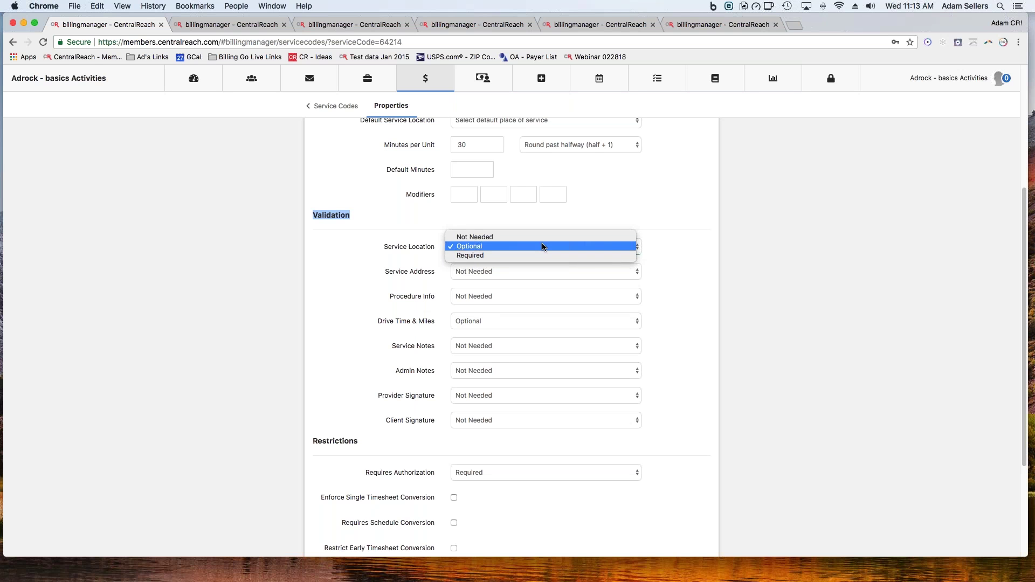
{"action": "left_click", "coordinate": [330, 323]}
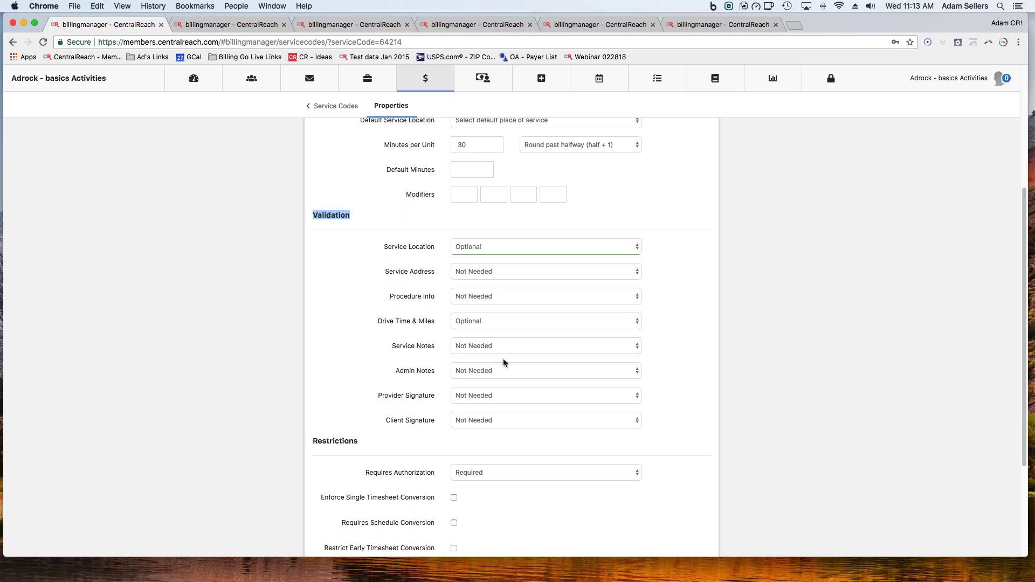
{"action": "left_click", "coordinate": [514, 348]}
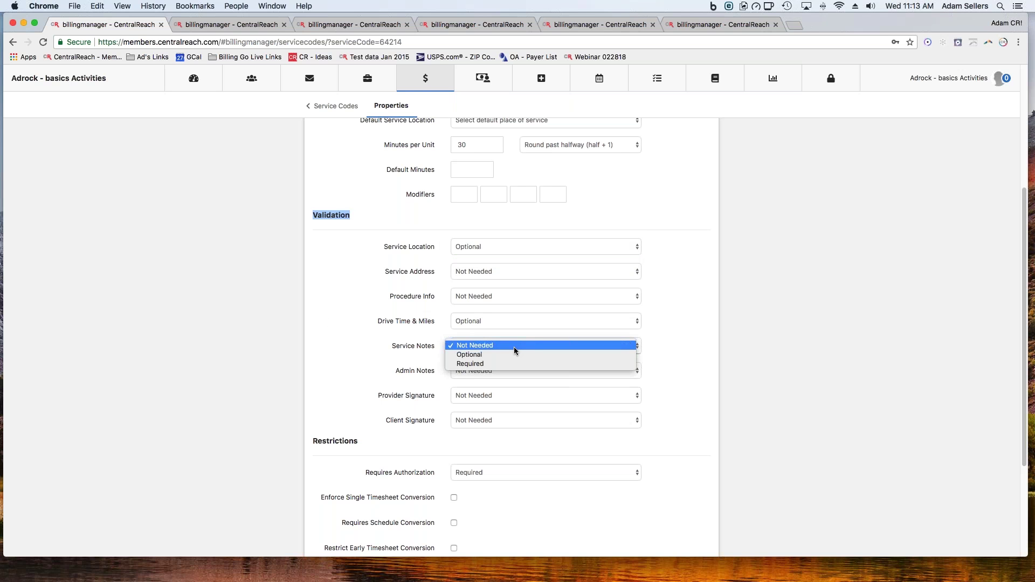
{"action": "left_click", "coordinate": [402, 350]}
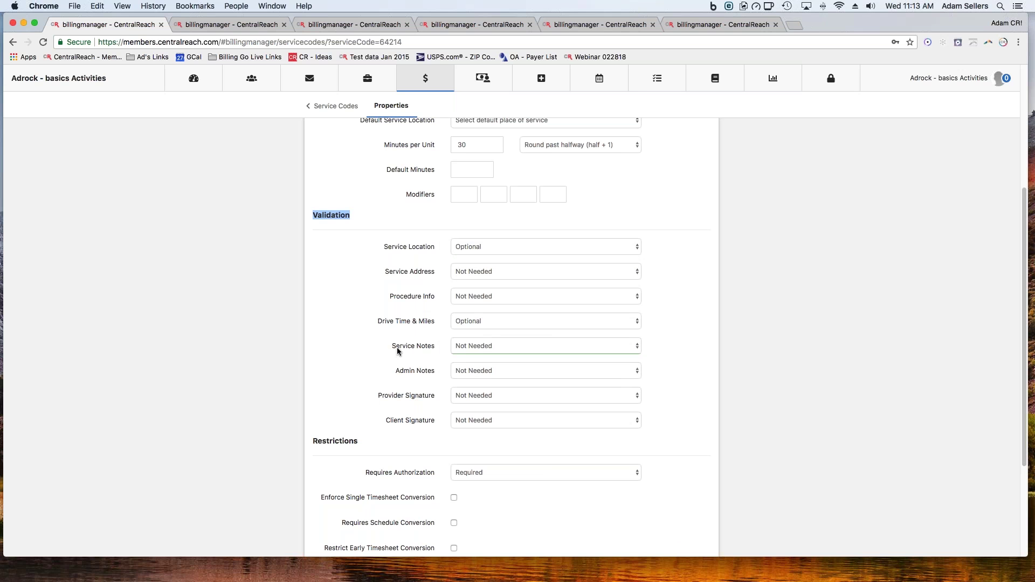
{"action": "scroll", "coordinate": [397, 350], "scroll_direction": "down", "scroll_amount": 5}
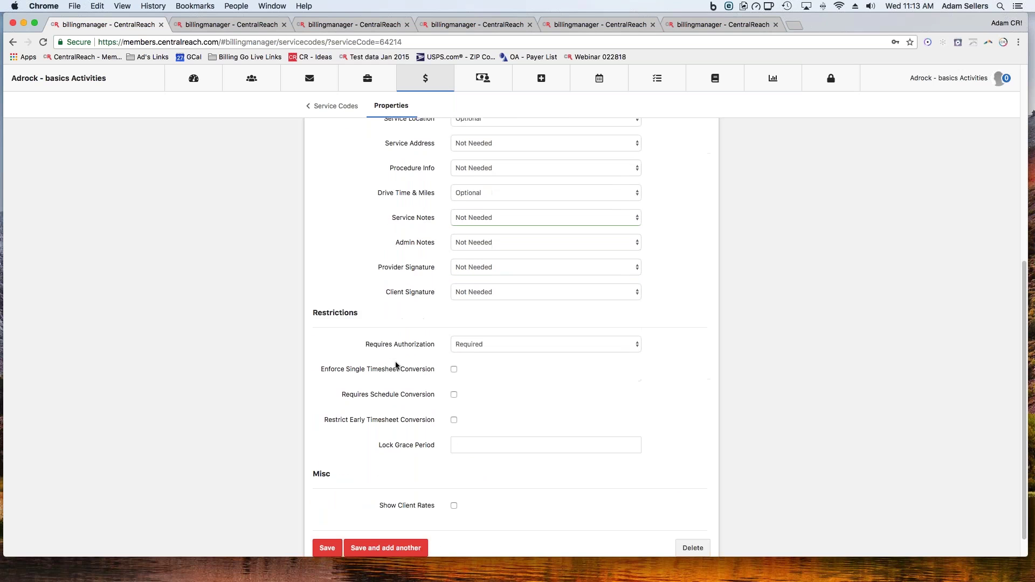
{"action": "left_click_drag", "start_coordinate": [363, 345], "coordinate": [384, 344]}
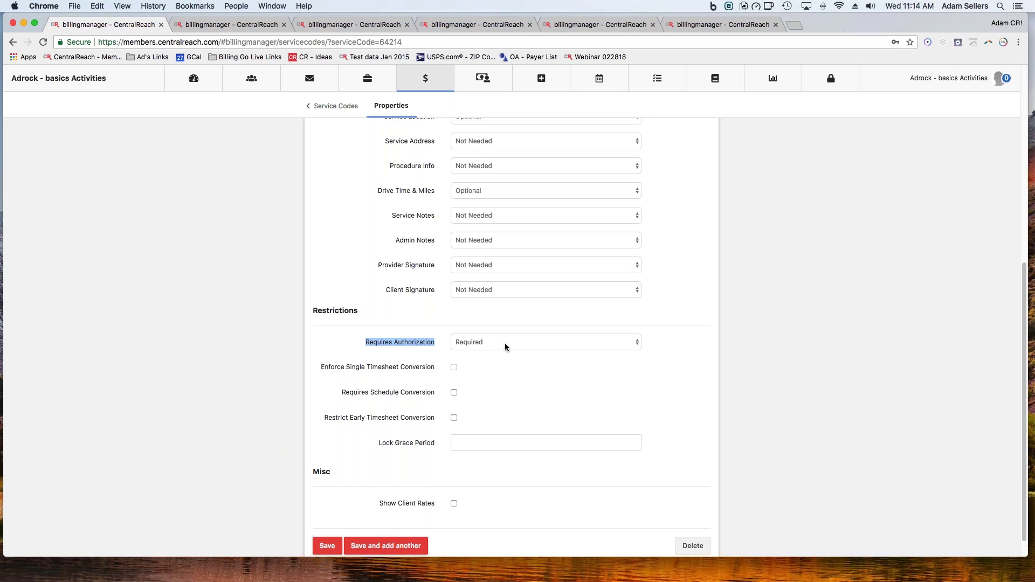
- Set Enforce rate for the service code to "Enforce custom provider rate"
{"action": "scroll", "coordinate": [471, 324], "scroll_direction": "up", "scroll_amount": 6}
{"action": "left_click", "coordinate": [549, 261]}
{"action": "left_click", "coordinate": [550, 266]}
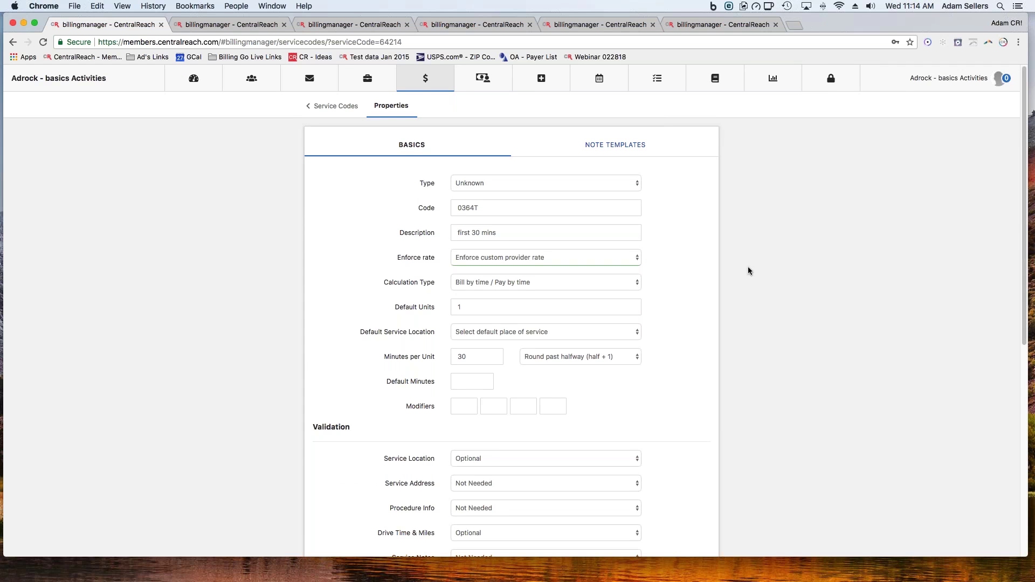
- Review the authorization, schedule conversion and Lock Grace Period restrictions, plus the Show Client Rates setting
{"action": "scroll", "coordinate": [748, 266], "scroll_direction": "down", "scroll_amount": 7}
{"action": "triple_click", "coordinate": [400, 317]}
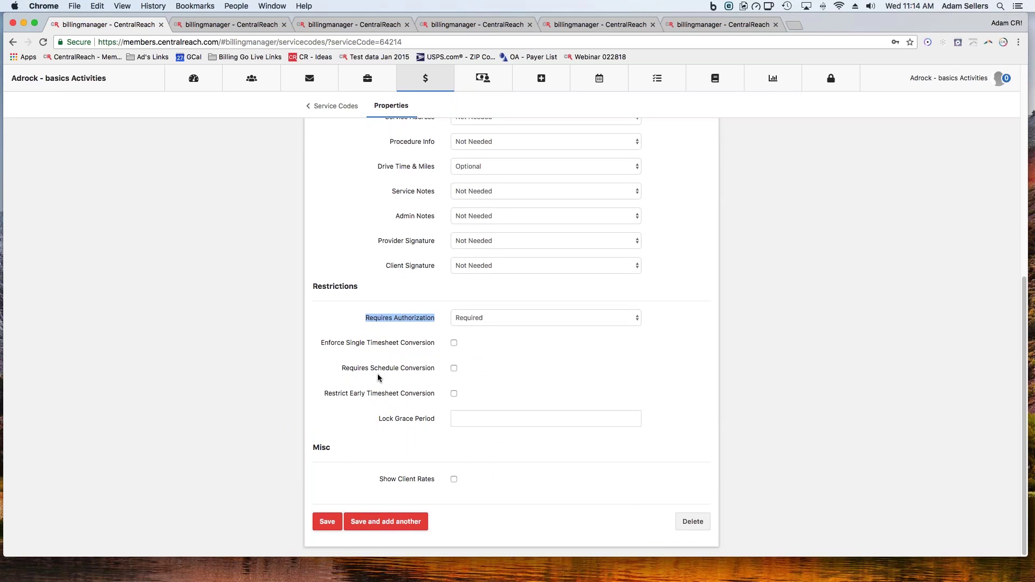
{"action": "left_click_drag", "start_coordinate": [341, 370], "coordinate": [437, 370]}
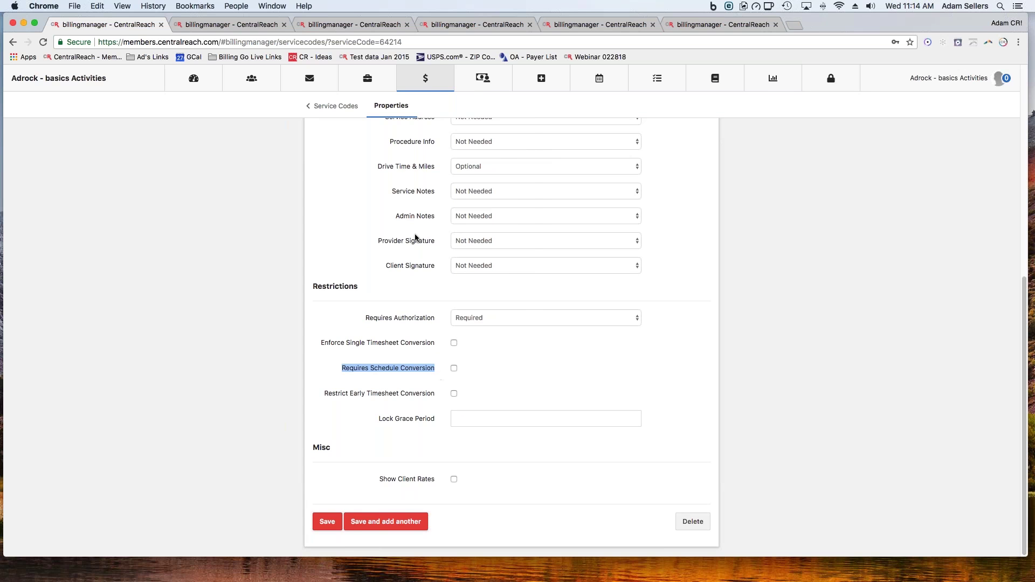
{"action": "mouse_move", "coordinate": [431, 86]}
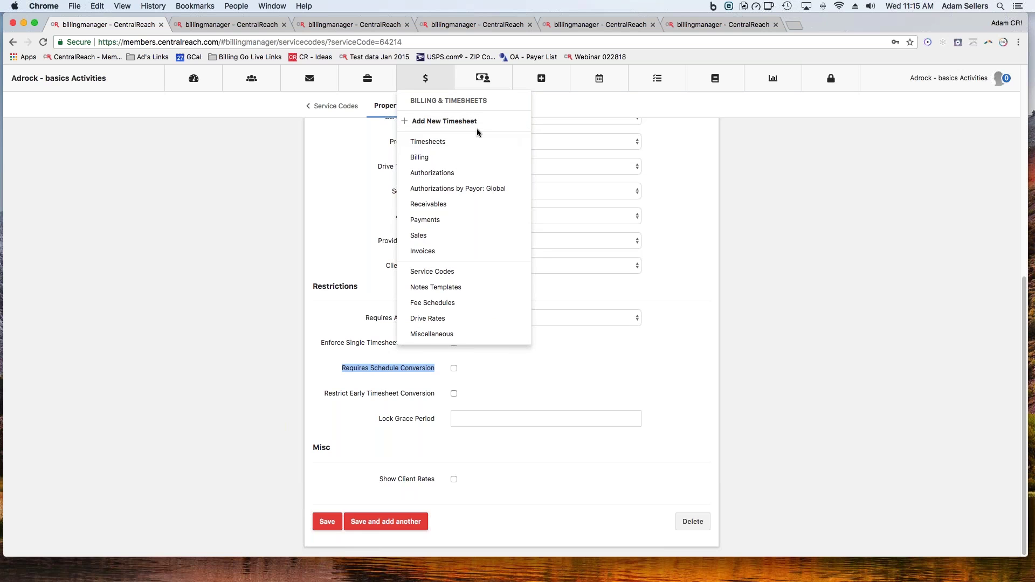
{"action": "left_click", "coordinate": [750, 309]}
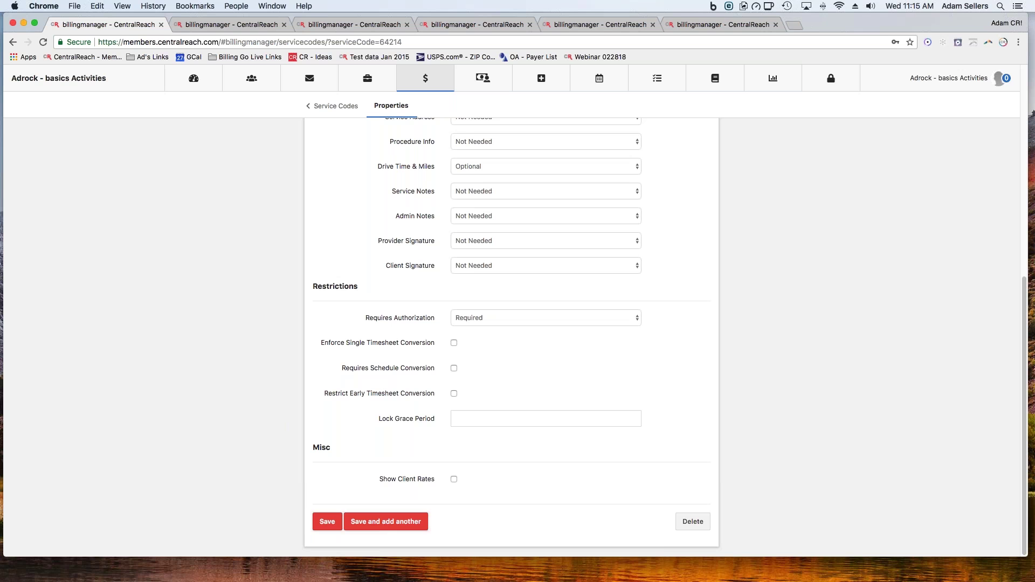
{"action": "left_click", "coordinate": [546, 419]}
{"action": "left_click_drag", "start_coordinate": [368, 481], "coordinate": [403, 481]}
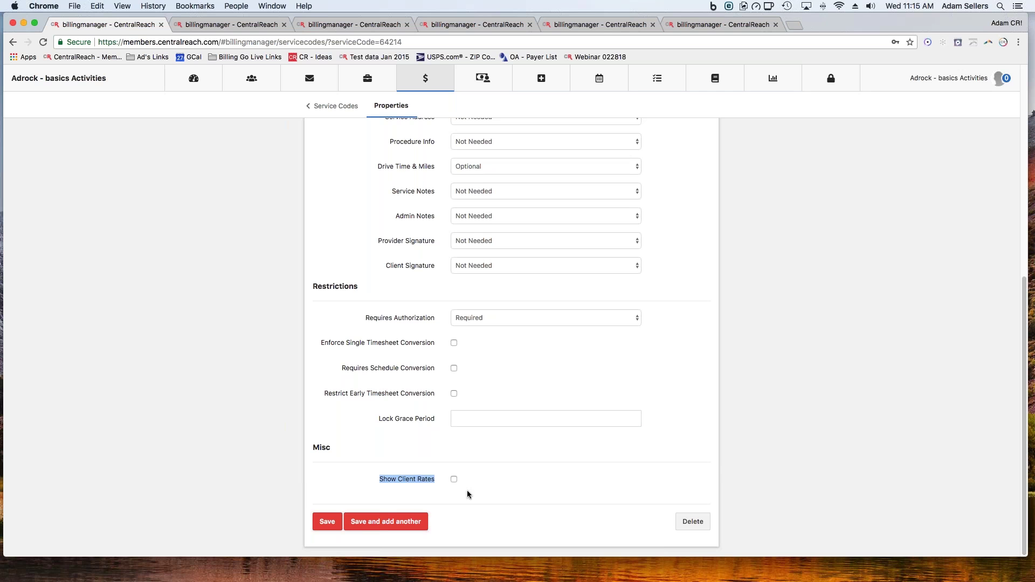
- Return to the service code list without saving and view the custom rates and fee schedule rates of "0364 Test Code"
{"action": "scroll", "coordinate": [467, 494], "scroll_direction": "up", "scroll_amount": 10}
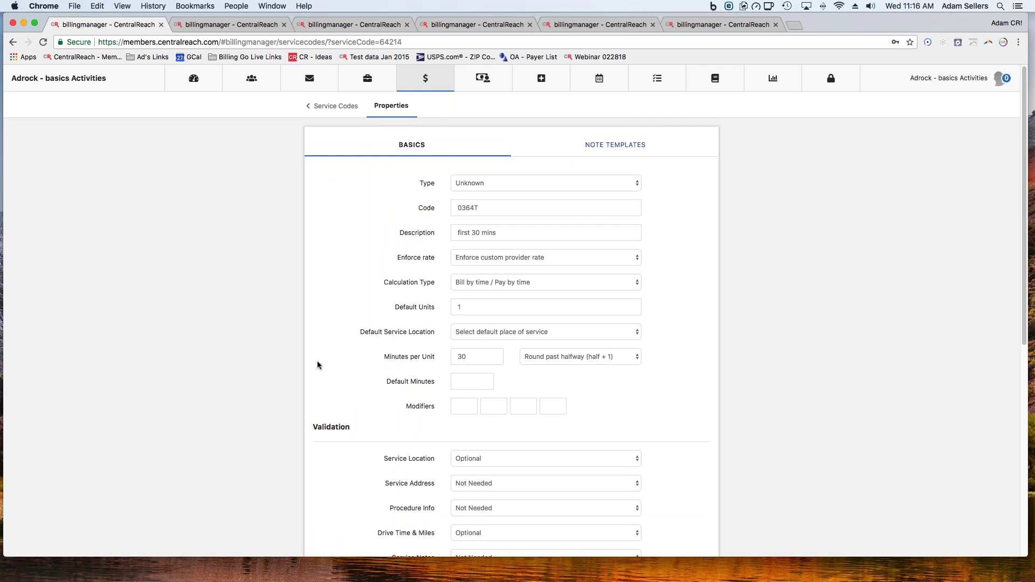
{"action": "left_click", "coordinate": [336, 107]}
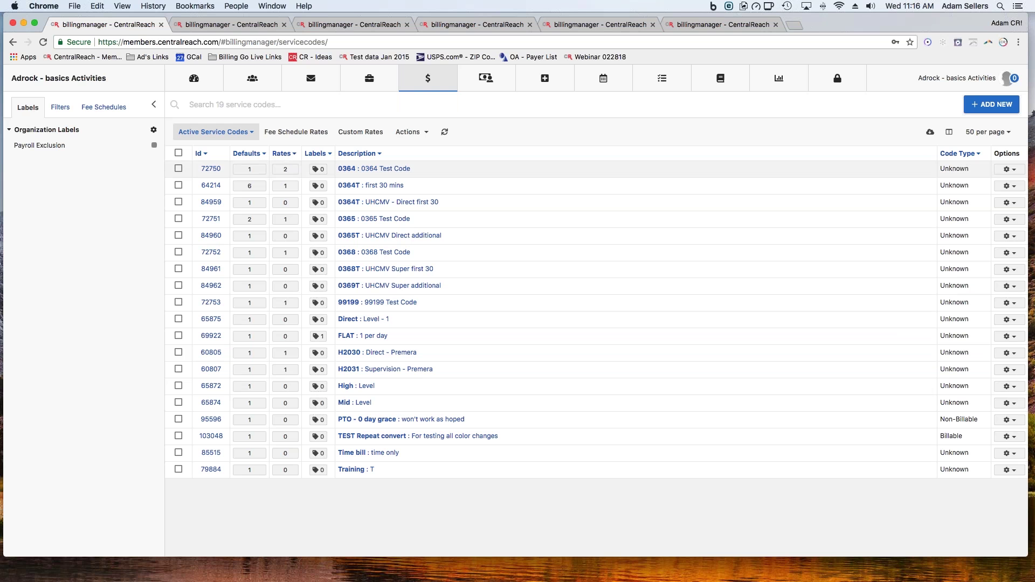
{"action": "left_click", "coordinate": [285, 169]}
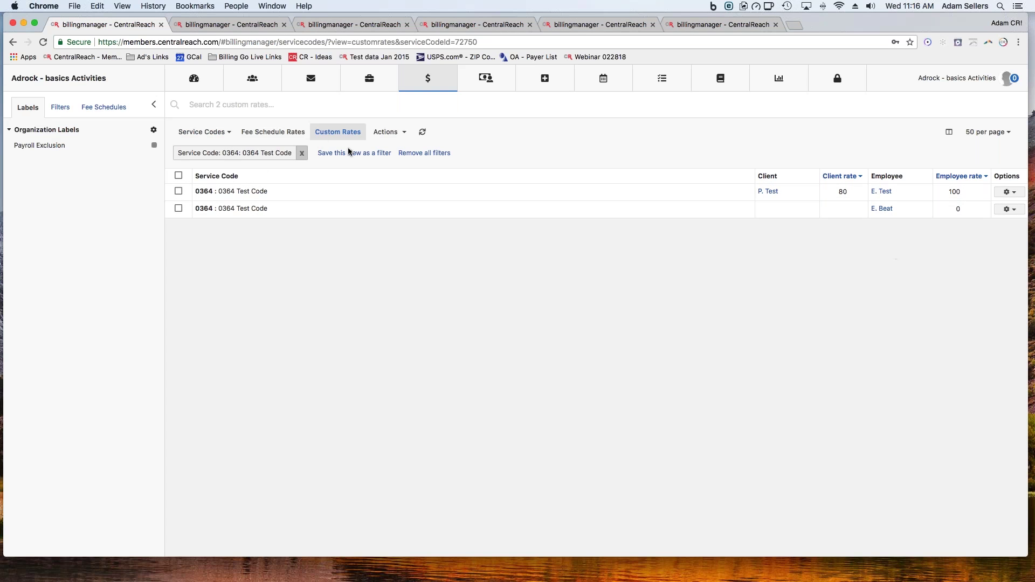
{"action": "left_click", "coordinate": [267, 132]}
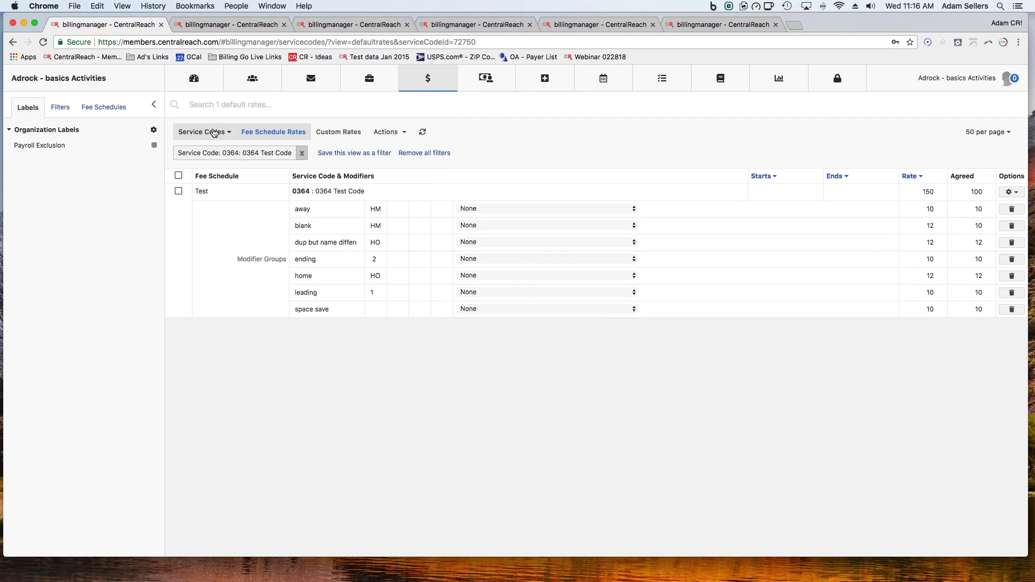
- Open the Notes Templates page of the billing module
{"action": "mouse_move", "coordinate": [424, 83]}
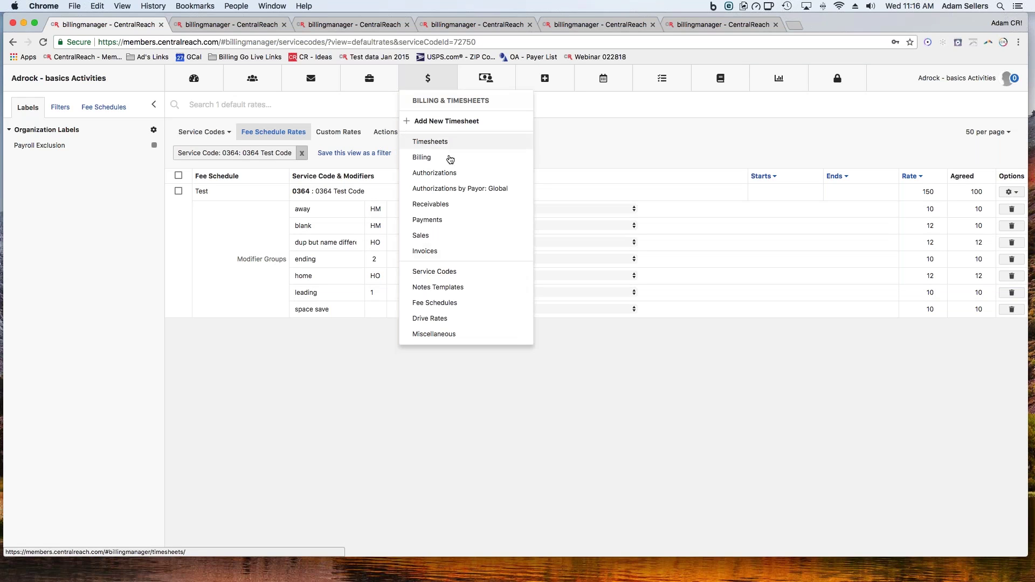
{"action": "left_click", "coordinate": [470, 290]}
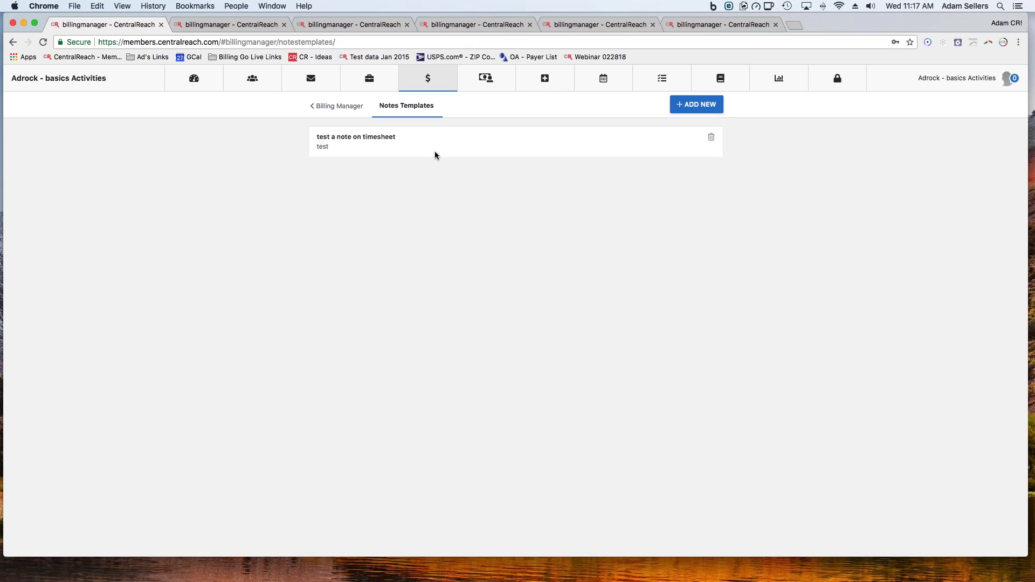
- Open the "test a note on timesheet" notes template and read its question text, answer type and required setting
{"action": "left_click", "coordinate": [386, 153]}
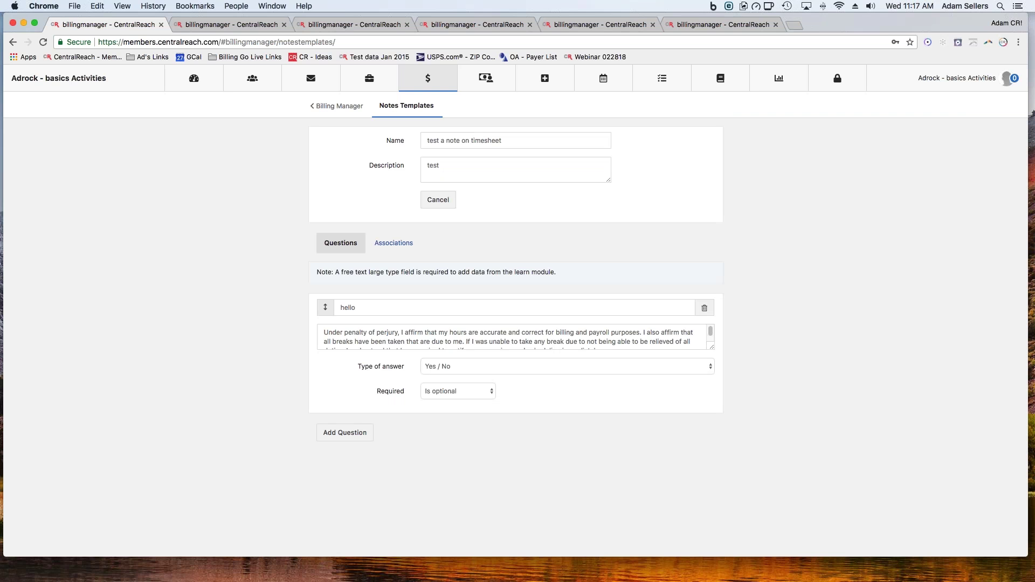
{"action": "scroll", "coordinate": [491, 340], "scroll_direction": "down", "scroll_amount": 1}
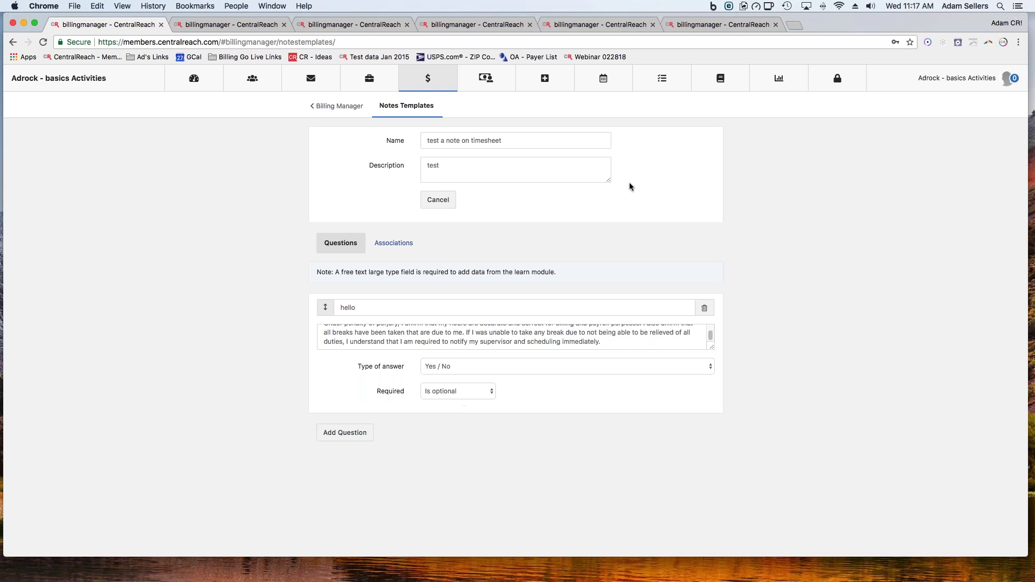
- Find the leftover browser tab showing the service code properties and close it
{"action": "left_click", "coordinate": [364, 26]}
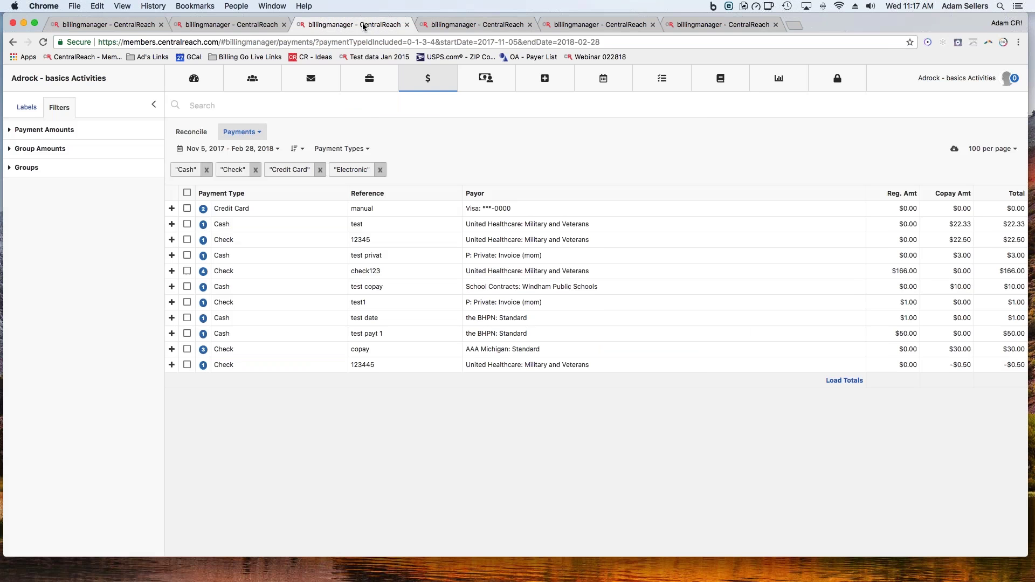
{"action": "left_click", "coordinate": [476, 22]}
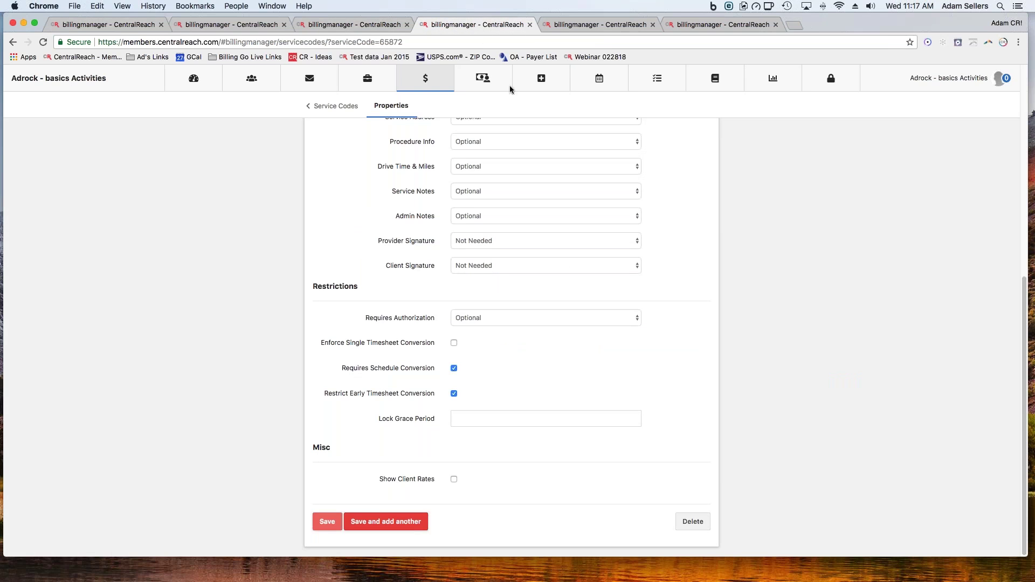
{"action": "left_click", "coordinate": [530, 25]}
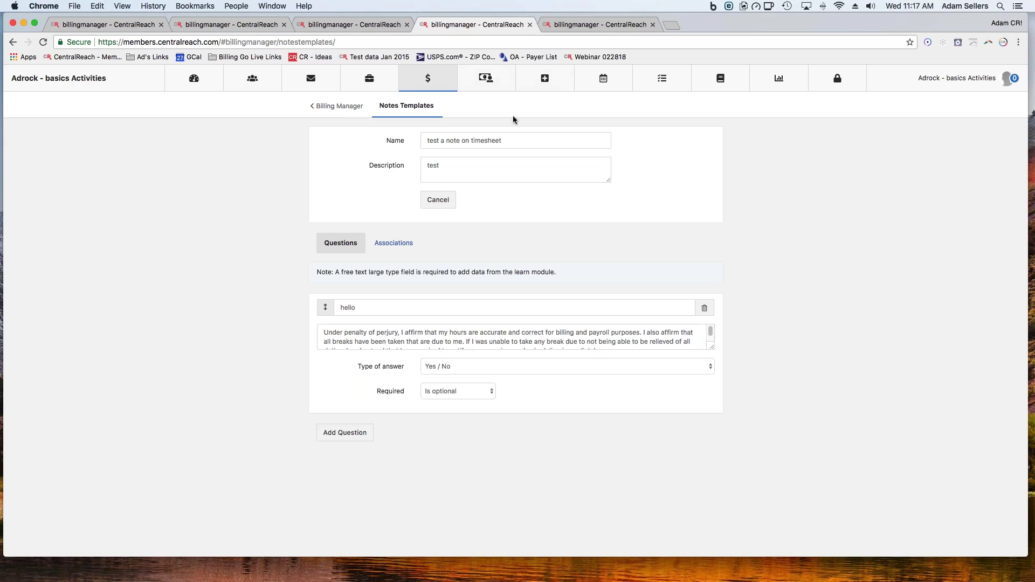
- Examine how the template's "hello" question and its answer options appear in the open timesheet, leaving the answer blank
{"action": "left_click", "coordinate": [598, 24]}
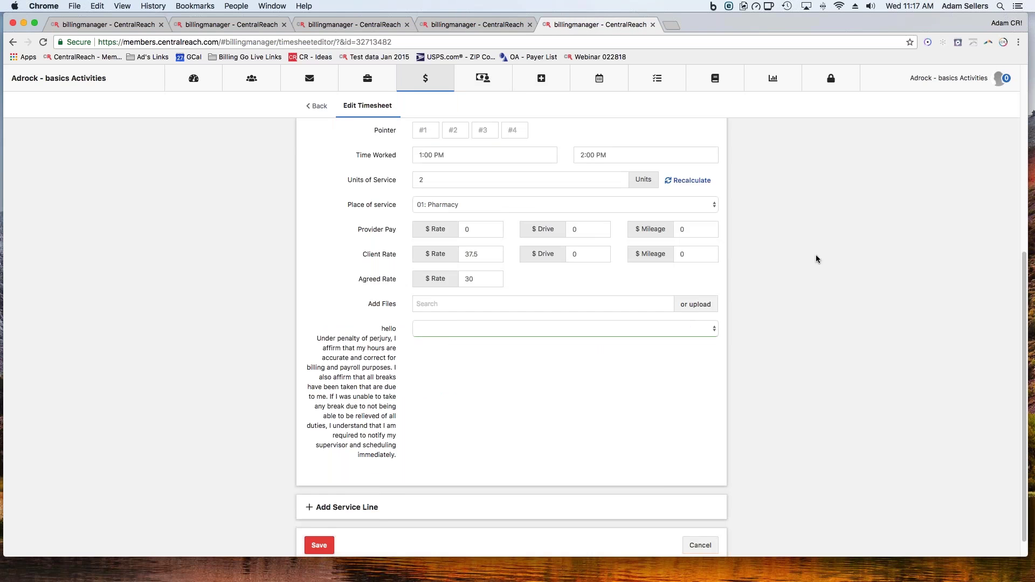
{"action": "scroll", "coordinate": [816, 254], "scroll_direction": "up", "scroll_amount": 6}
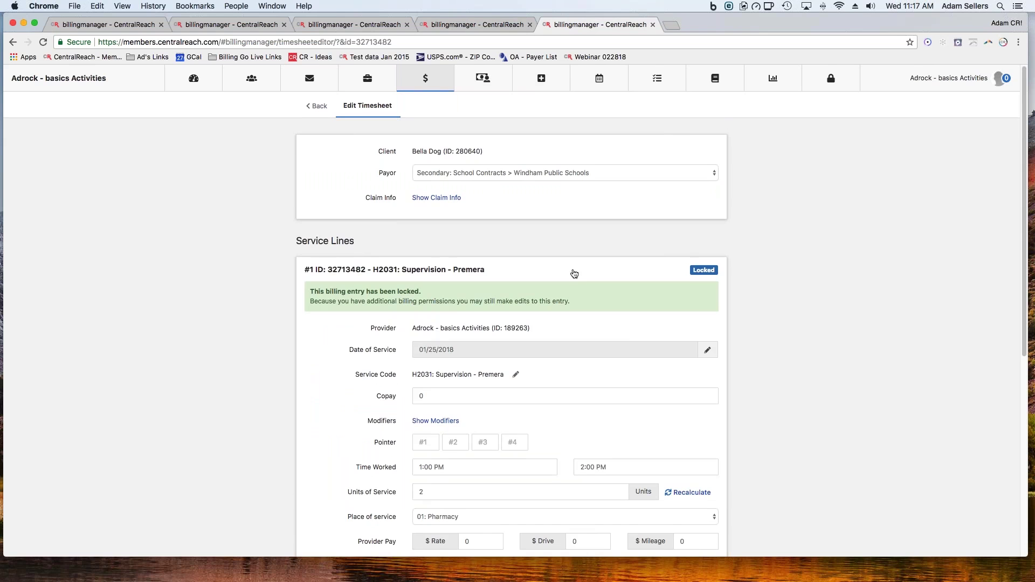
{"action": "scroll", "coordinate": [439, 275], "scroll_direction": "down", "scroll_amount": 6}
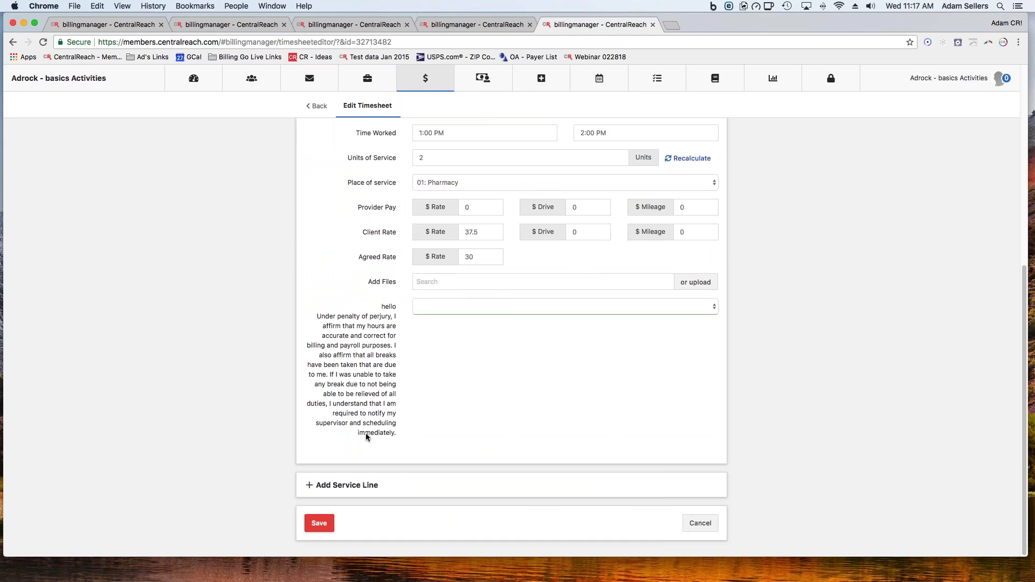
{"action": "left_click", "coordinate": [502, 307]}
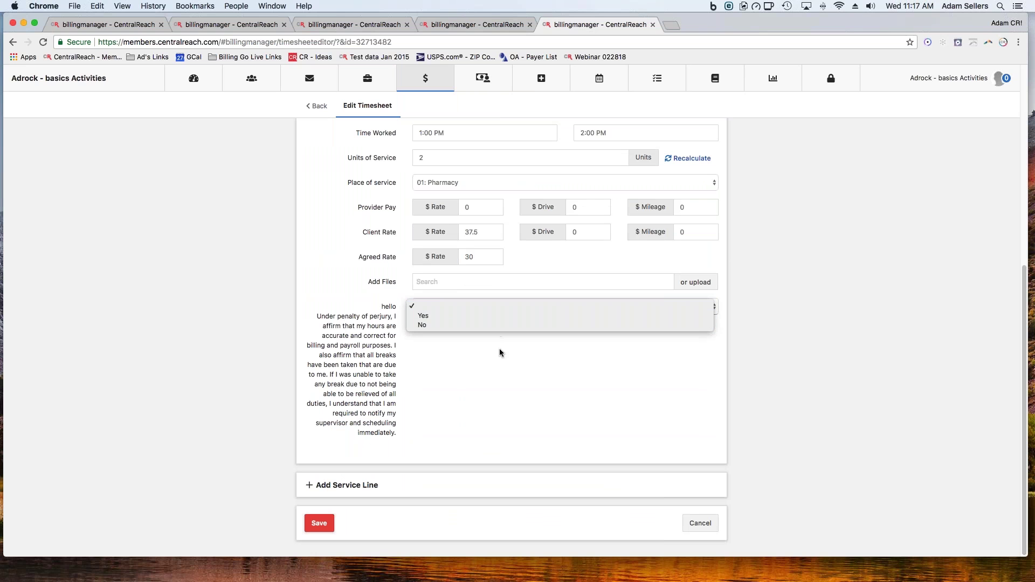
{"action": "left_click", "coordinate": [327, 290]}
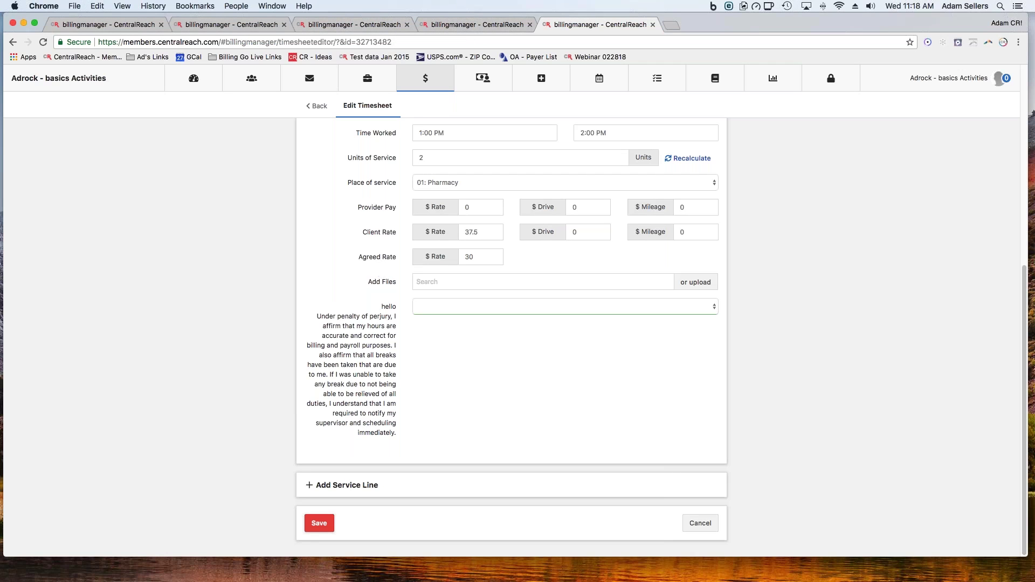
- Return to the notes template and view its service code, provider and client associations
{"action": "left_click", "coordinate": [137, 21]}
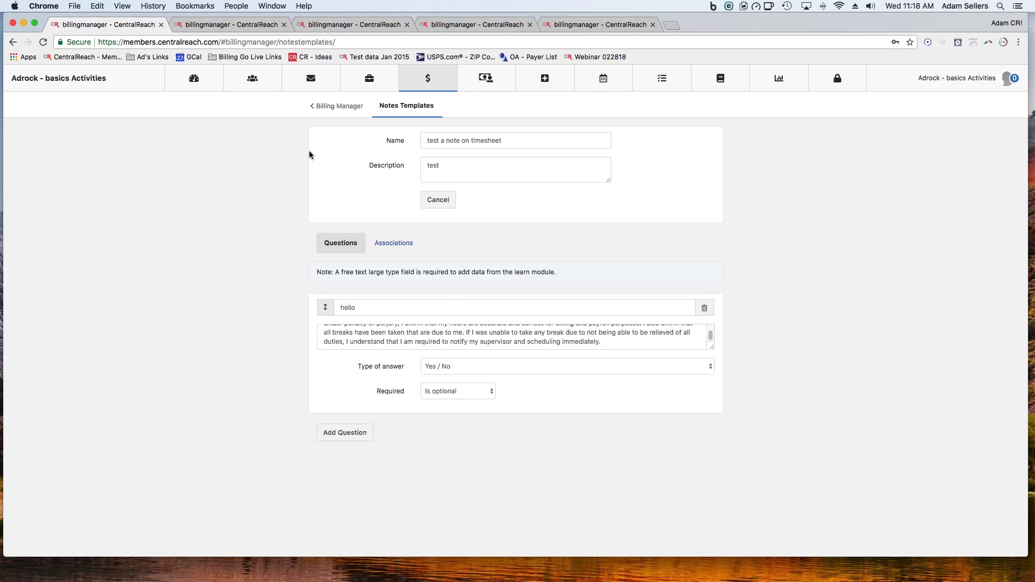
{"action": "left_click", "coordinate": [384, 247]}
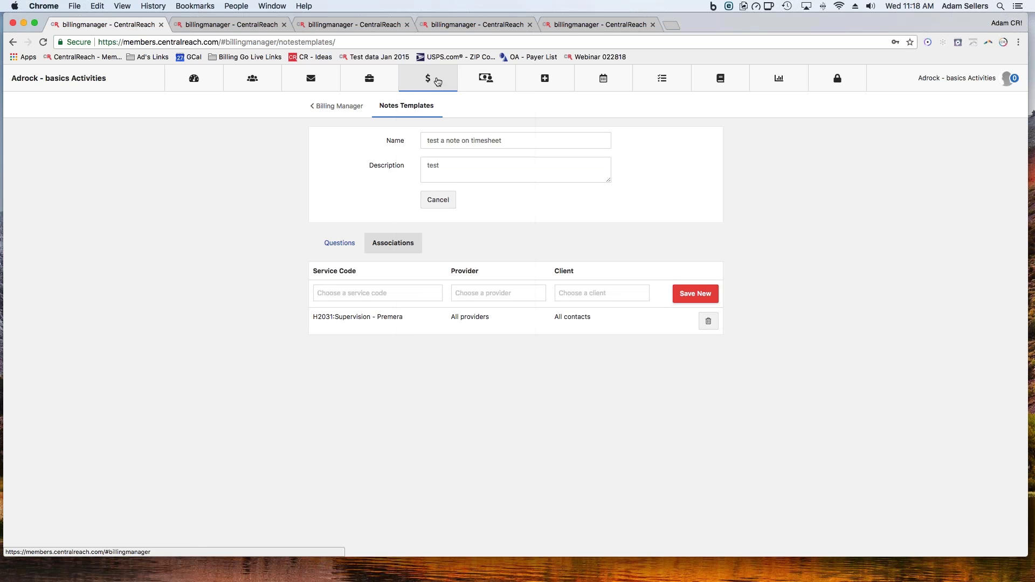
- Open the Fee Schedules page of the billing module and show the fee schedules by payor
{"action": "mouse_move", "coordinate": [437, 82]}
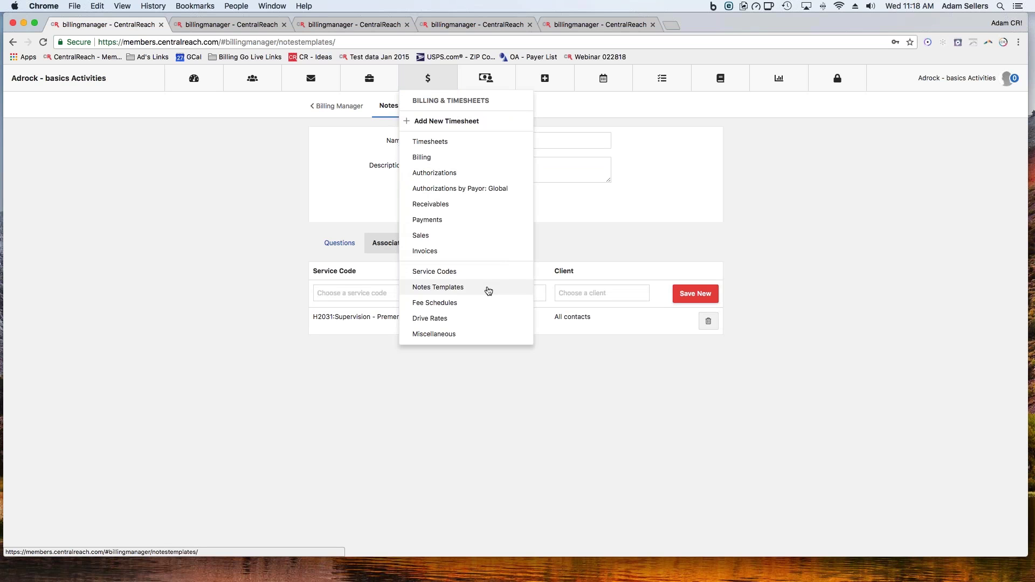
{"action": "left_click", "coordinate": [458, 302]}
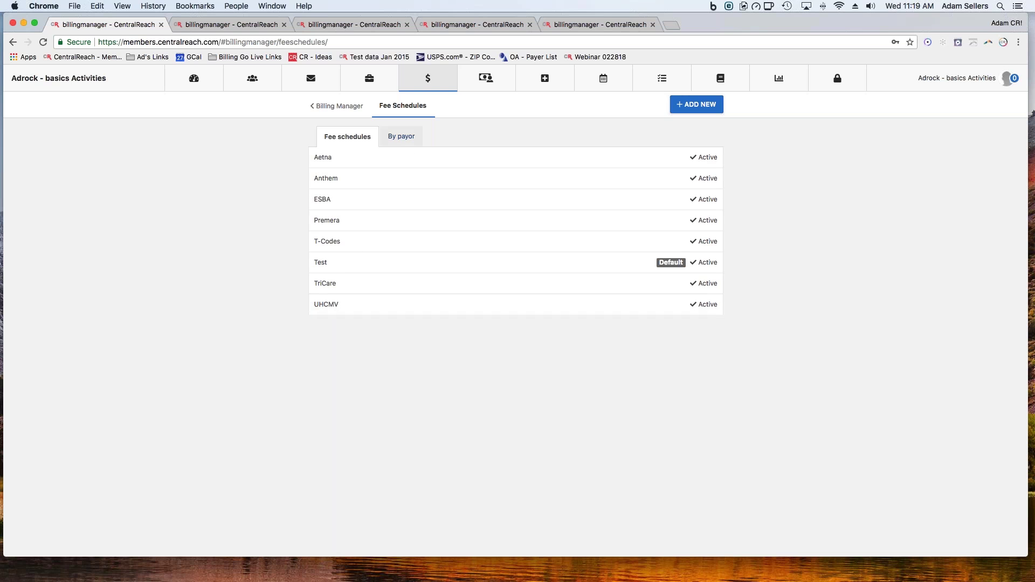
{"action": "left_click", "coordinate": [412, 142]}
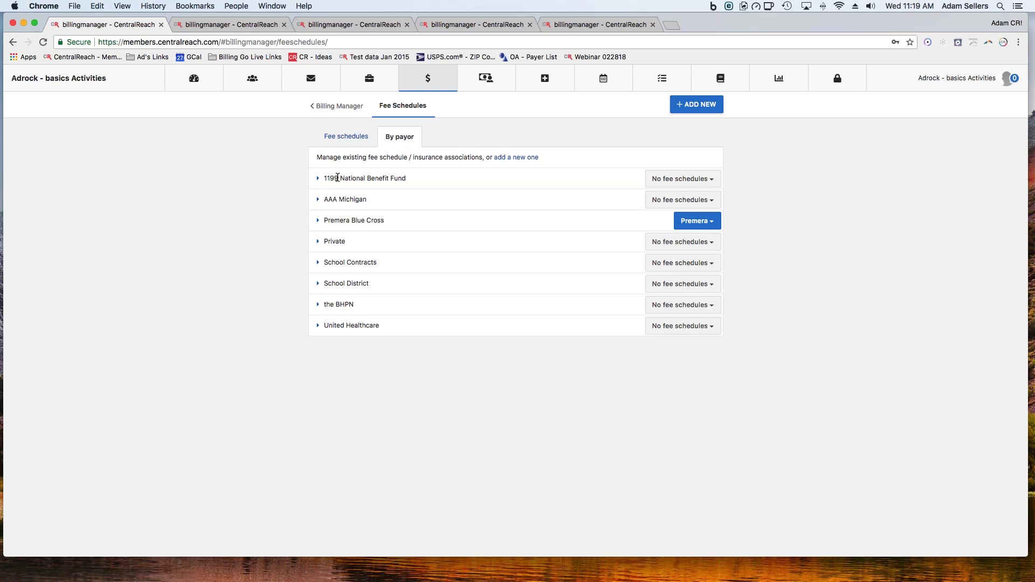
- Expand AAA Michigan, Premera Blue Cross and Private, and view the fee schedules assignable to Premera Blue Cross without changing the assignment
{"action": "left_click", "coordinate": [318, 200]}
{"action": "left_click", "coordinate": [318, 250]}
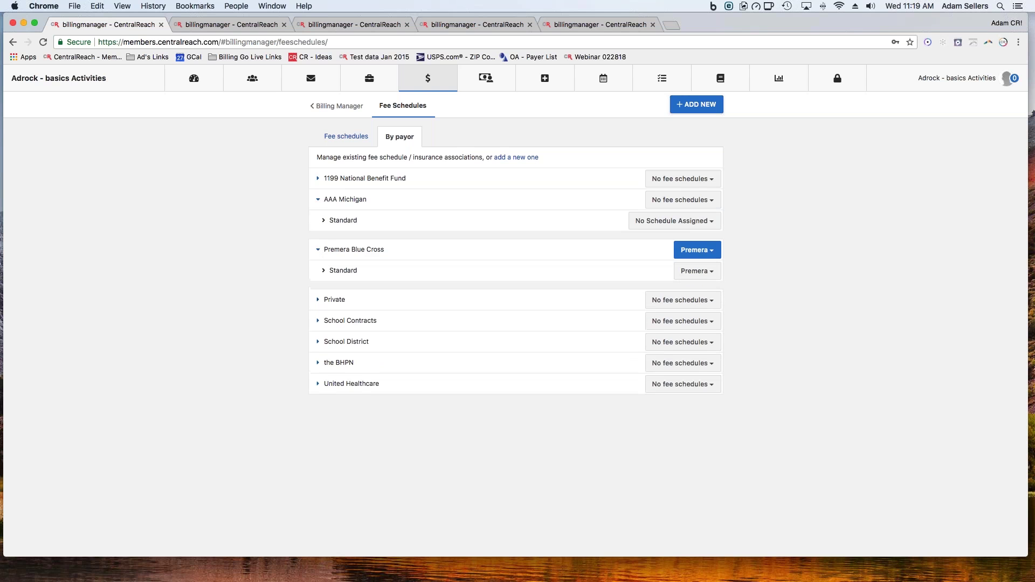
{"action": "left_click", "coordinate": [318, 300]}
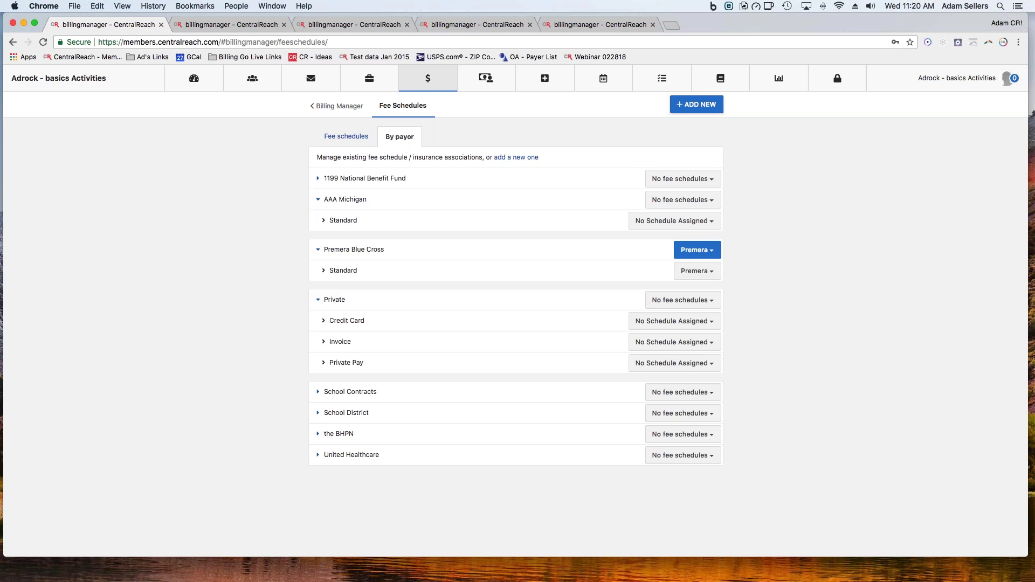
{"action": "left_click", "coordinate": [709, 251]}
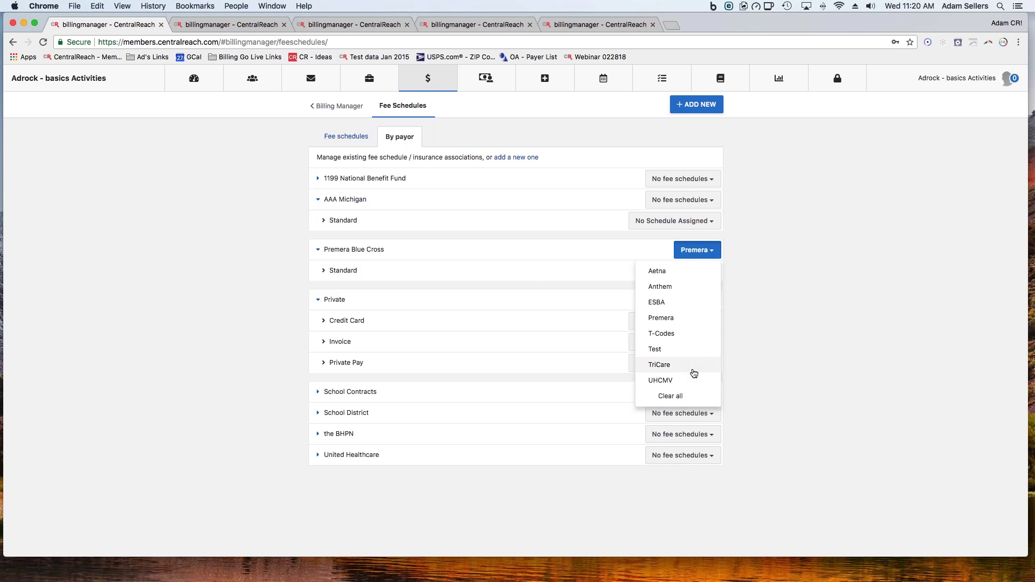
{"action": "left_click", "coordinate": [243, 277]}
- Open the Drive Rates page of the billing module and review the existing drive rate entry
{"action": "mouse_move", "coordinate": [427, 79]}
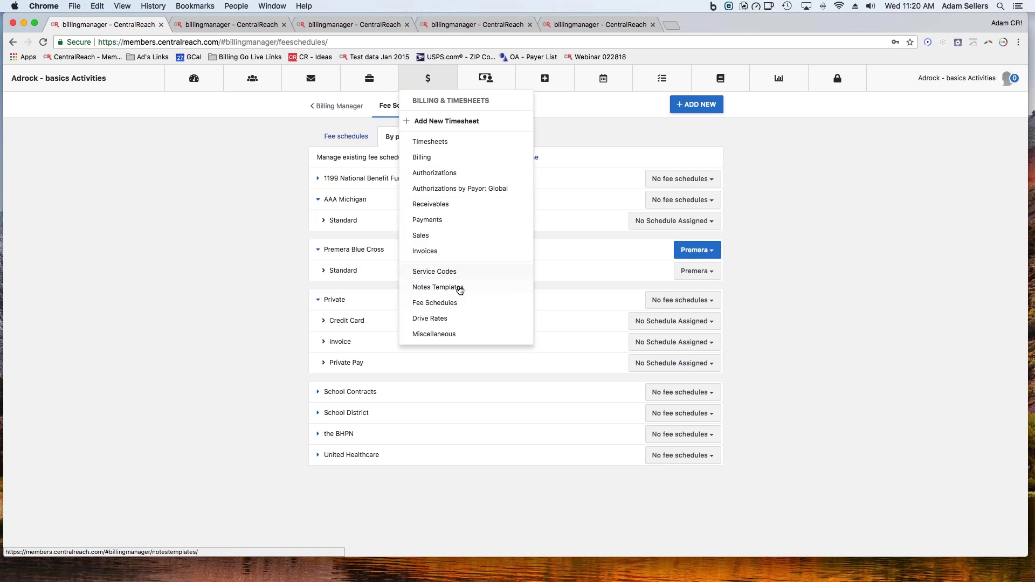
{"action": "left_click", "coordinate": [458, 319]}
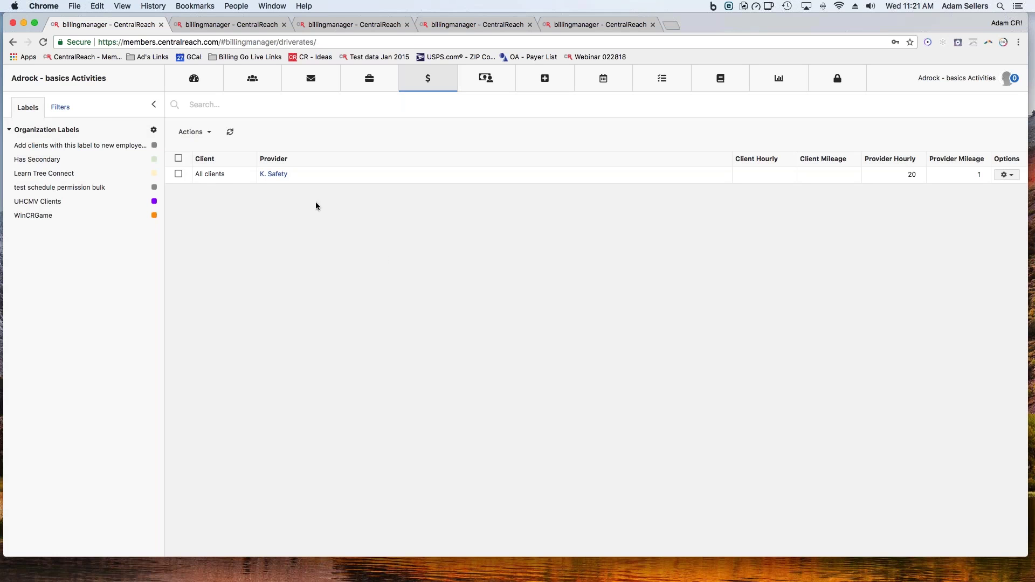
{"action": "left_click", "coordinate": [277, 175]}
- Fill in the default client drive rates with an hourly rate of 10 and a mileage rate of .54, and close without saving
{"action": "left_click", "coordinate": [211, 133]}
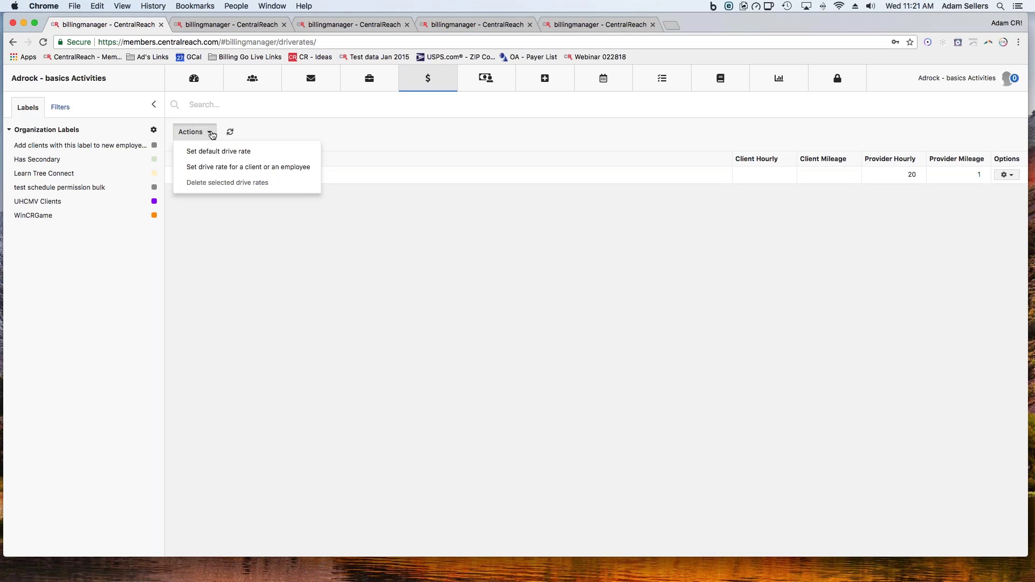
{"action": "left_click", "coordinate": [261, 156]}
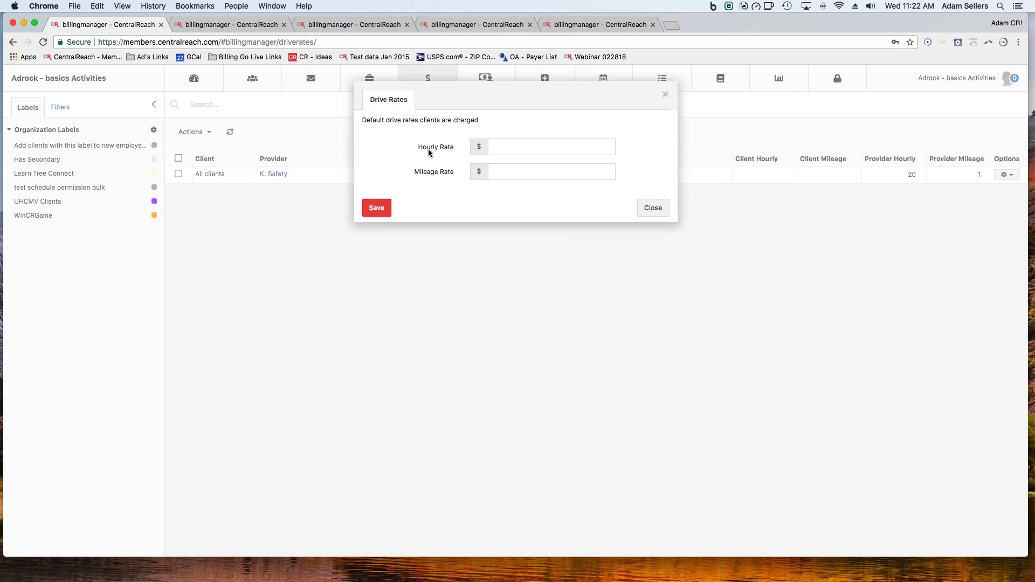
{"action": "left_click", "coordinate": [429, 151]}
{"action": "type", "text": "1"}
{"action": "left_click", "coordinate": [500, 172]}
{"action": "type", "text": ".54"}
{"action": "left_click_drag", "start_coordinate": [360, 119], "coordinate": [507, 123]}
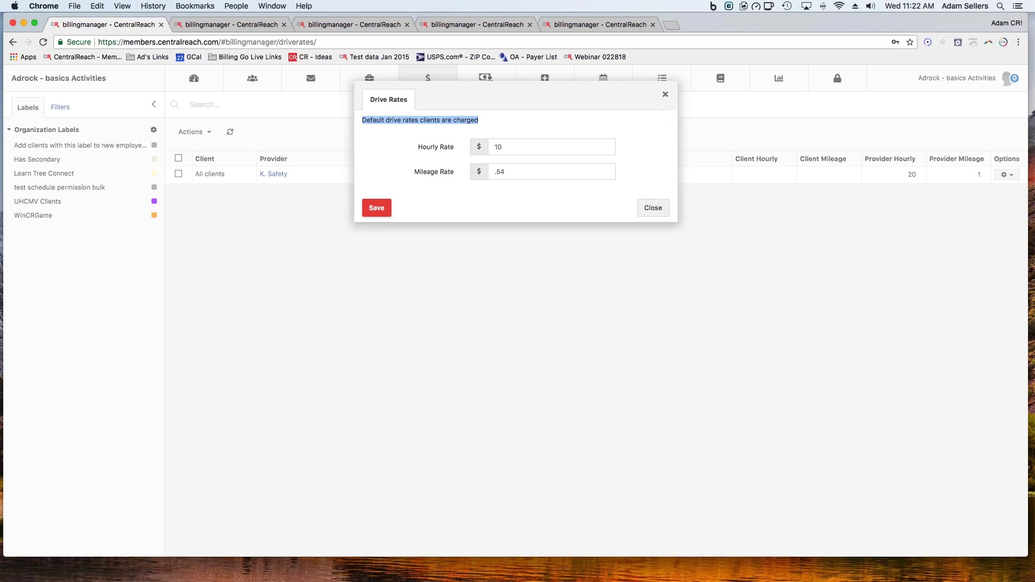
{"action": "key", "text": "Escape"}
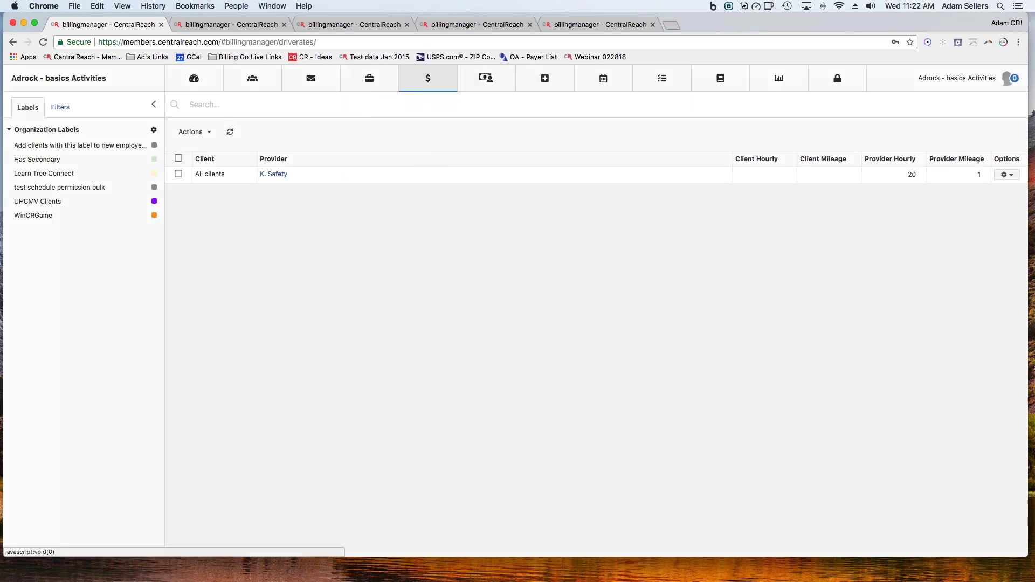
- View the form for setting a drive rate for a client or an employee, and close it without saving
{"action": "left_click", "coordinate": [203, 134]}
{"action": "left_click", "coordinate": [209, 168]}
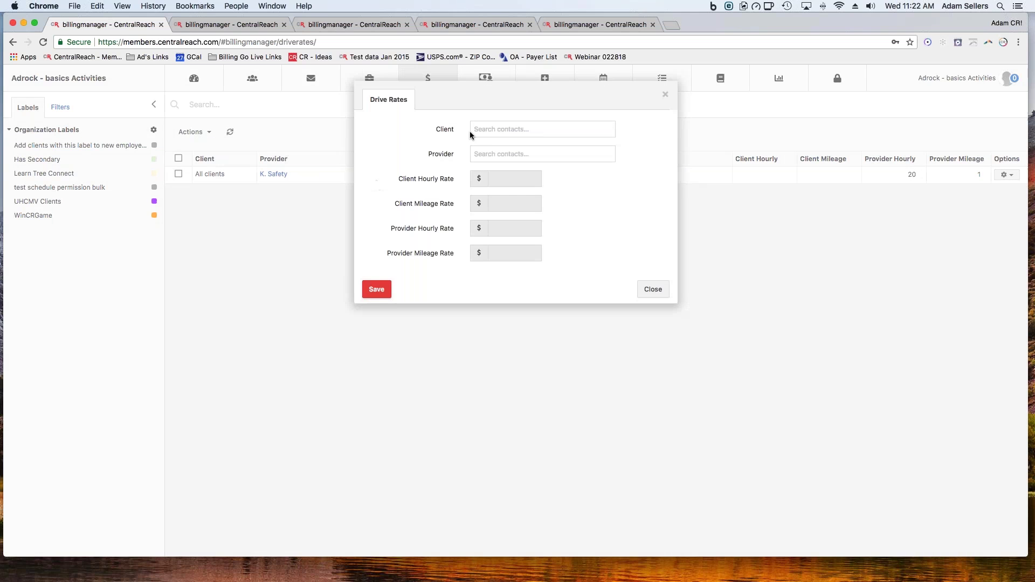
{"action": "left_click", "coordinate": [490, 159]}
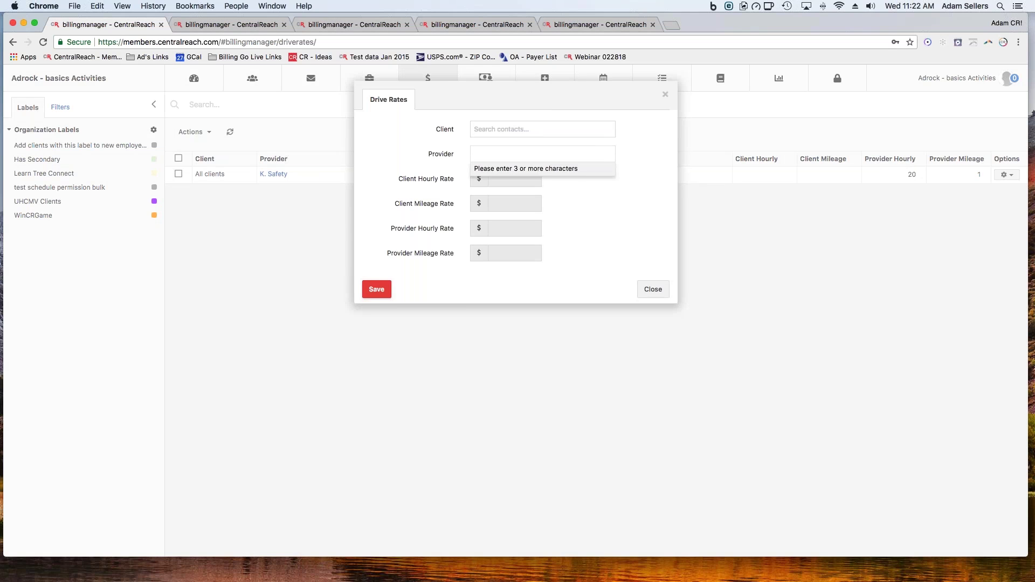
{"action": "left_click", "coordinate": [653, 289]}
- View the options for the "All clients" drive rate and change its Provider Mileage to 20 without saving
{"action": "left_click", "coordinate": [891, 181]}
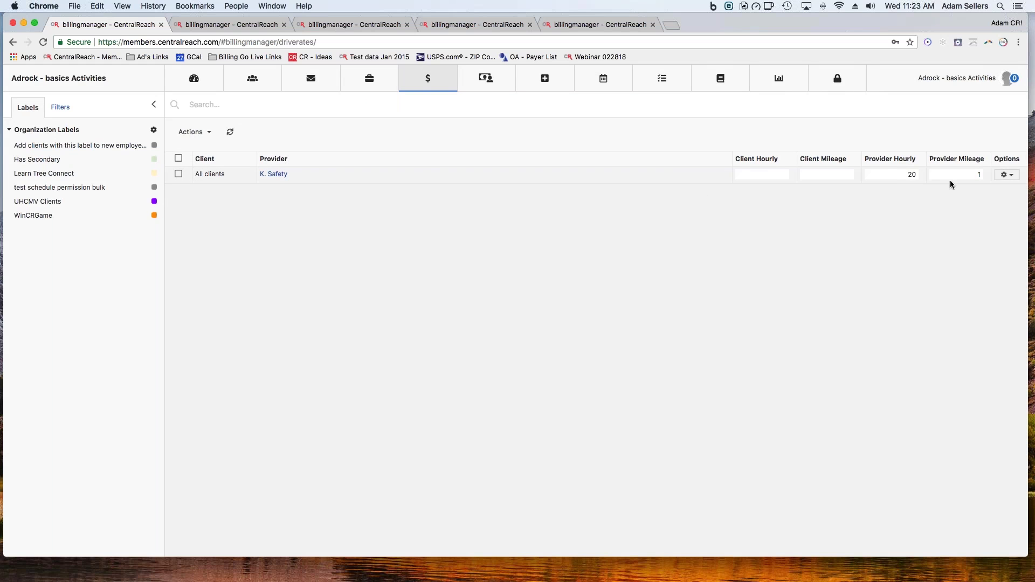
{"action": "left_click", "coordinate": [1006, 174]}
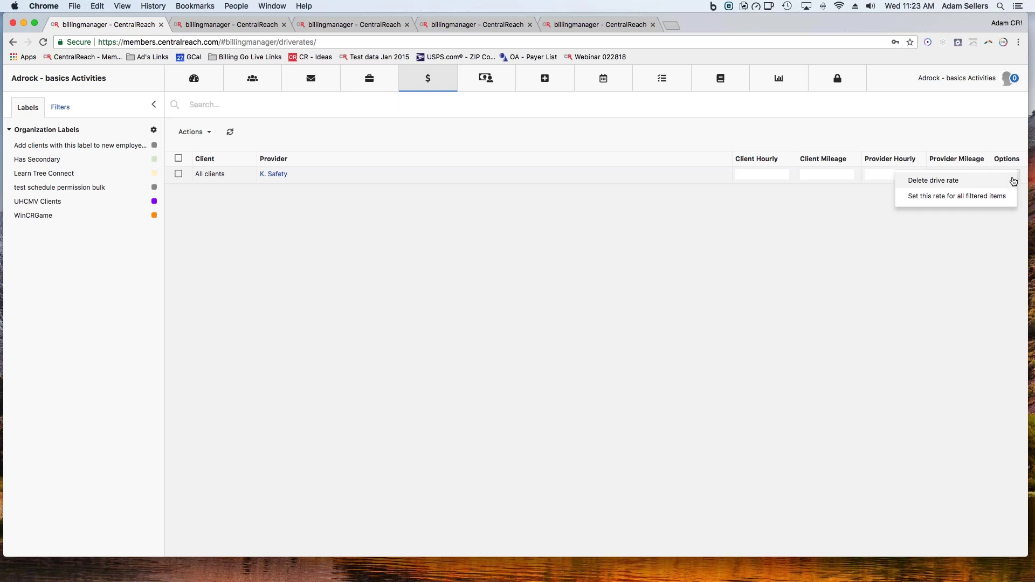
{"action": "left_click", "coordinate": [982, 204]}
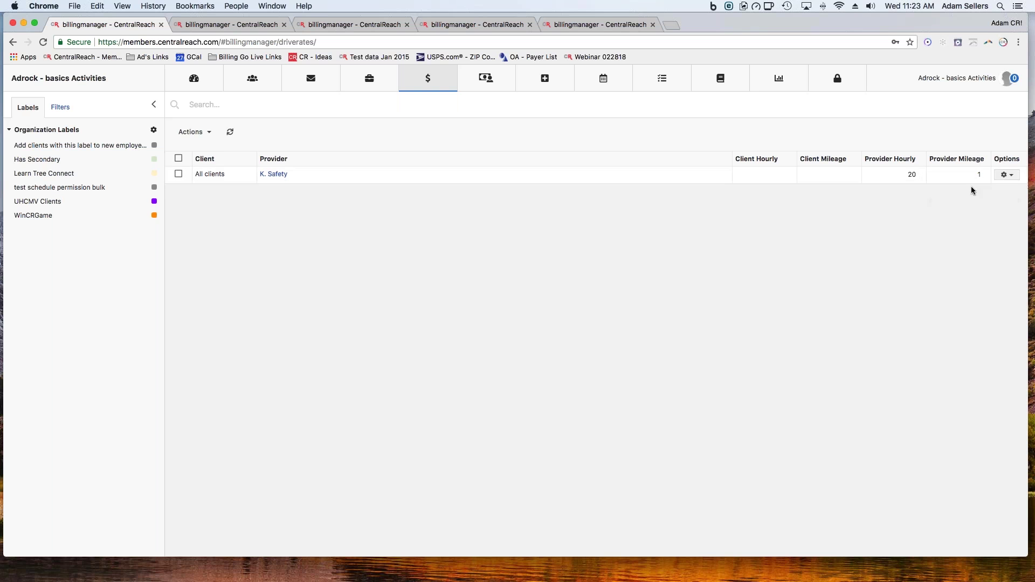
{"action": "double_click", "coordinate": [978, 174]}
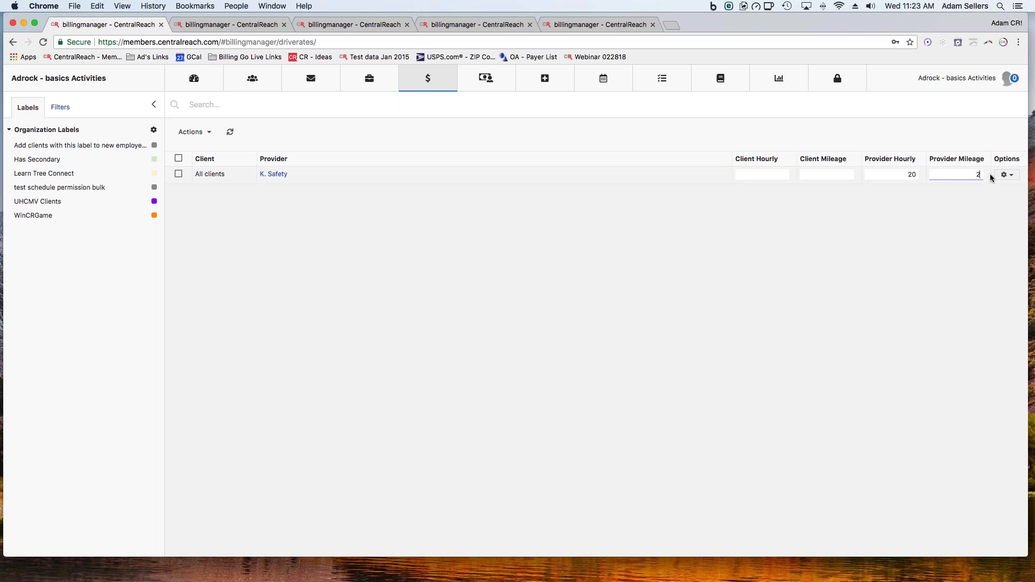
{"action": "left_click", "coordinate": [913, 129]}
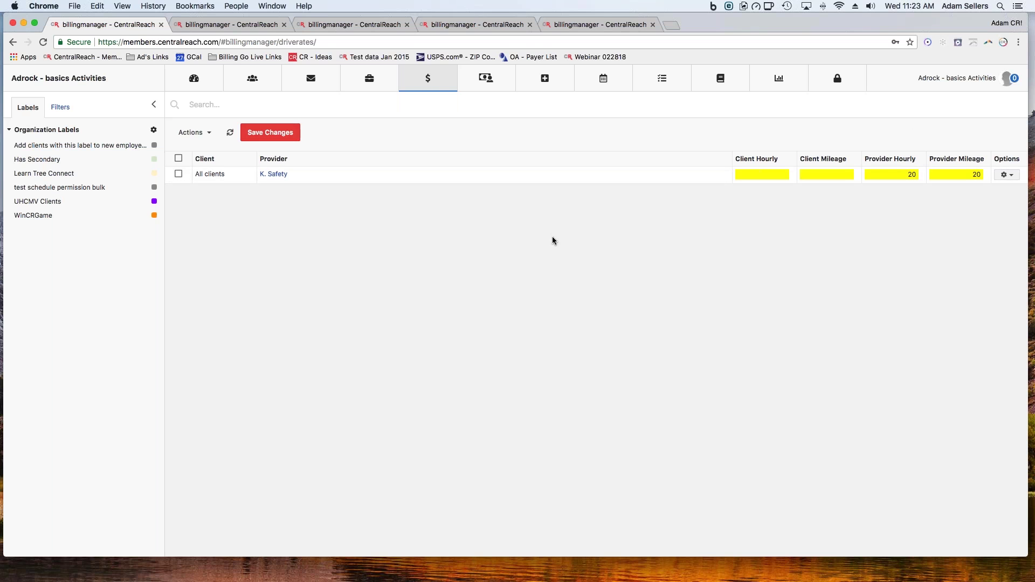
- Enable "Use agreed rate" in the billing module's miscellaneous settings and update them
{"action": "mouse_move", "coordinate": [427, 80]}
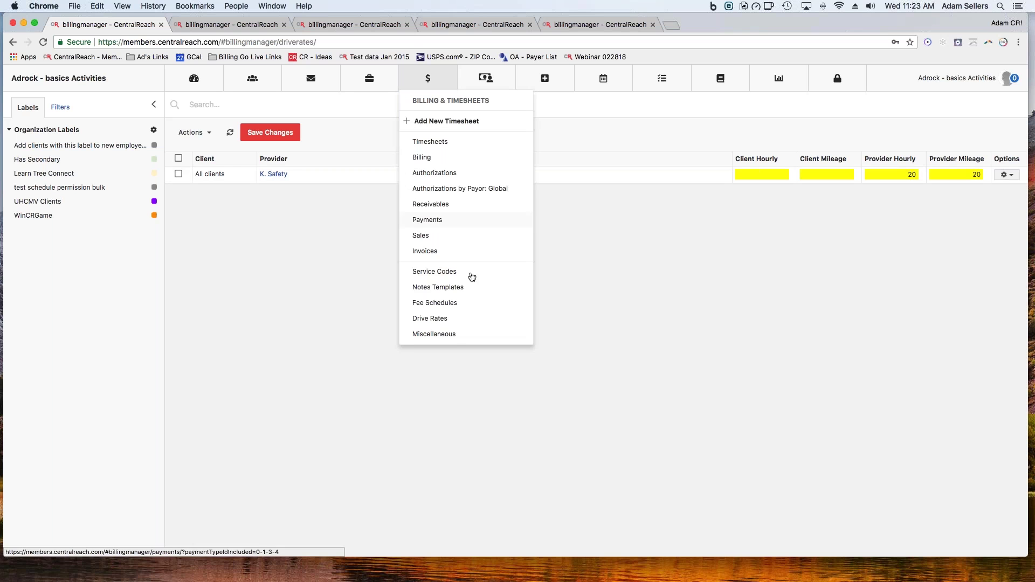
{"action": "left_click", "coordinate": [452, 336]}
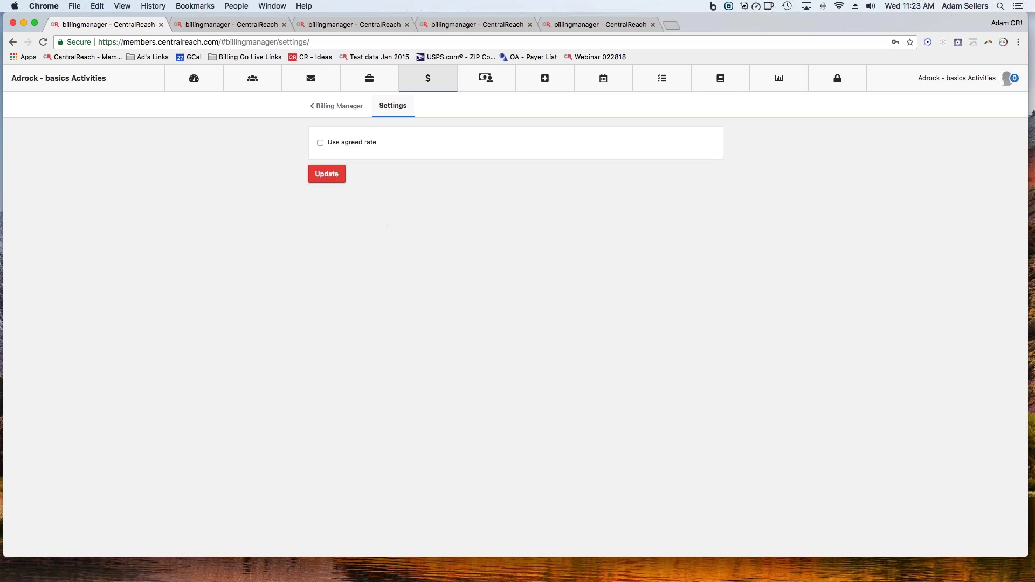
{"action": "left_click", "coordinate": [320, 143]}
{"action": "left_click", "coordinate": [327, 174]}
- Switch to the billing entries list and reload it to check the agreed rate and charge columns
{"action": "key", "text": "ctrl+Tab"}
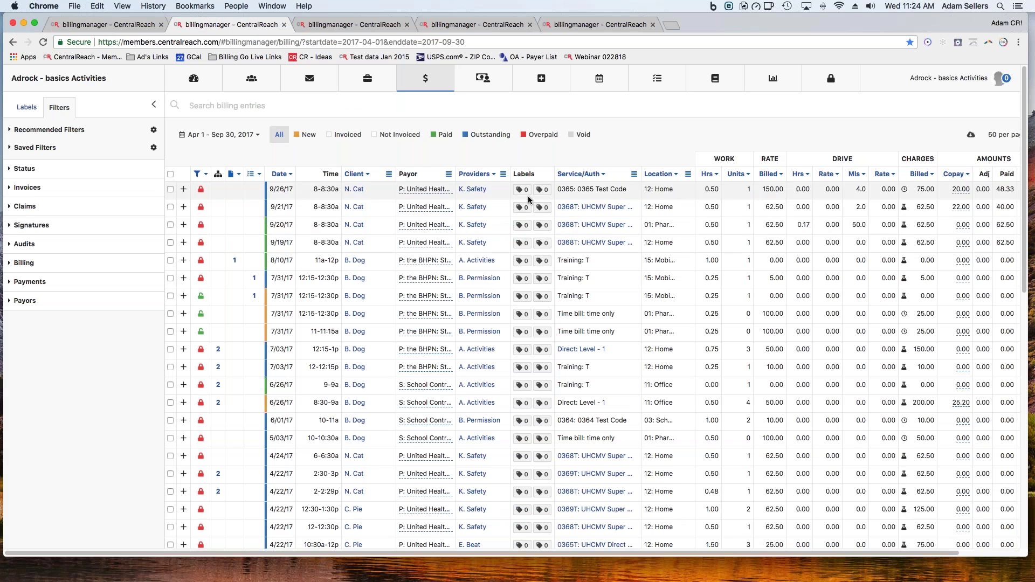
{"action": "left_click", "coordinate": [42, 42]}
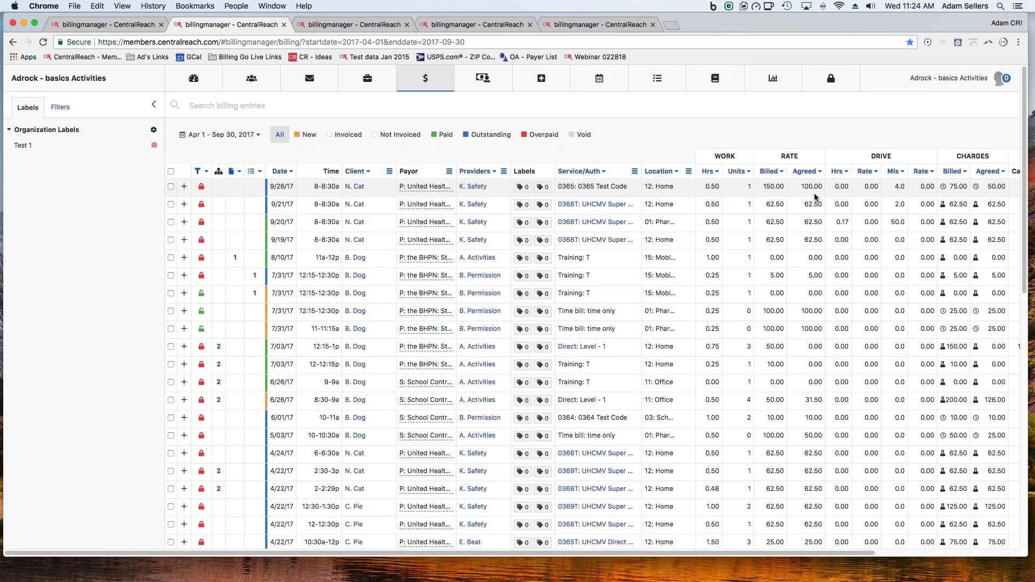
- Examine the billed and agreed charges, calculated adjustment, copay and owed amount of the 9/26/17 billing entry
{"action": "scroll", "coordinate": [815, 197], "scroll_direction": "right", "scroll_amount": 5}
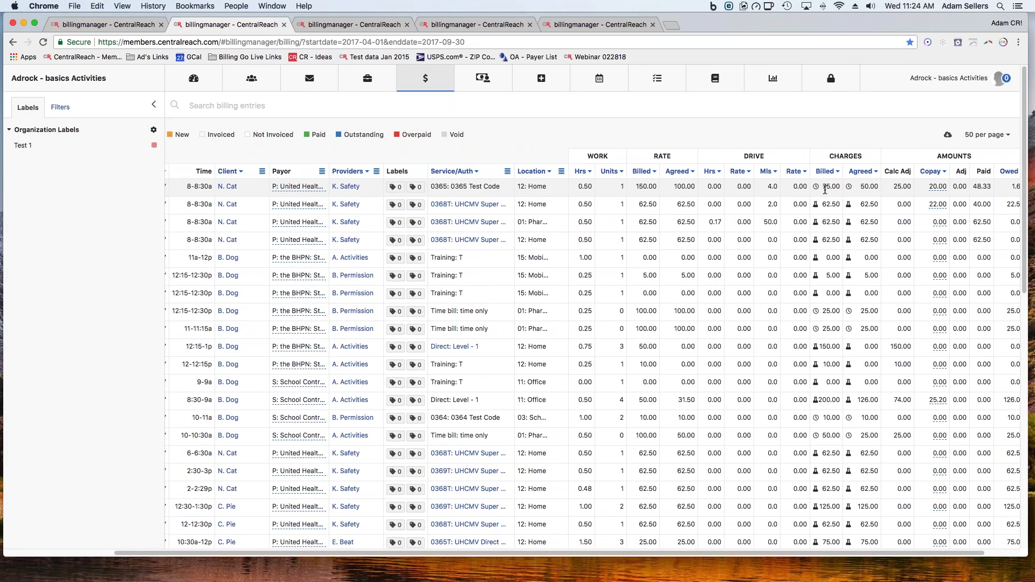
{"action": "scroll", "coordinate": [855, 188], "scroll_direction": "right", "scroll_amount": 2}
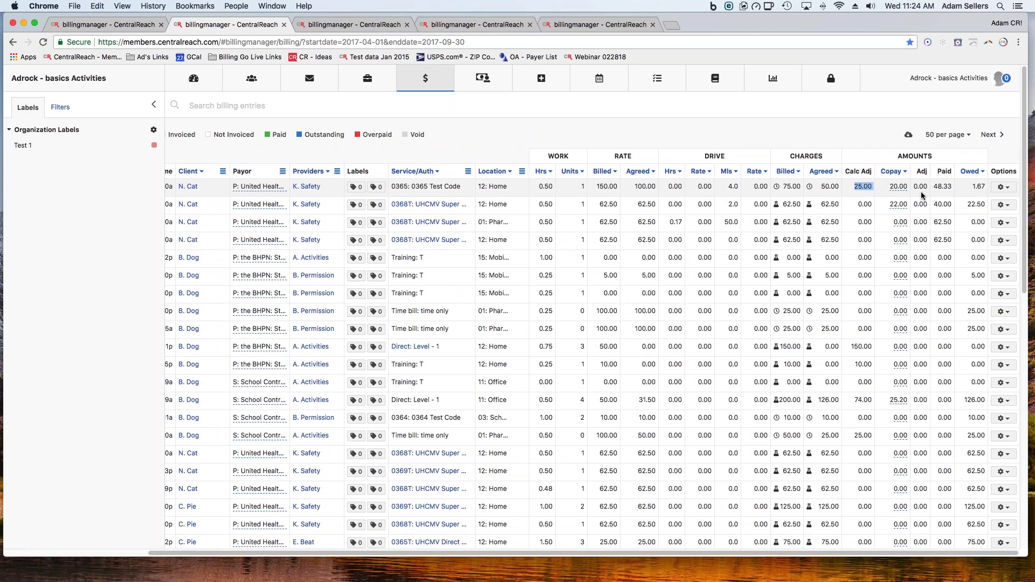
{"action": "left_click", "coordinate": [963, 186]}
{"action": "left_click_drag", "start_coordinate": [963, 186], "coordinate": [986, 186]}
{"action": "left_click_drag", "start_coordinate": [820, 186], "coordinate": [839, 186]}
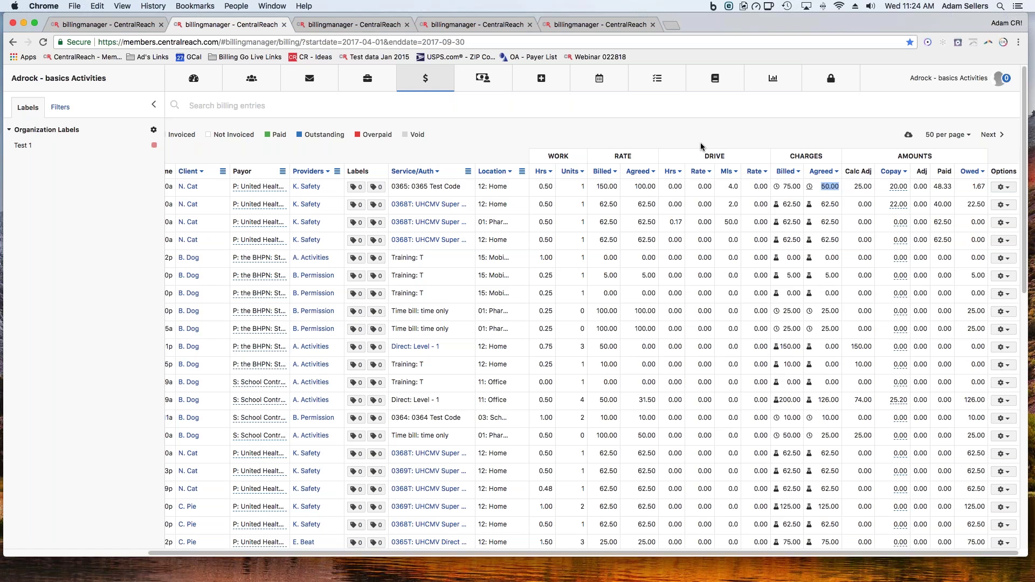
- Disable "Use agreed rate" in the billing settings, update them, and reload the billing entries list
{"action": "mouse_move", "coordinate": [426, 81]}
{"action": "left_click", "coordinate": [112, 31]}
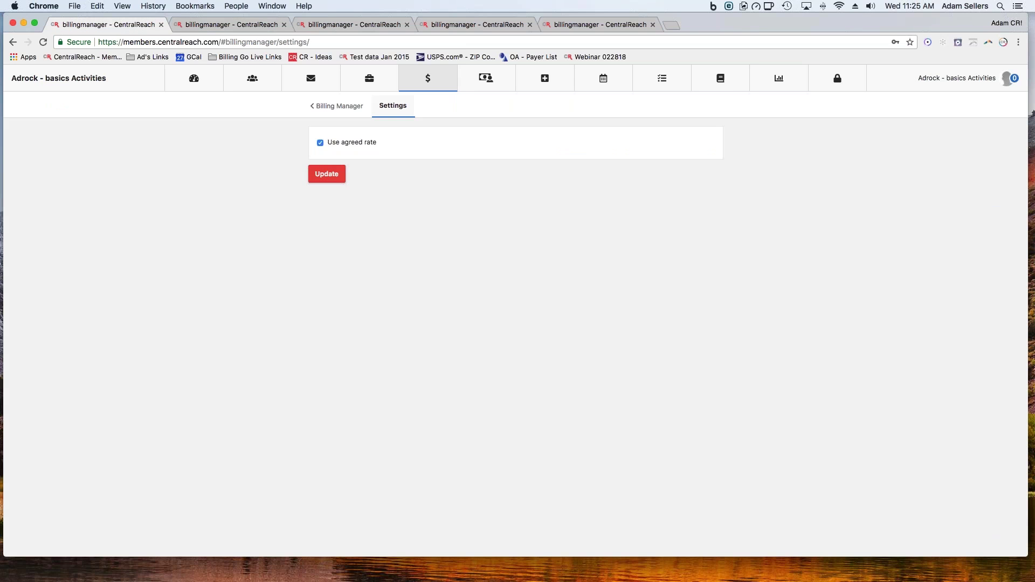
{"action": "left_click", "coordinate": [320, 143]}
{"action": "left_click", "coordinate": [323, 173]}
{"action": "left_click", "coordinate": [245, 25]}
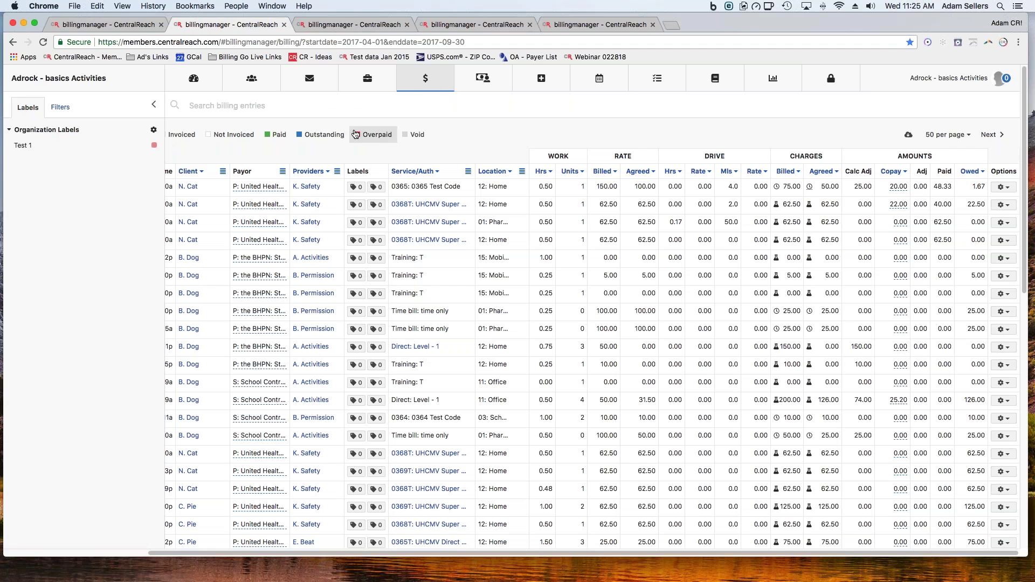
{"action": "left_click", "coordinate": [43, 43]}
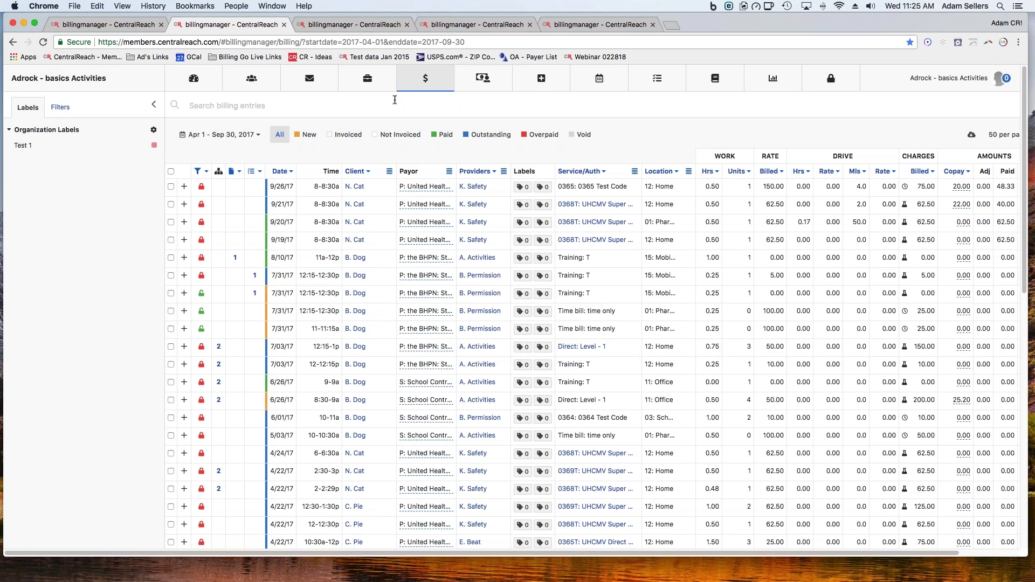
- Check the billed rate and owed amount of the 9/26/17 entry and view that entry's options
{"action": "left_click", "coordinate": [424, 80]}
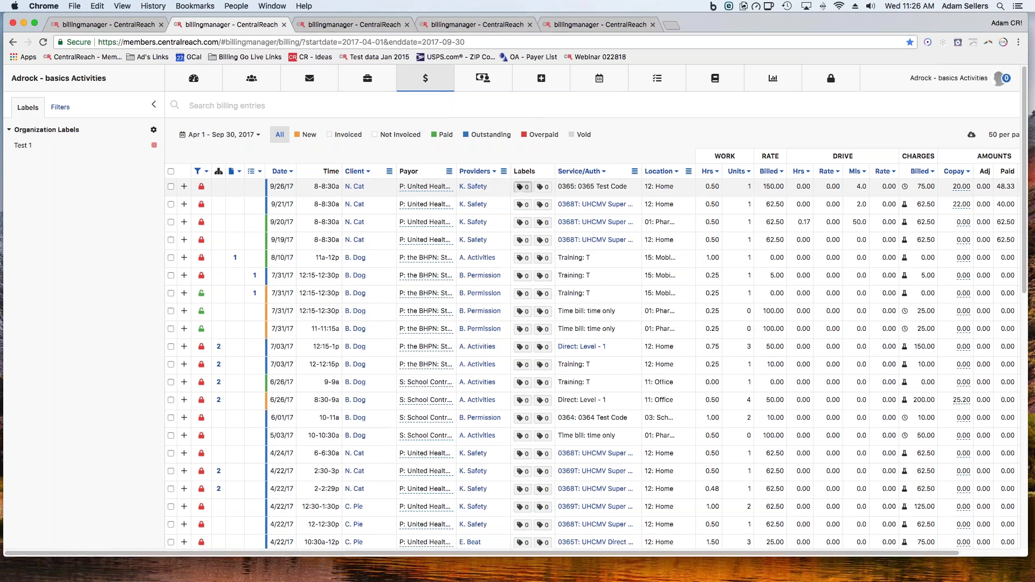
{"action": "left_click_drag", "start_coordinate": [761, 187], "coordinate": [786, 188]}
{"action": "scroll", "coordinate": [784, 189], "scroll_direction": "right", "scroll_amount": 3}
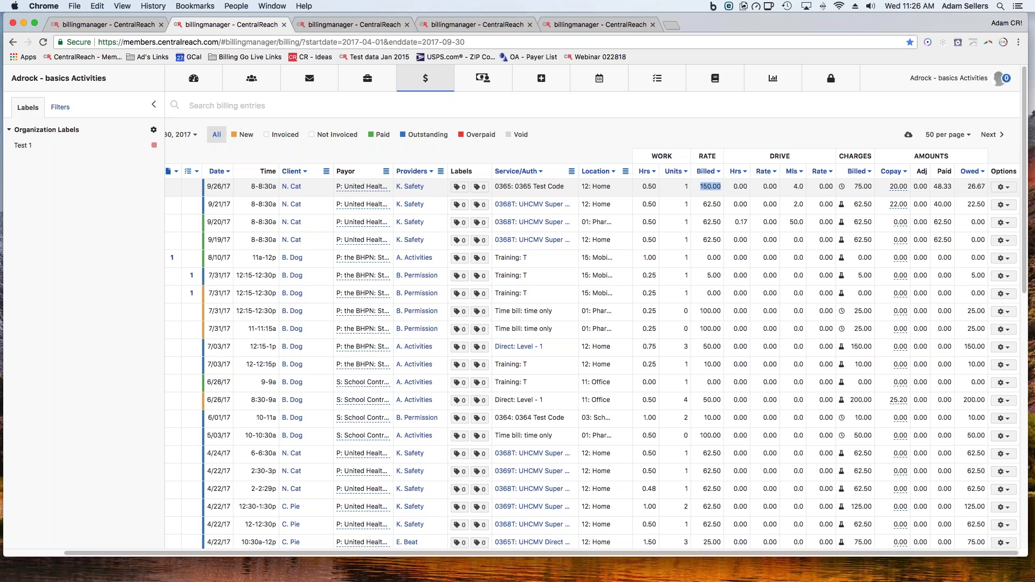
{"action": "mouse_move", "coordinate": [425, 82]}
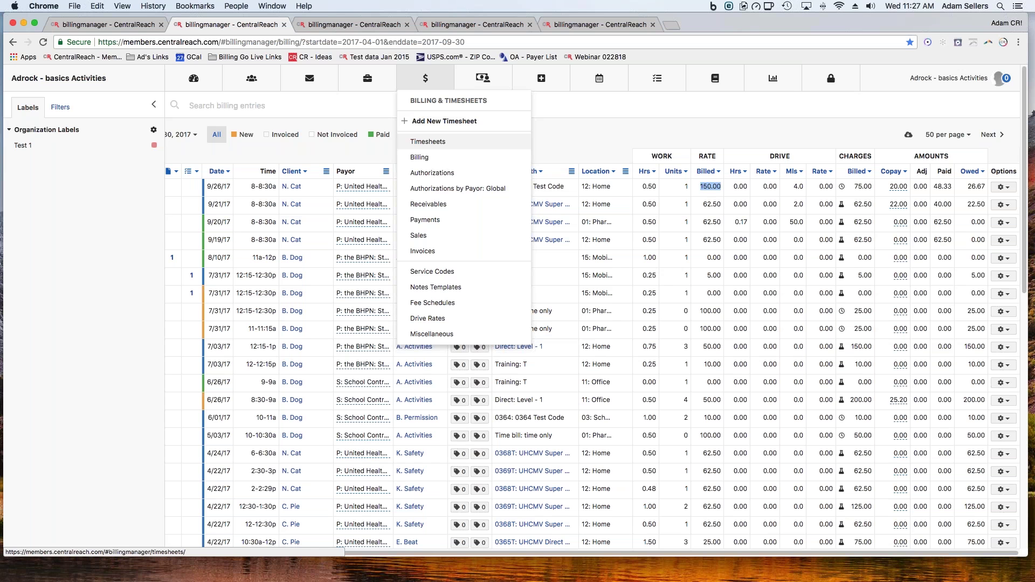
{"action": "left_click", "coordinate": [580, 149]}
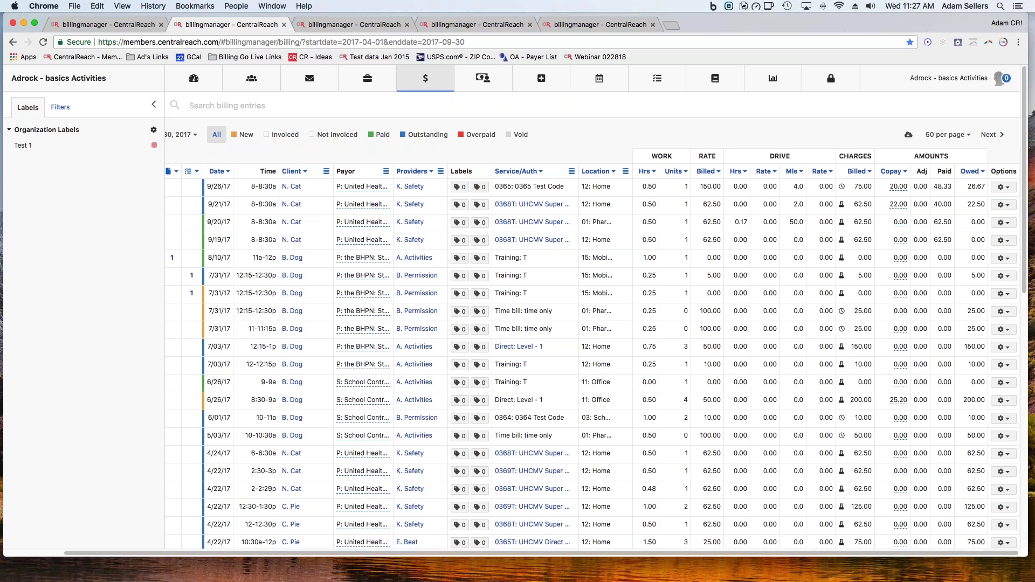
{"action": "left_click", "coordinate": [1004, 186]}
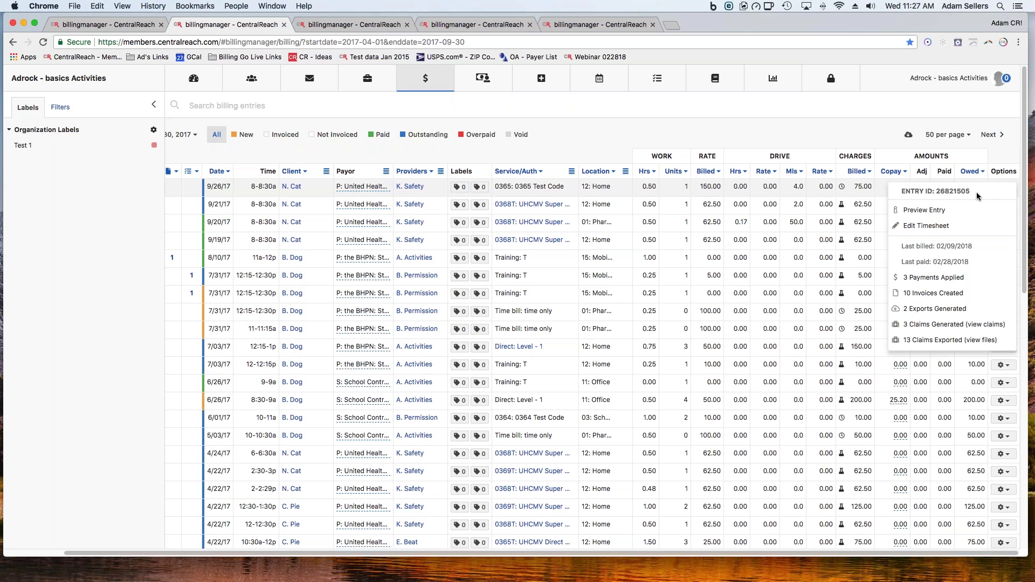
{"action": "left_click", "coordinate": [573, 138]}
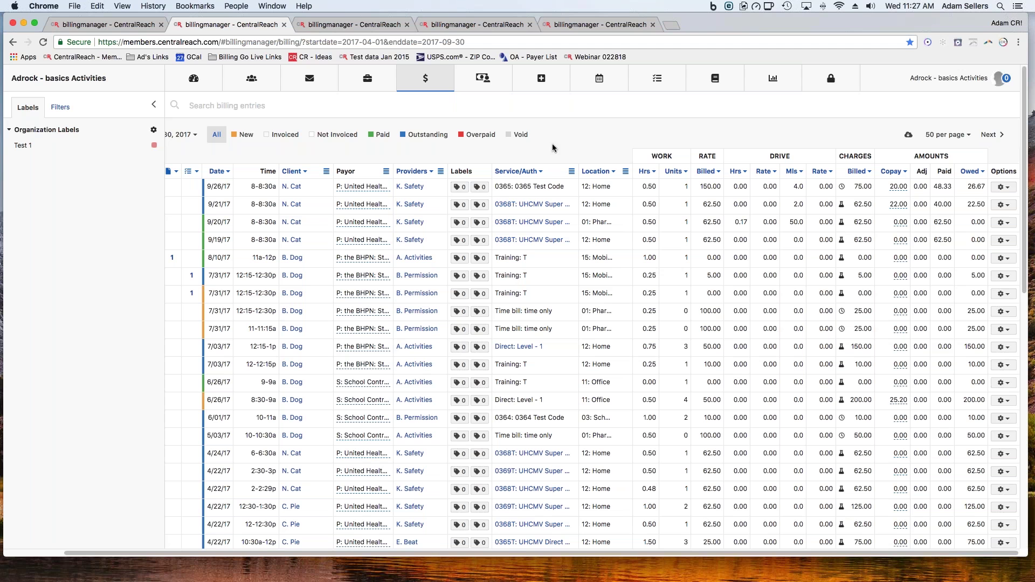
- View the date range choices for the billing entries and close them without changing the range
{"action": "key", "text": "super+Tab"}
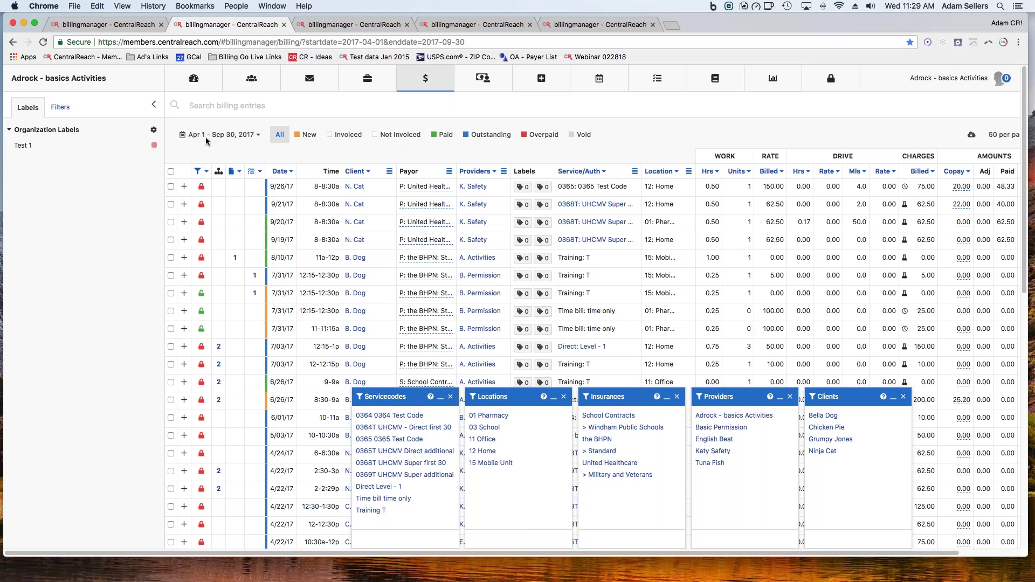
{"action": "left_click", "coordinate": [205, 136]}
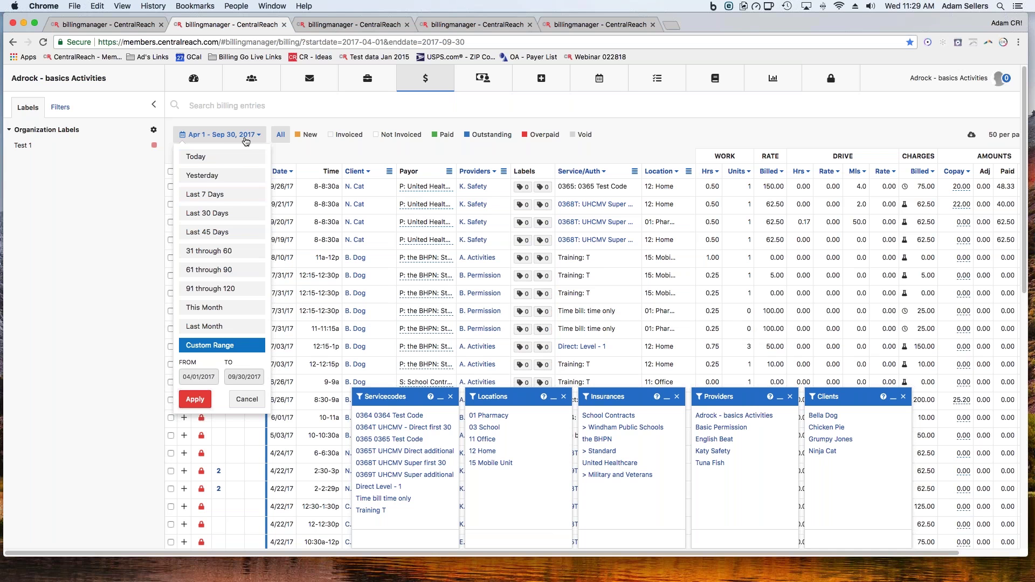
{"action": "left_click", "coordinate": [402, 134]}
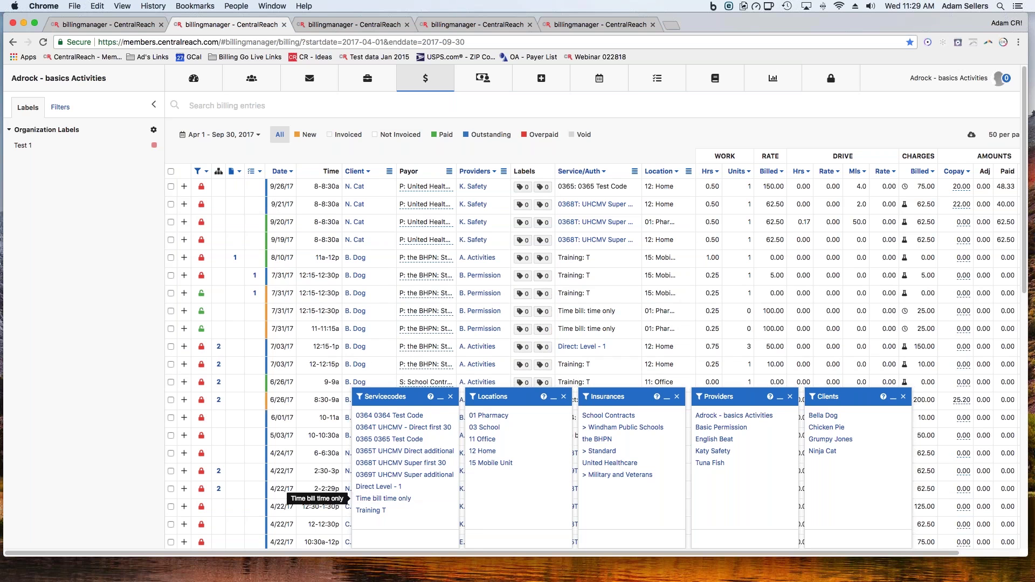
- Filter the billing entries by location 01 Pharmacy, the first listed provider and the first listed client
{"action": "left_click", "coordinate": [497, 418]}
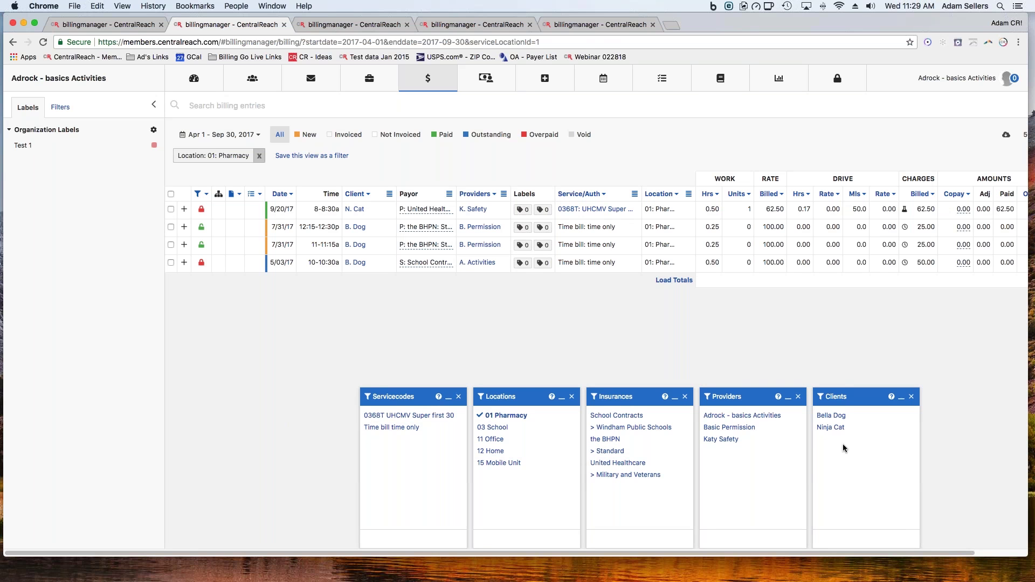
{"action": "left_click", "coordinate": [720, 418]}
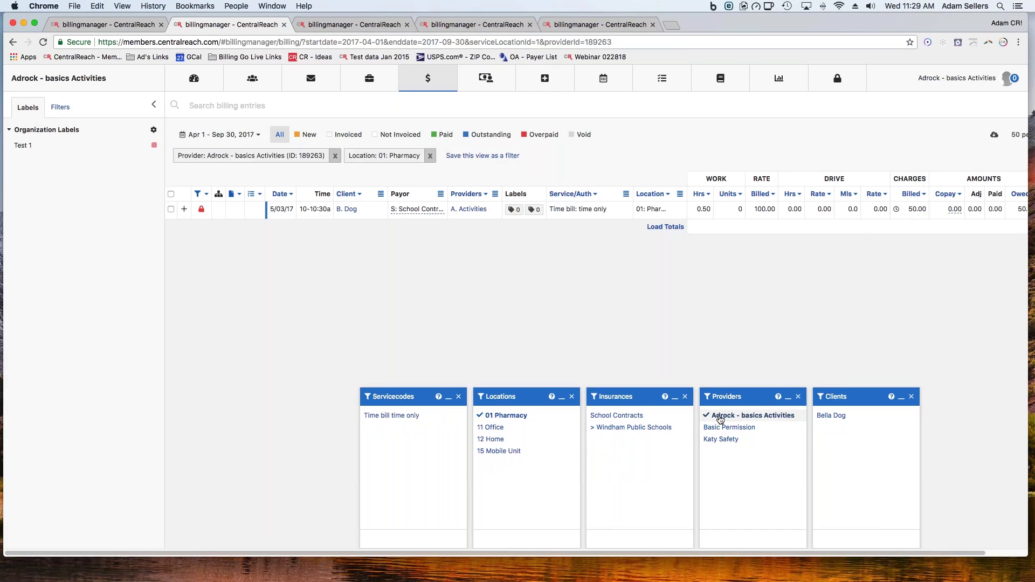
{"action": "left_click", "coordinate": [829, 417]}
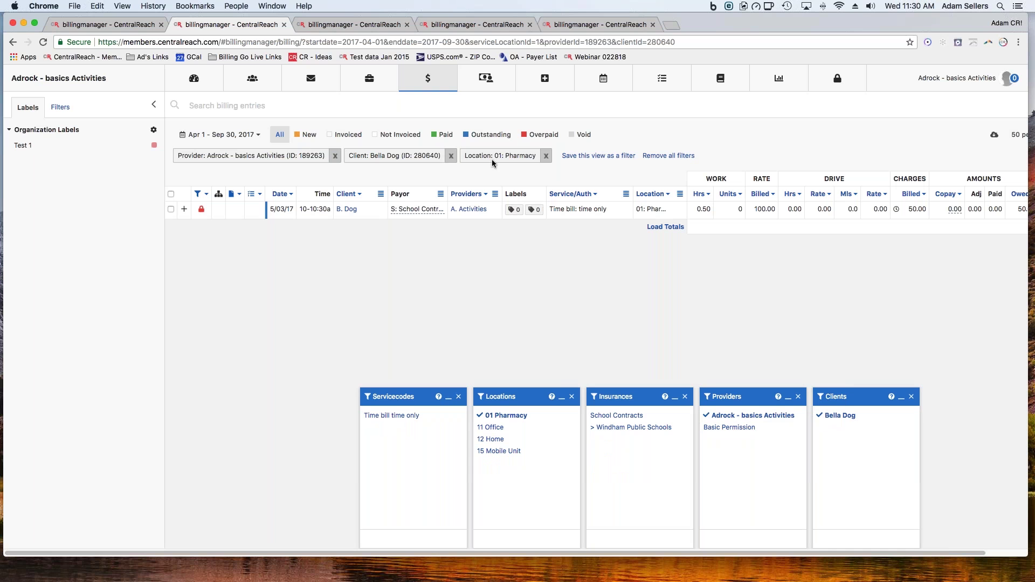
- Remove the provider, client and location filters from the billing entries list
{"action": "left_click", "coordinate": [335, 156]}
{"action": "left_click", "coordinate": [280, 155]}
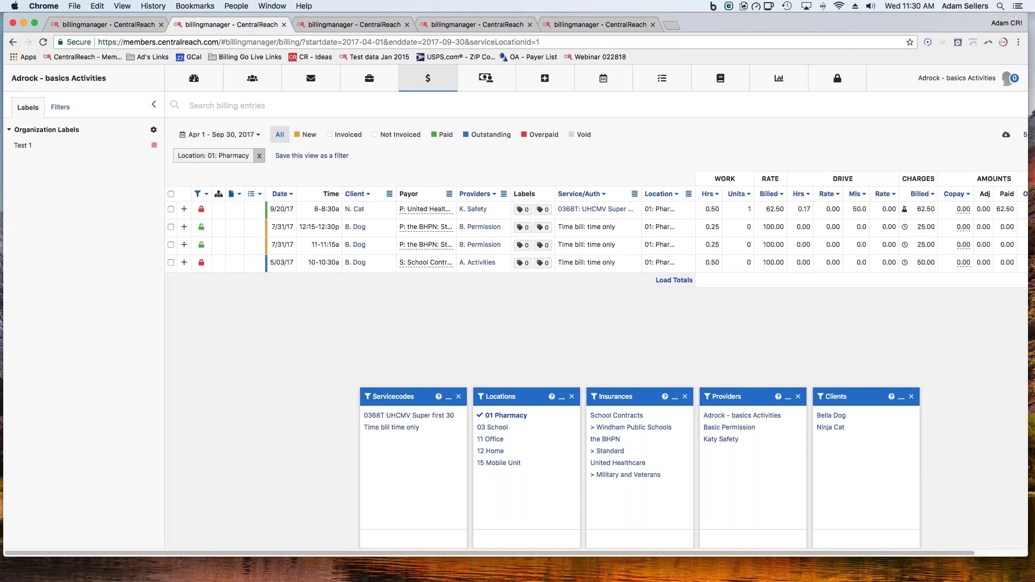
{"action": "left_click", "coordinate": [259, 155]}
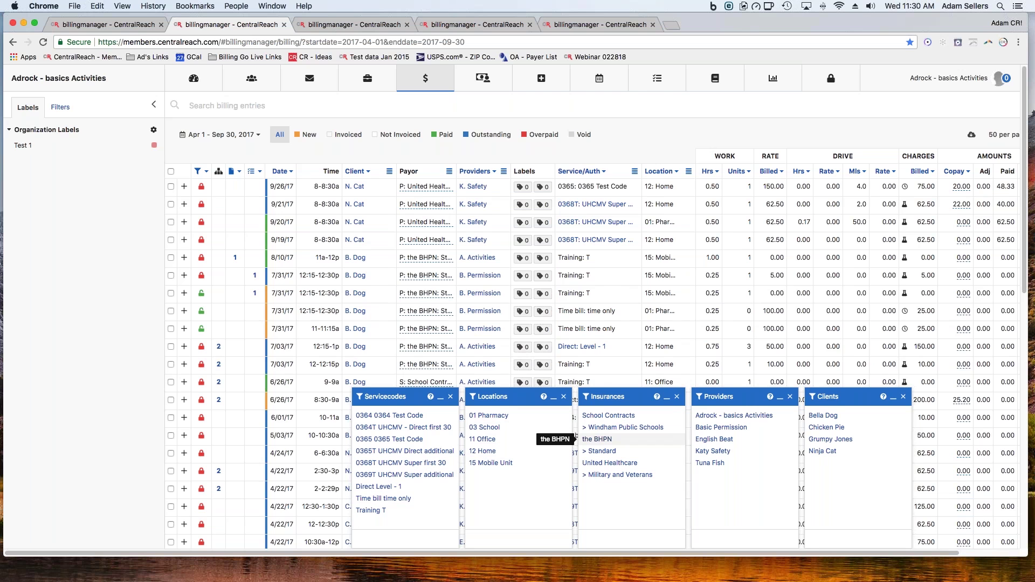
- View the filter options of the Copay and Owed columns and the search options for billing entries
{"action": "scroll", "coordinate": [682, 349], "scroll_direction": "right", "scroll_amount": 3}
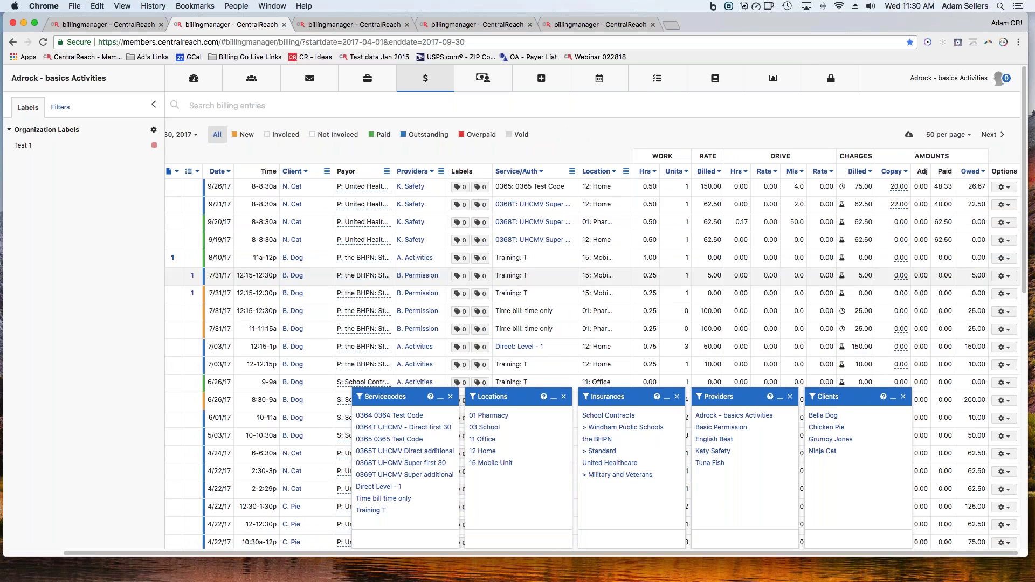
{"action": "left_click", "coordinate": [896, 171]}
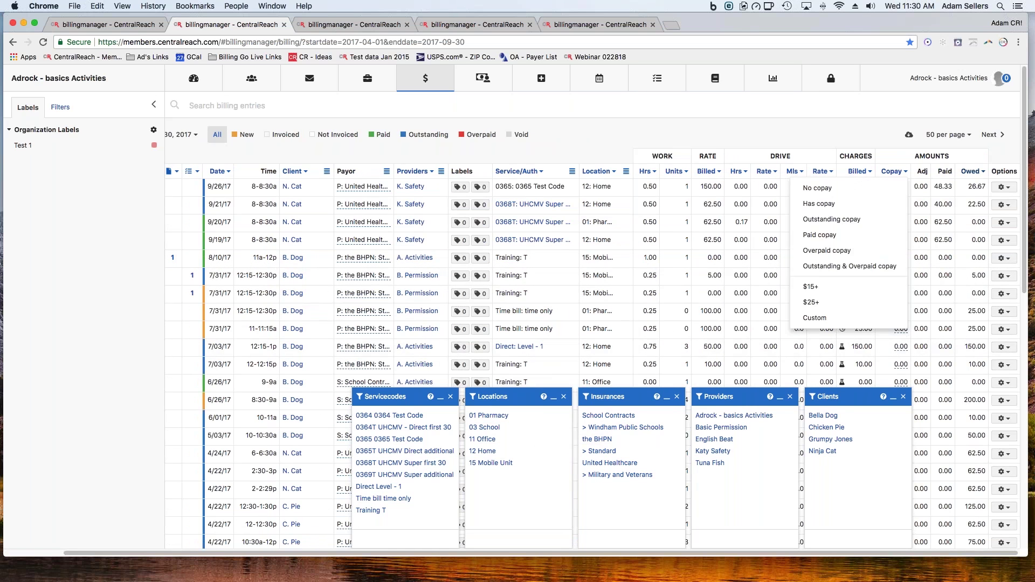
{"action": "left_click", "coordinate": [973, 171]}
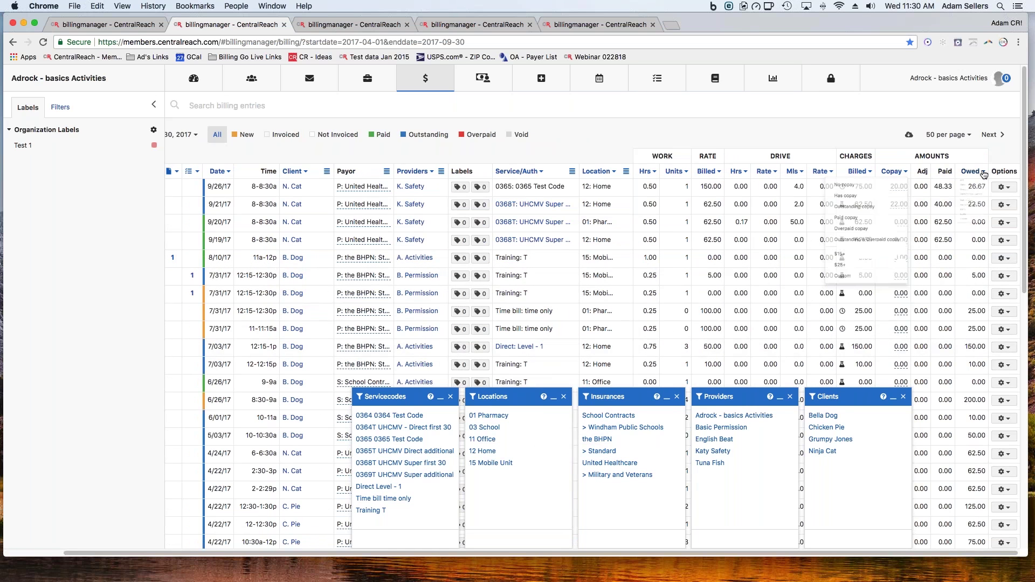
{"action": "left_click", "coordinate": [712, 144]}
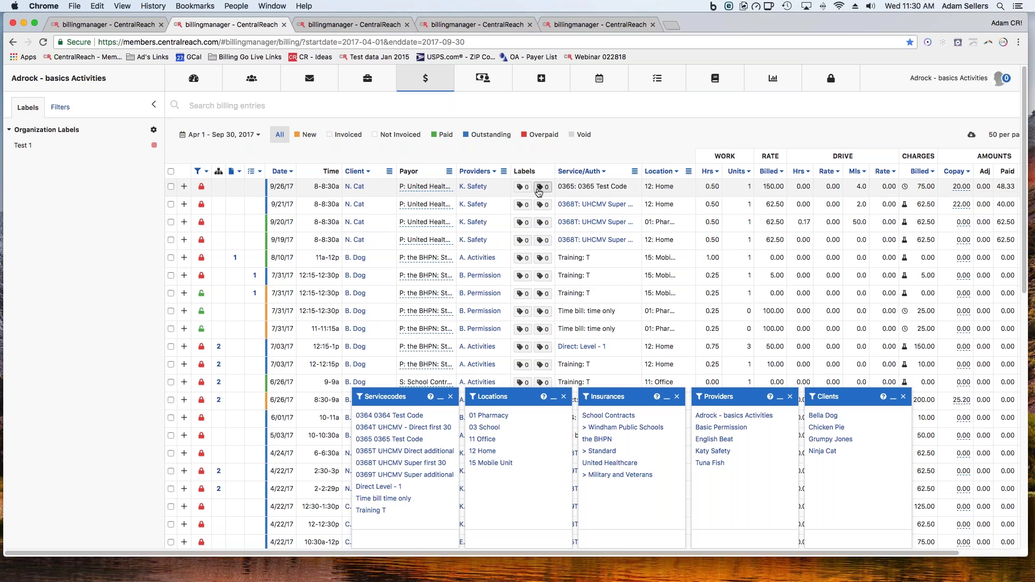
{"action": "mouse_move", "coordinate": [538, 193]}
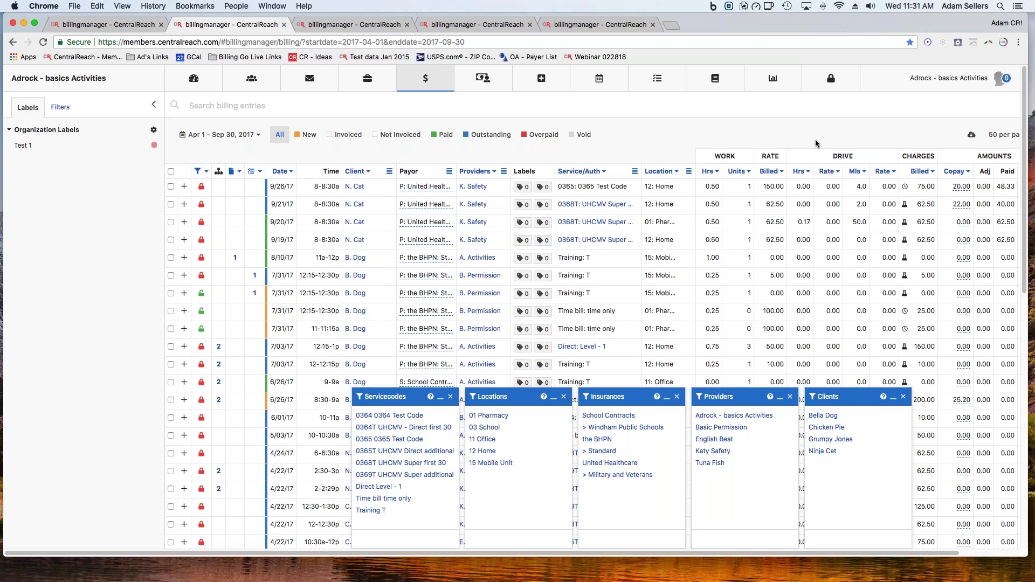
{"action": "left_click", "coordinate": [722, 115]}
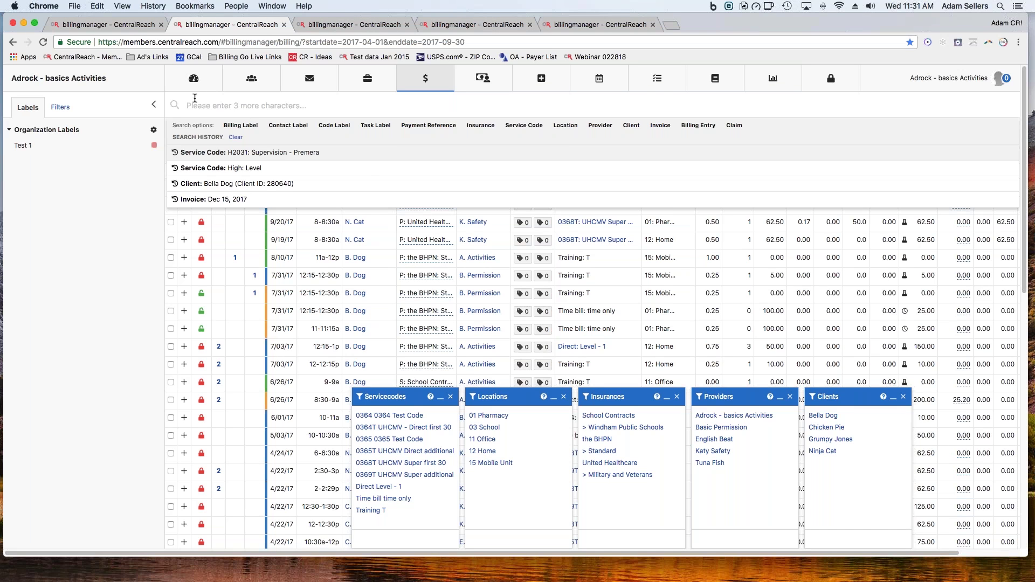
{"action": "left_click", "coordinate": [137, 199]}
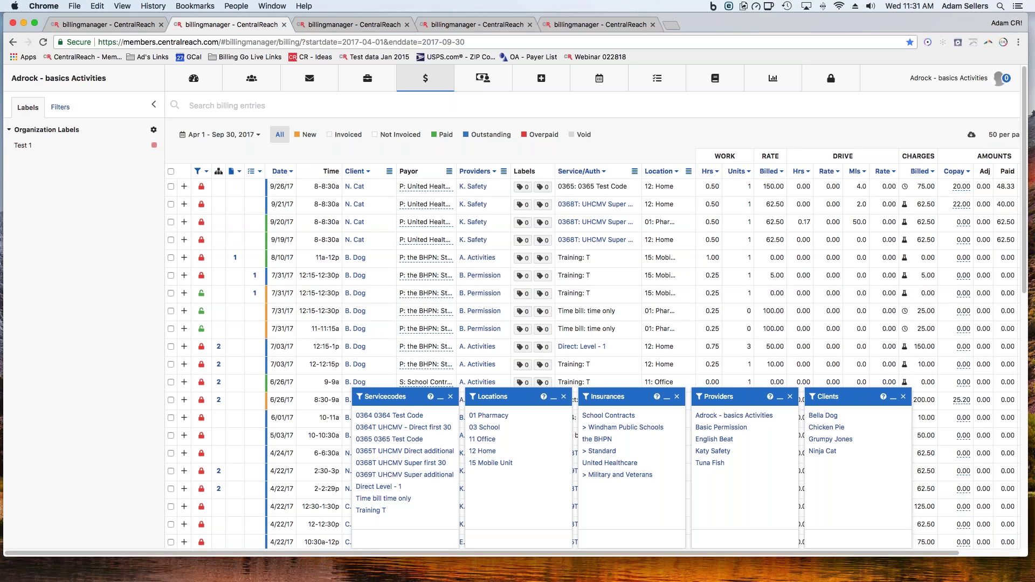
- Close the Servicecodes, Locations, Insurances, Providers and Clients filter windows
{"action": "left_click", "coordinate": [450, 396]}
{"action": "left_click", "coordinate": [563, 396]}
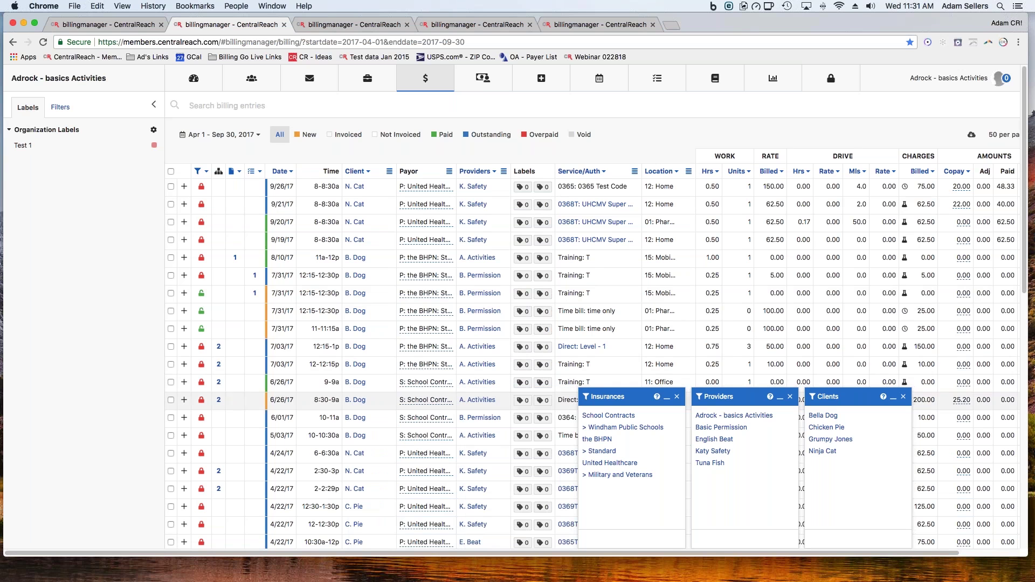
{"action": "left_click", "coordinate": [677, 396]}
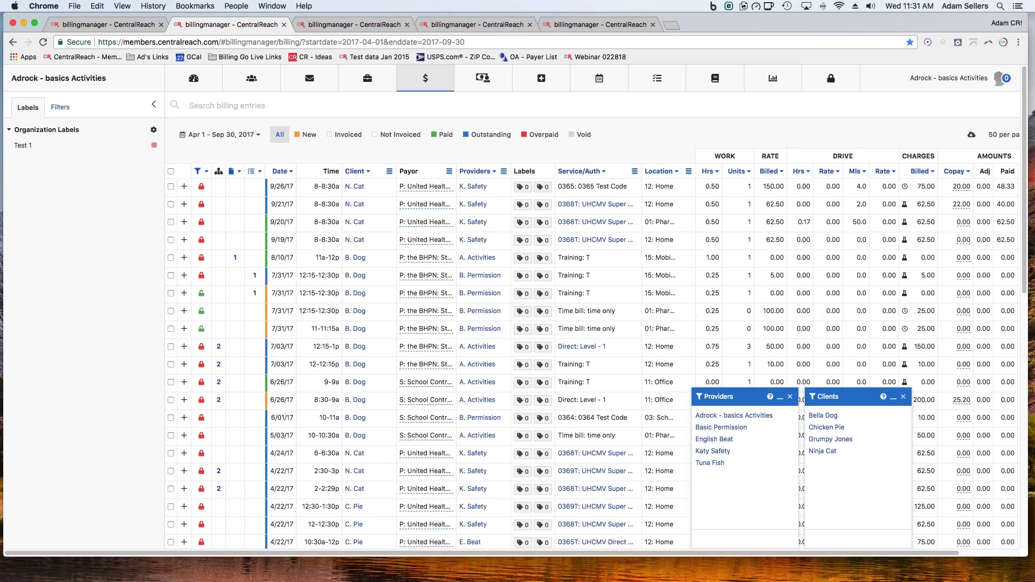
{"action": "left_click", "coordinate": [790, 396]}
{"action": "left_click", "coordinate": [903, 396]}
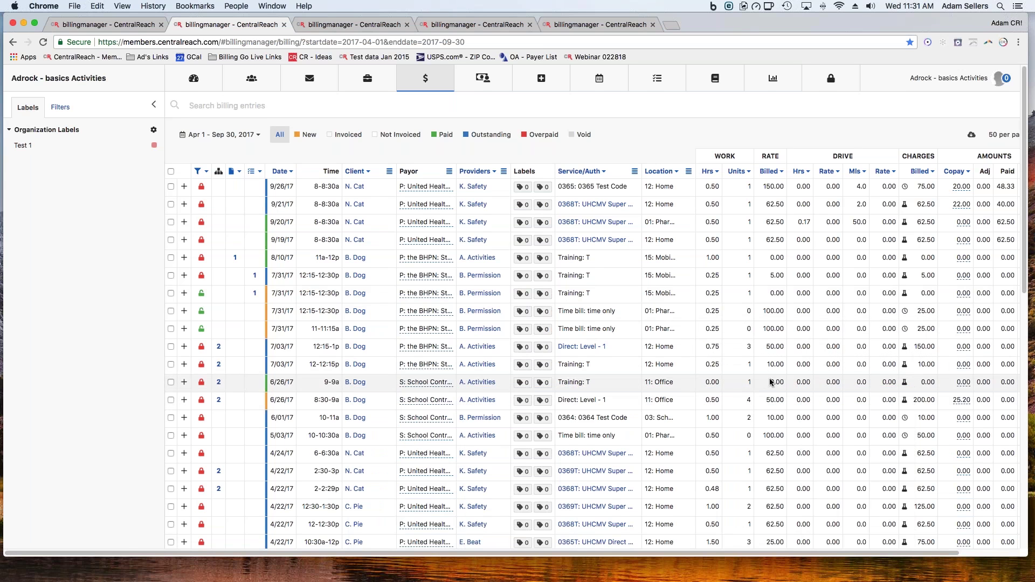
- View the entries-per-page choices without changing them, then load the billing list totals and highlight the entry count
{"action": "scroll", "coordinate": [770, 382], "scroll_direction": "down", "scroll_amount": 10}
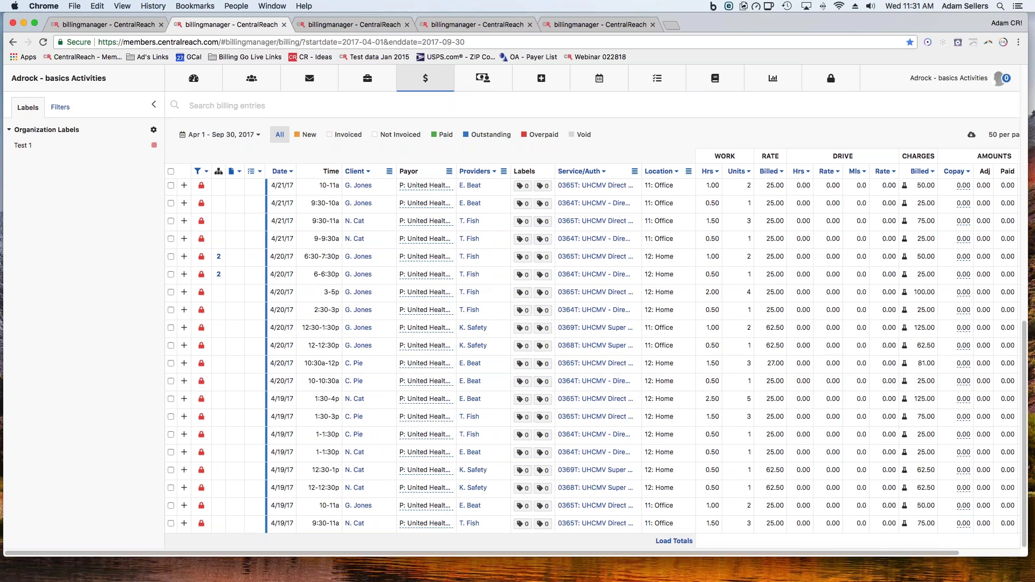
{"action": "left_click", "coordinate": [1003, 136]}
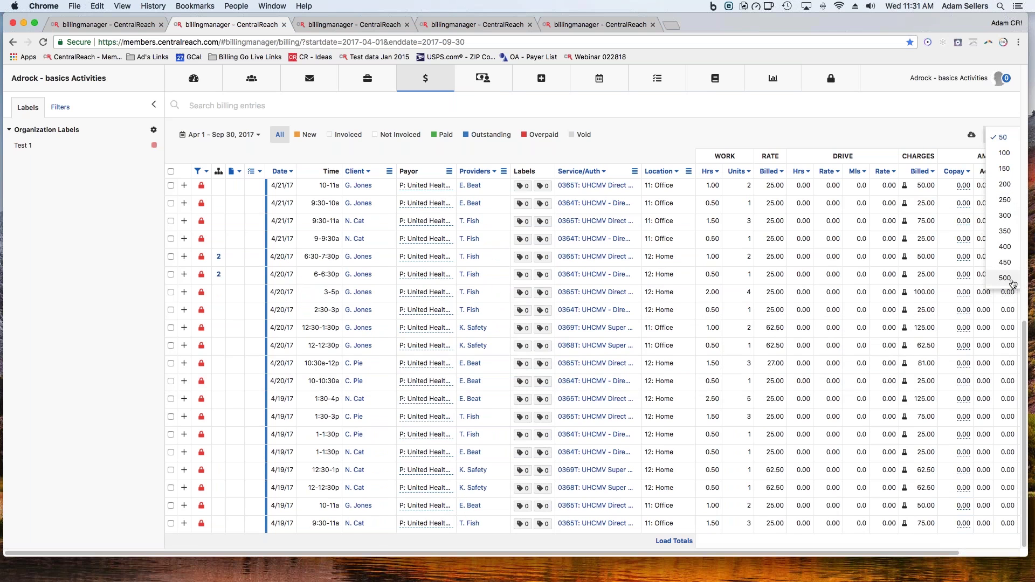
{"action": "left_click", "coordinate": [801, 137]}
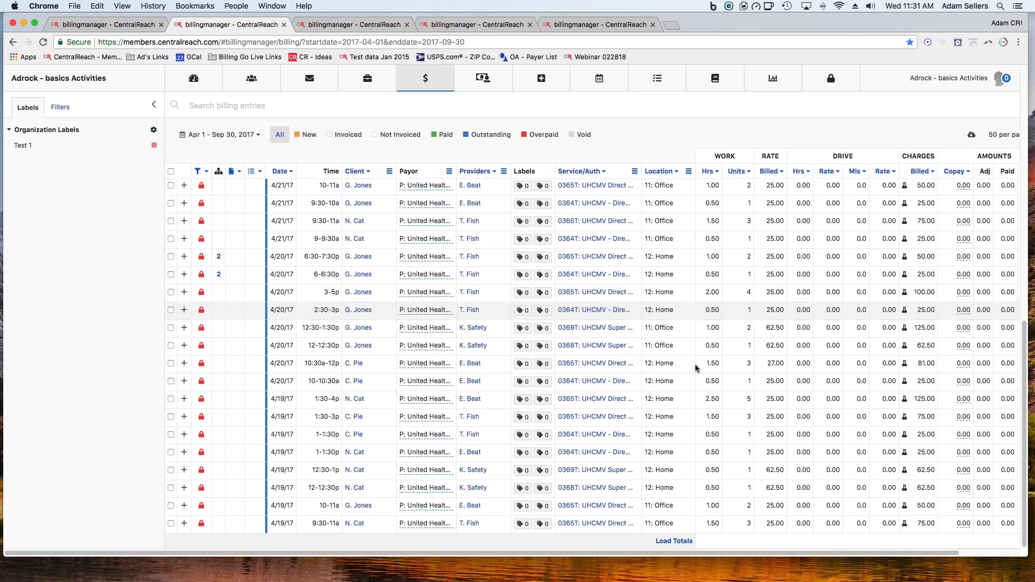
{"action": "left_click", "coordinate": [675, 542]}
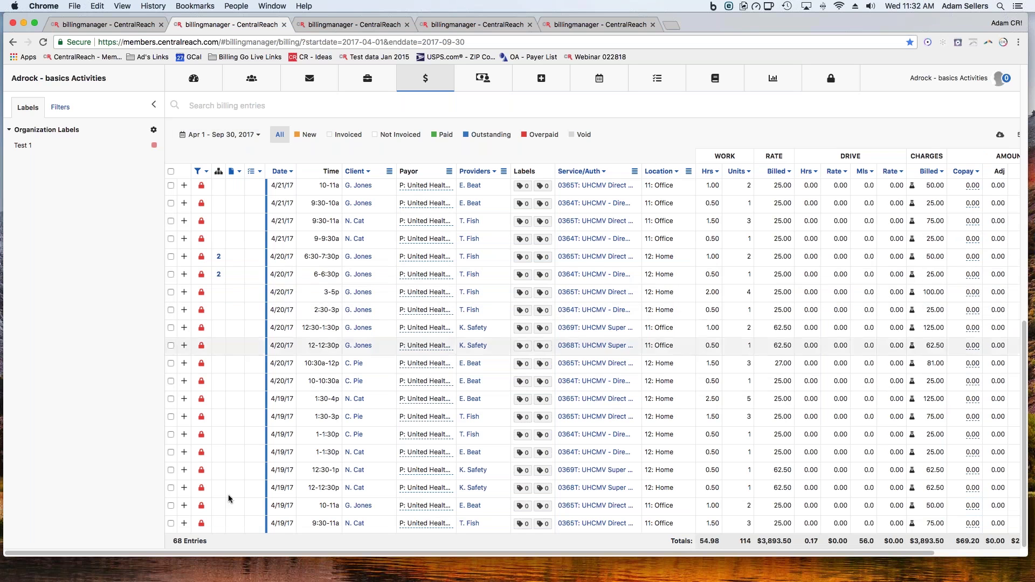
{"action": "left_click_drag", "start_coordinate": [172, 541], "coordinate": [212, 541]}
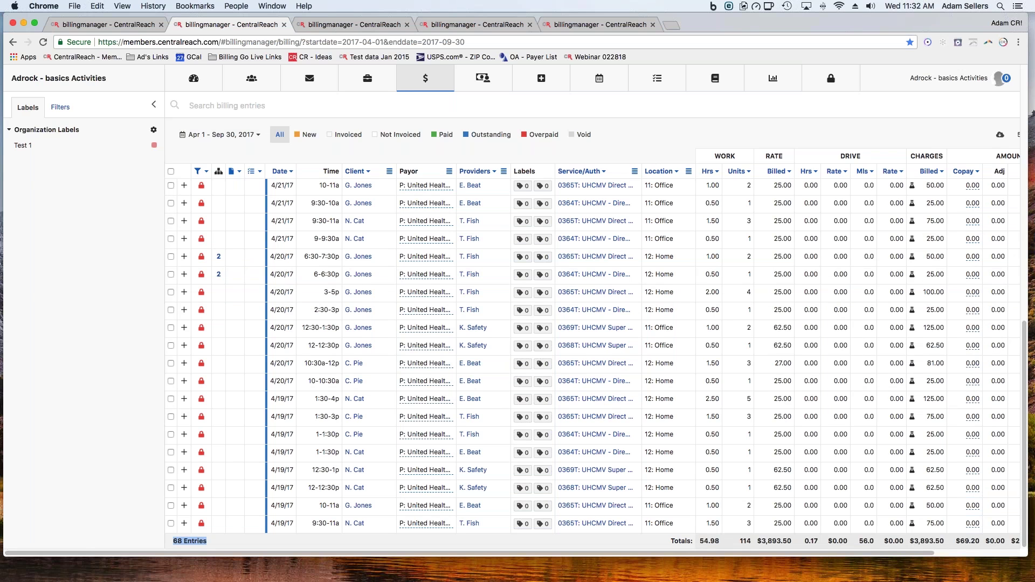
- Examine the billing totals across the amount columns and highlight the owed amount of the 4/21/17 10-11a entry
{"action": "scroll", "coordinate": [593, 356], "scroll_direction": "right", "scroll_amount": 5}
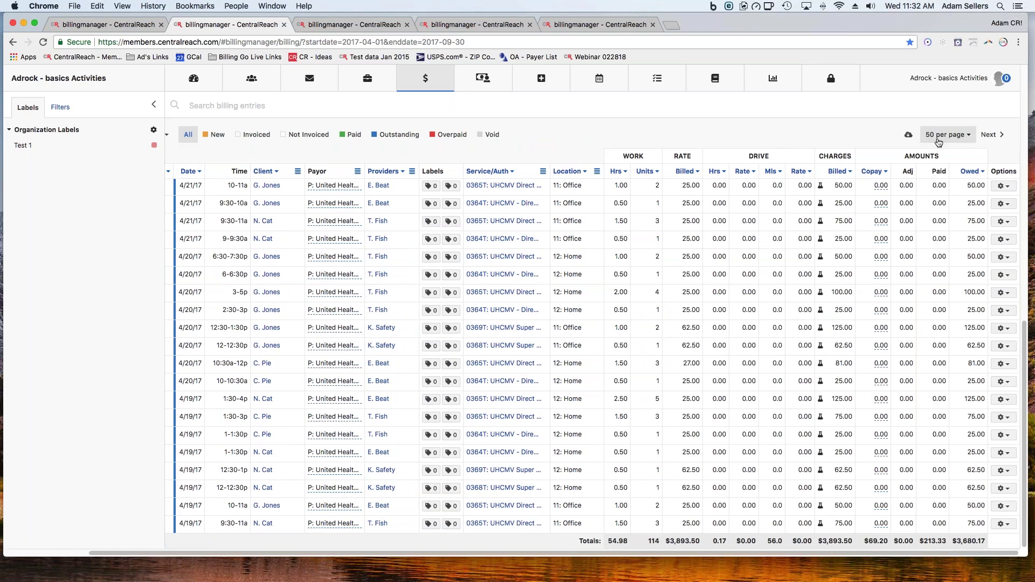
{"action": "scroll", "coordinate": [603, 135], "scroll_direction": "left", "scroll_amount": 5}
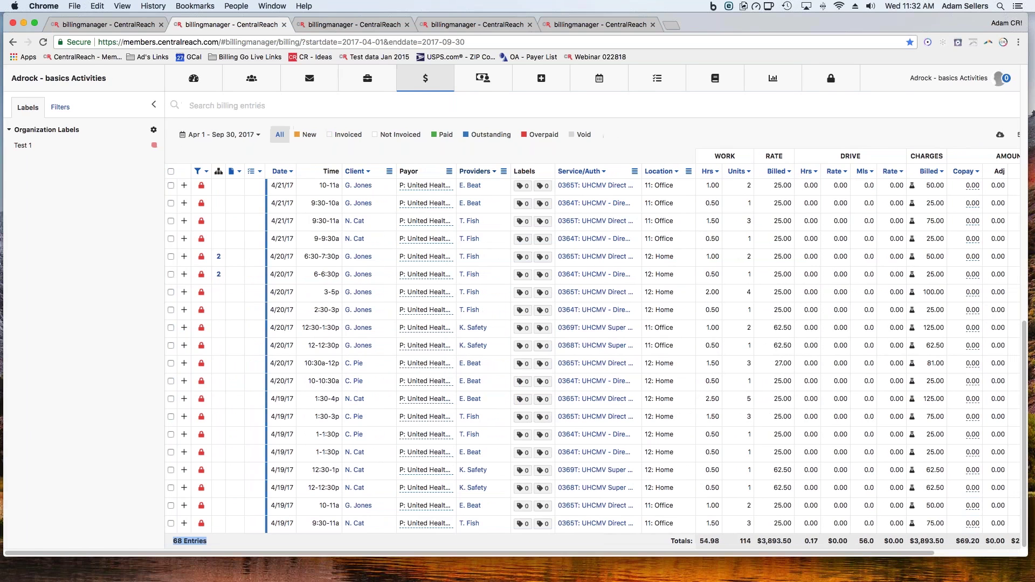
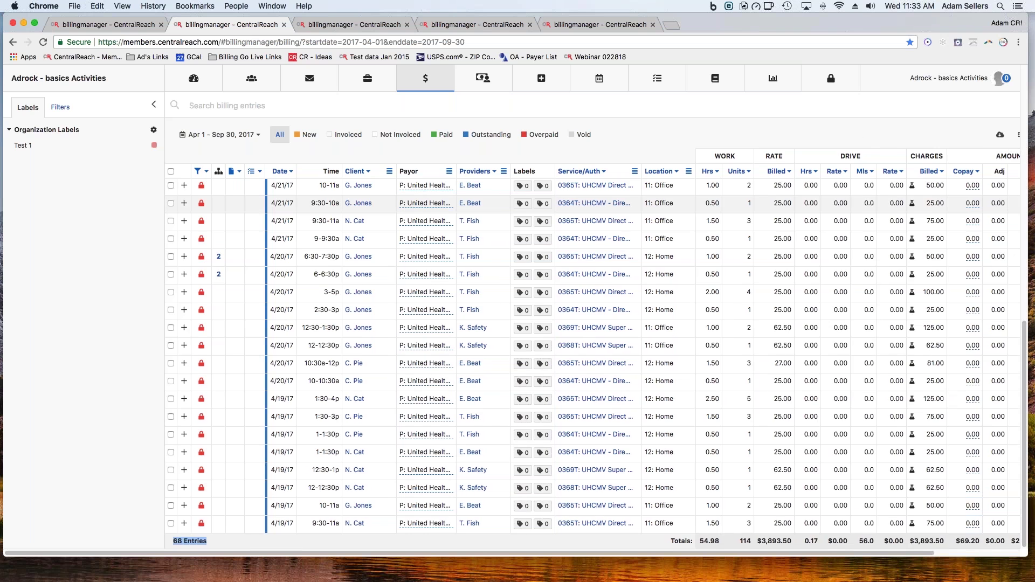
{"action": "scroll", "coordinate": [820, 205], "scroll_direction": "right", "scroll_amount": 5}
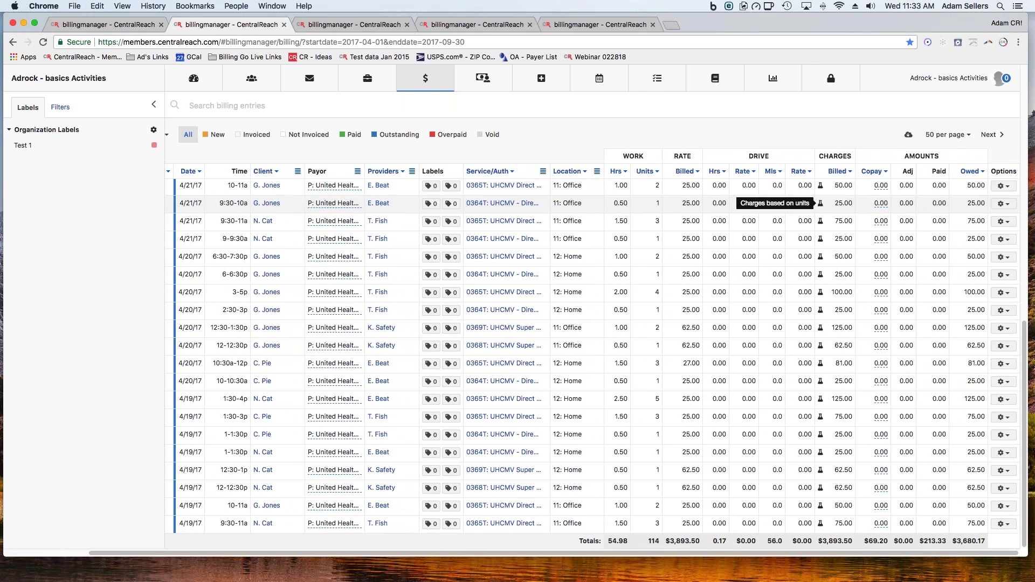
{"action": "left_click_drag", "start_coordinate": [964, 186], "coordinate": [1002, 186]}
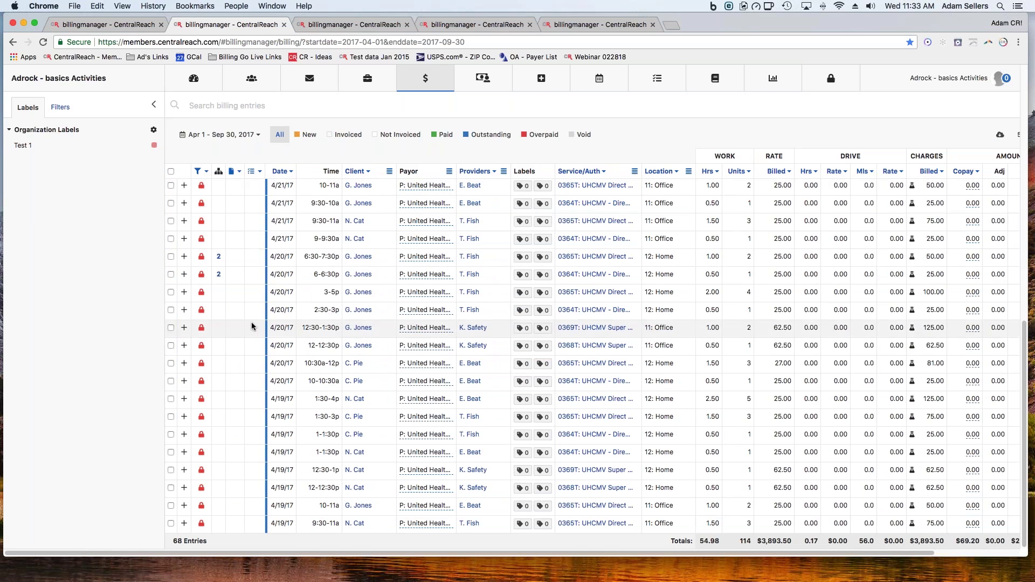
- Collapse the labels sidebar and highlight the owed amounts of the 9/20/17 and 9/21/17 entries
{"action": "scroll", "coordinate": [593, 364], "scroll_direction": "up", "scroll_amount": 15}
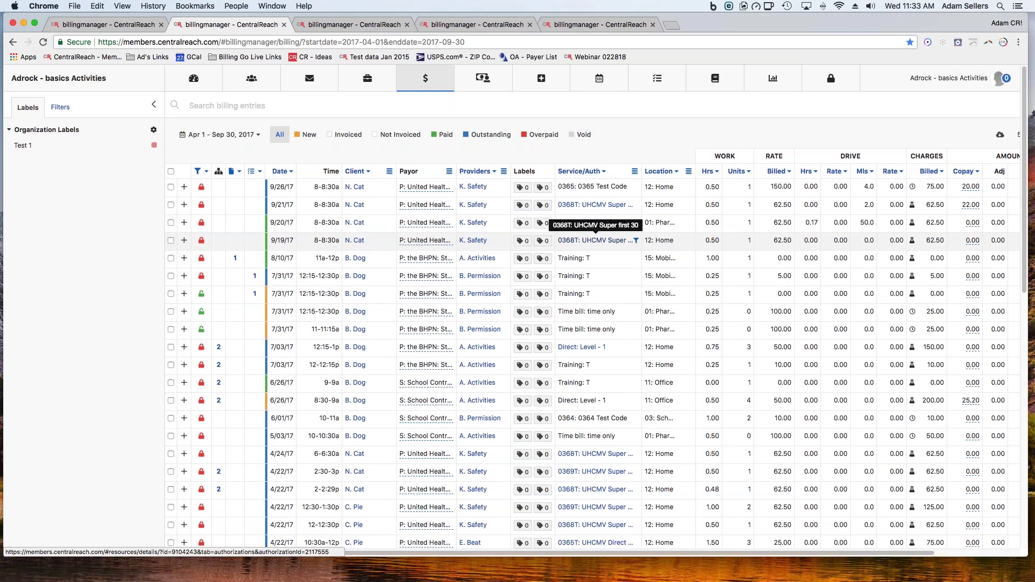
{"action": "left_click", "coordinate": [154, 104]}
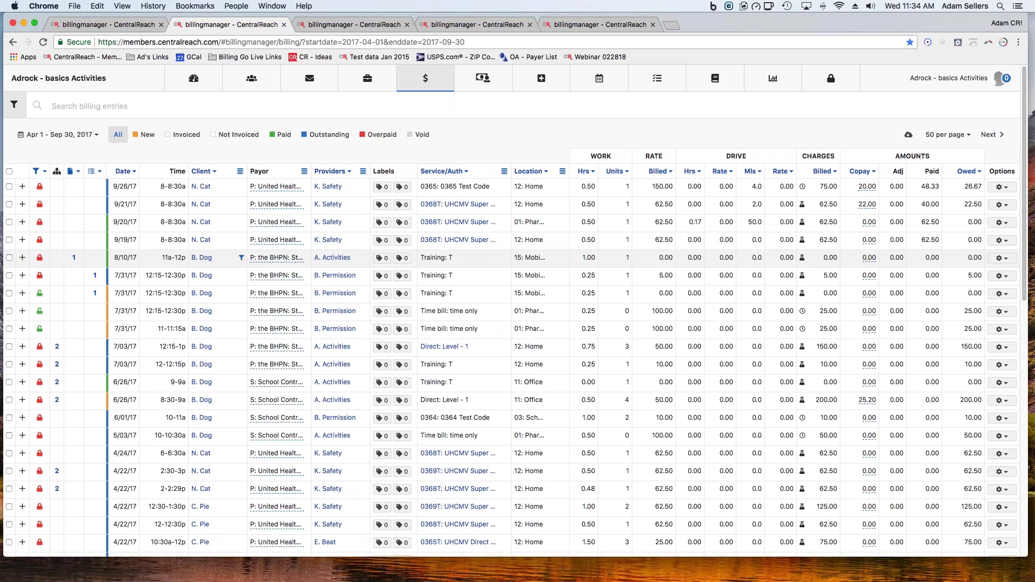
{"action": "double_click", "coordinate": [975, 222]}
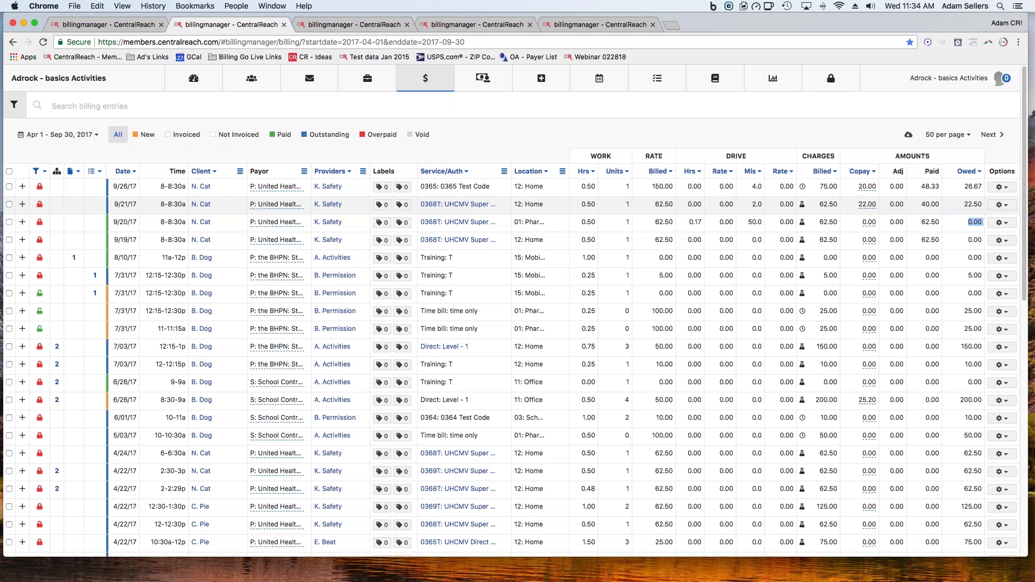
{"action": "left_click", "coordinate": [367, 150]}
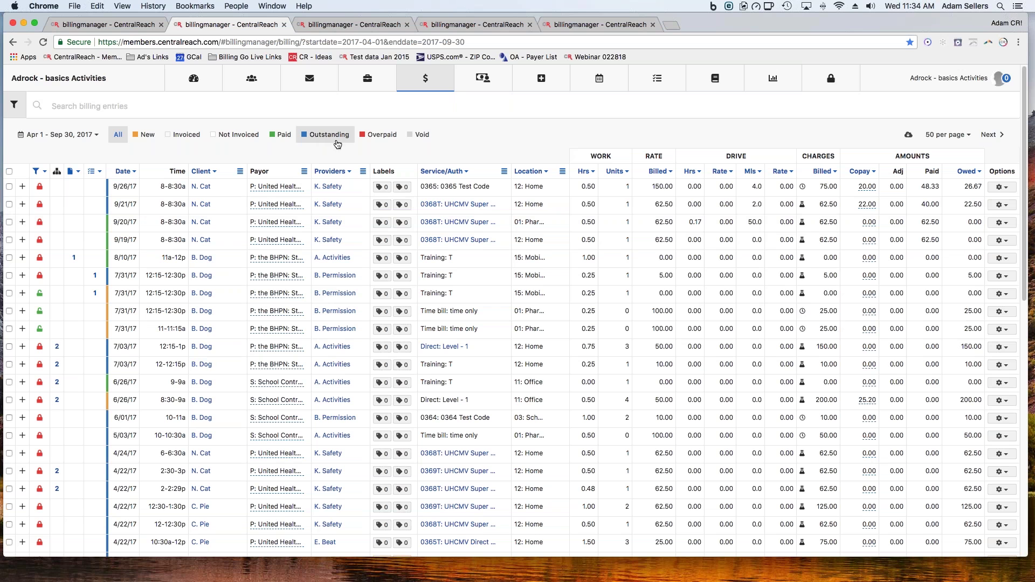
{"action": "left_click_drag", "start_coordinate": [962, 204], "coordinate": [985, 204]}
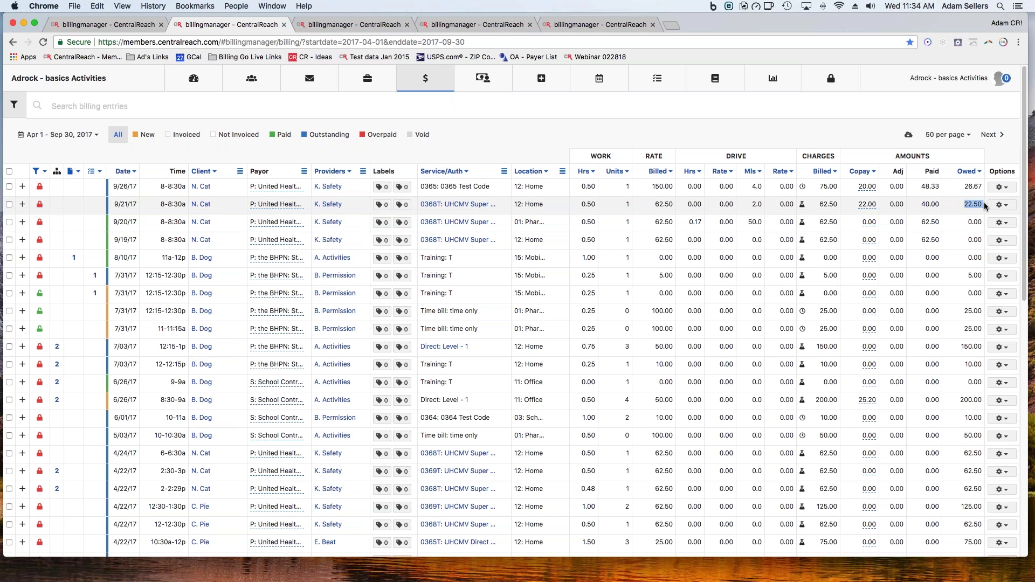
- Review the billing entries with Outstanding status and those with Overpaid status, then remove the status filter
{"action": "left_click", "coordinate": [334, 136]}
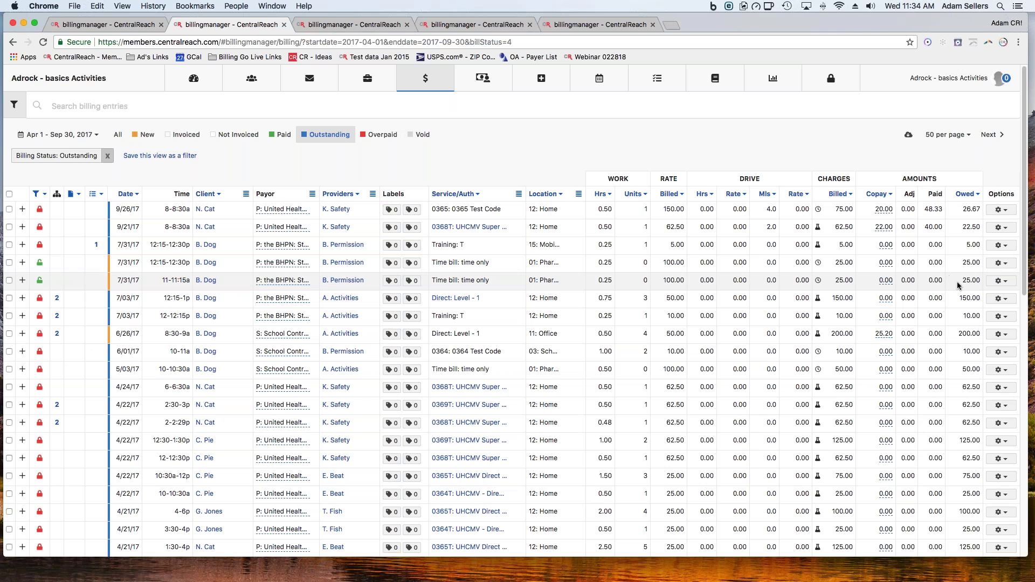
{"action": "double_click", "coordinate": [970, 280]}
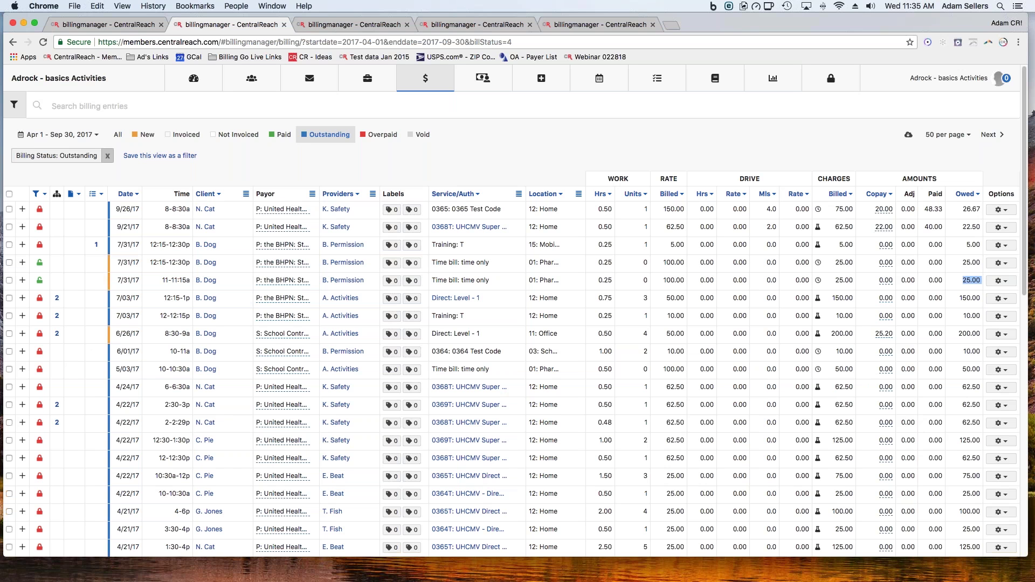
{"action": "left_click", "coordinate": [346, 151]}
{"action": "left_click", "coordinate": [388, 135]}
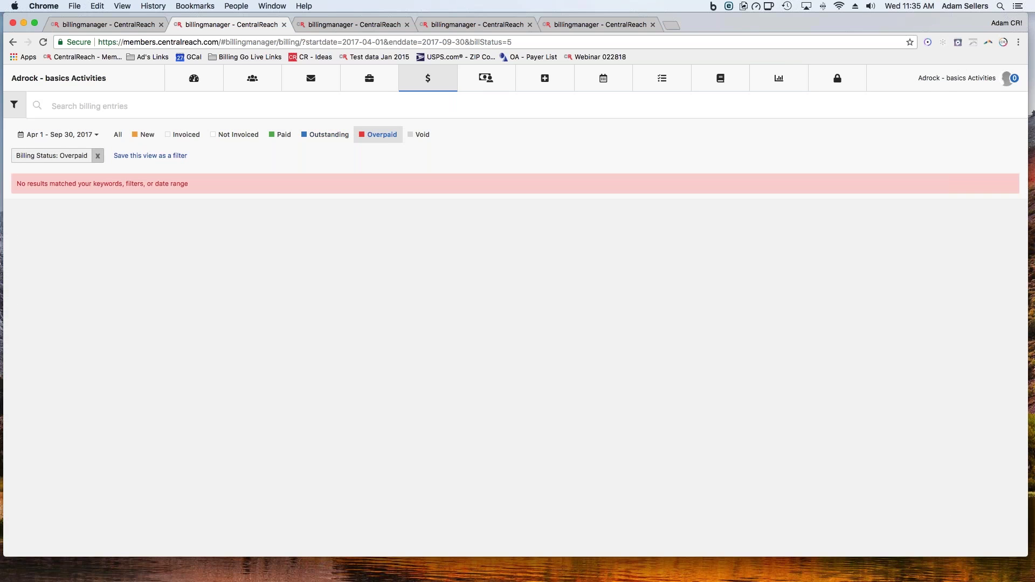
{"action": "left_click", "coordinate": [98, 155]}
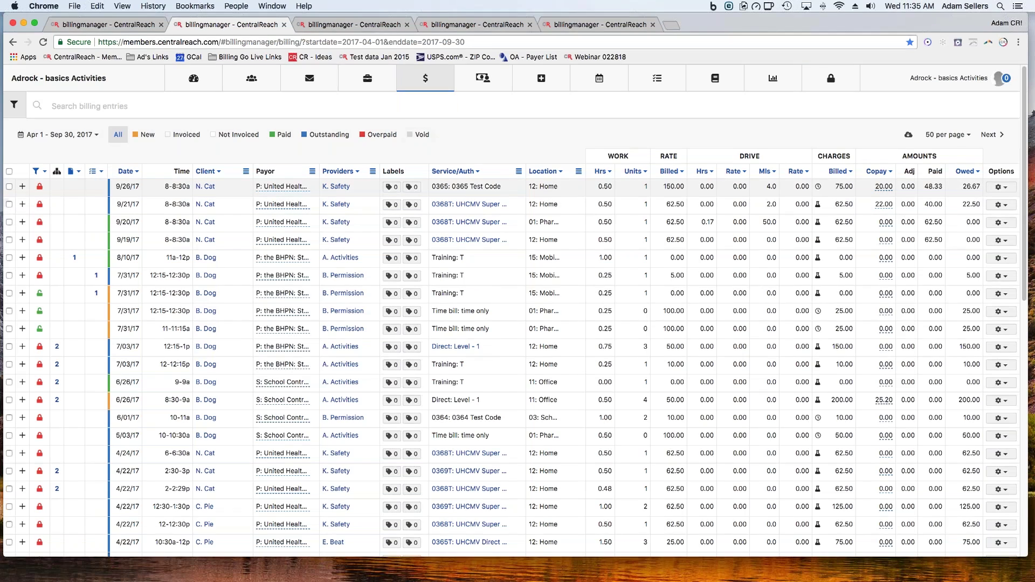
- Preview the 9/26/17 billing entry, review its history and a linked timesheet, and close the extra browser page and preview
{"action": "left_click", "coordinate": [1000, 187]}
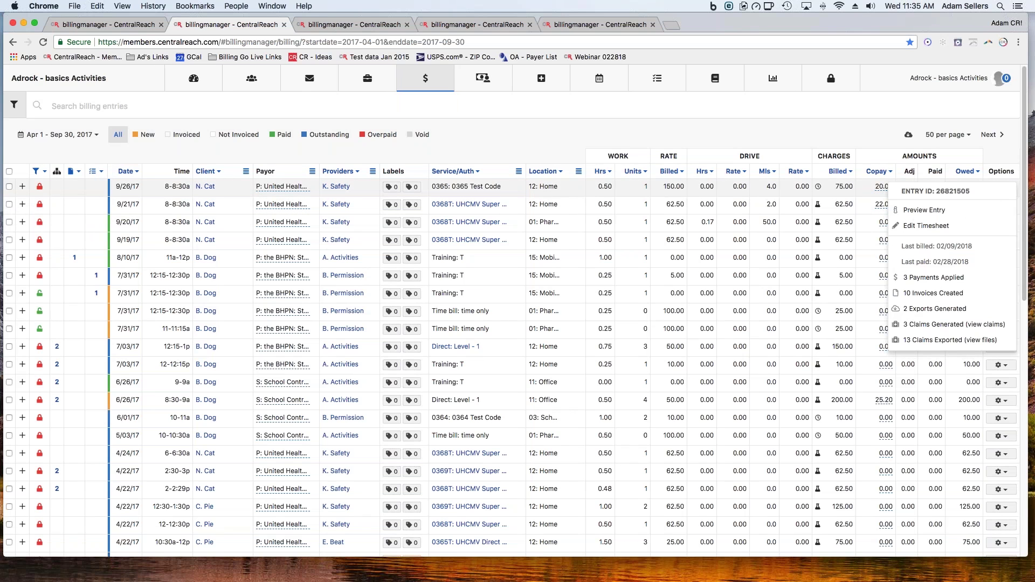
{"action": "left_click", "coordinate": [925, 211]}
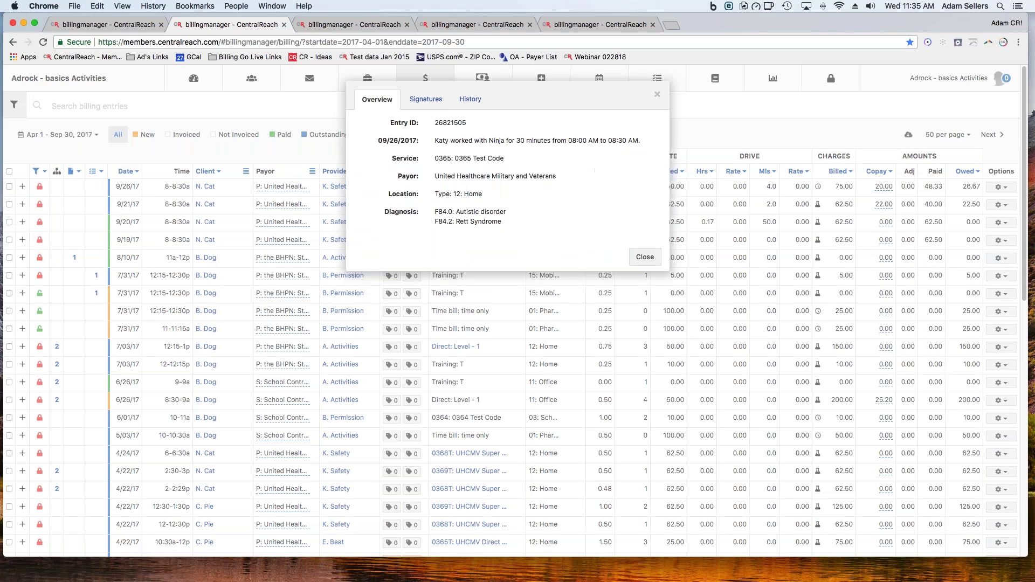
{"action": "left_click", "coordinate": [469, 99]}
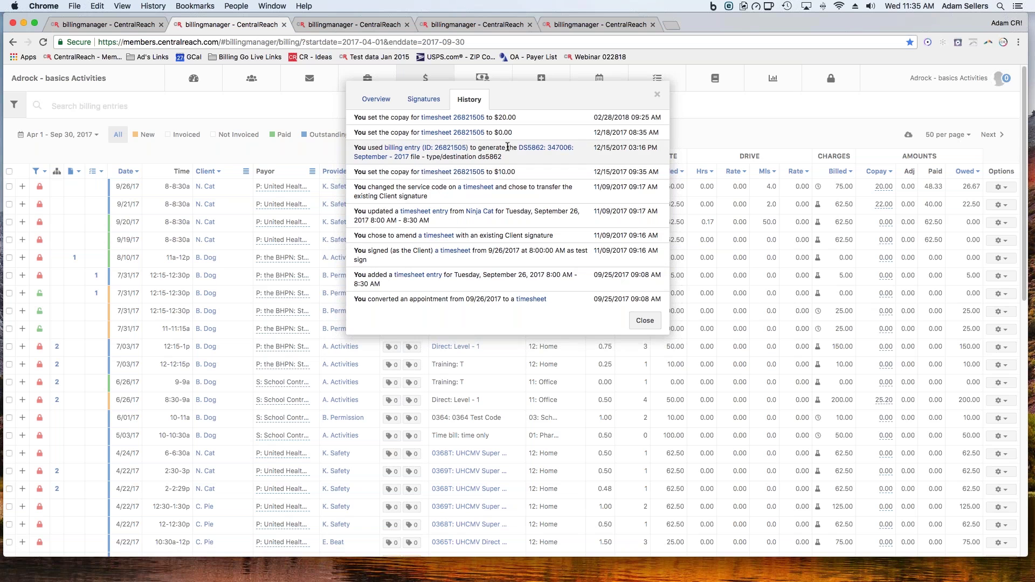
{"action": "left_click", "coordinate": [471, 192]}
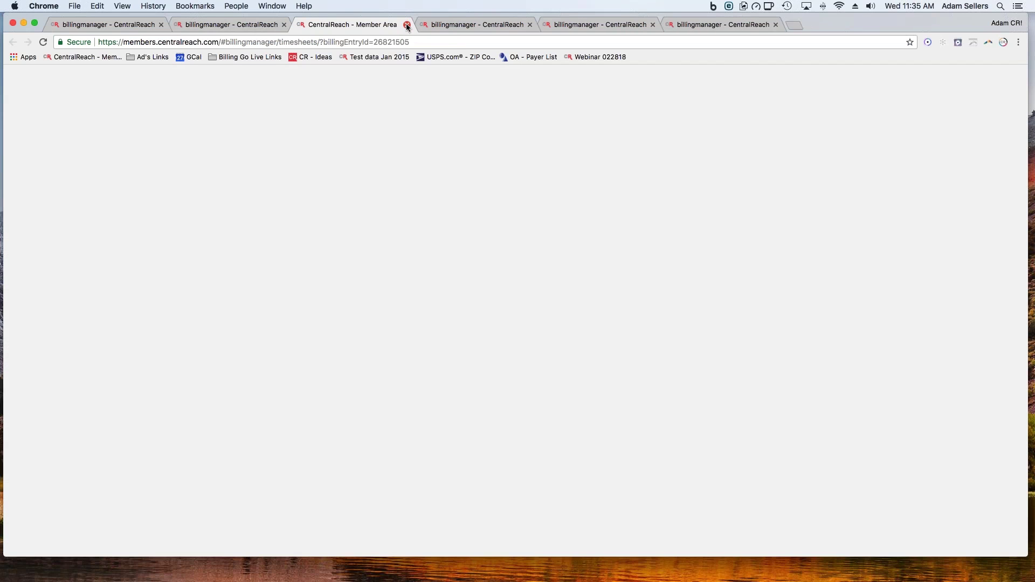
{"action": "left_click", "coordinate": [407, 25]}
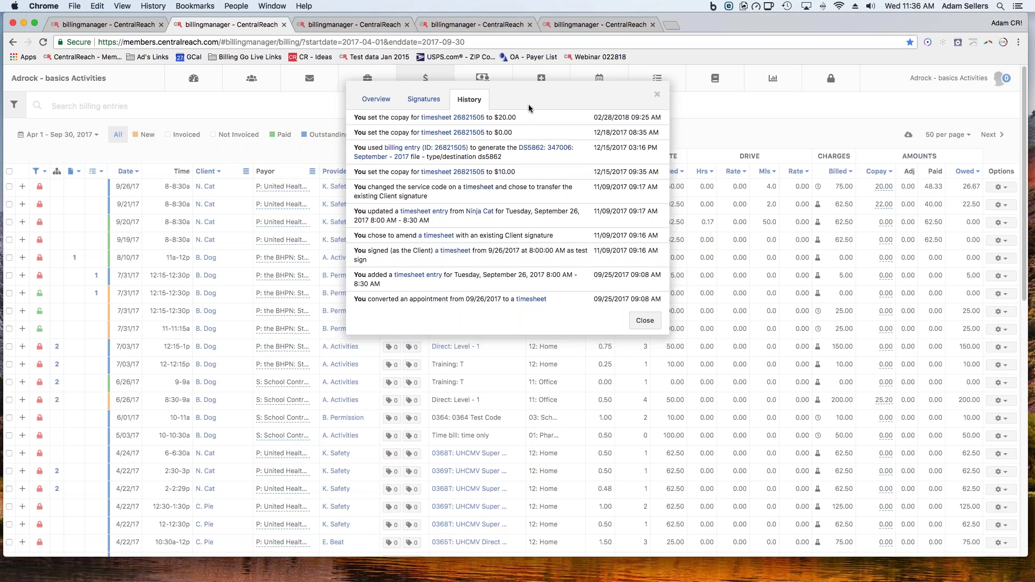
{"action": "left_click", "coordinate": [657, 96]}
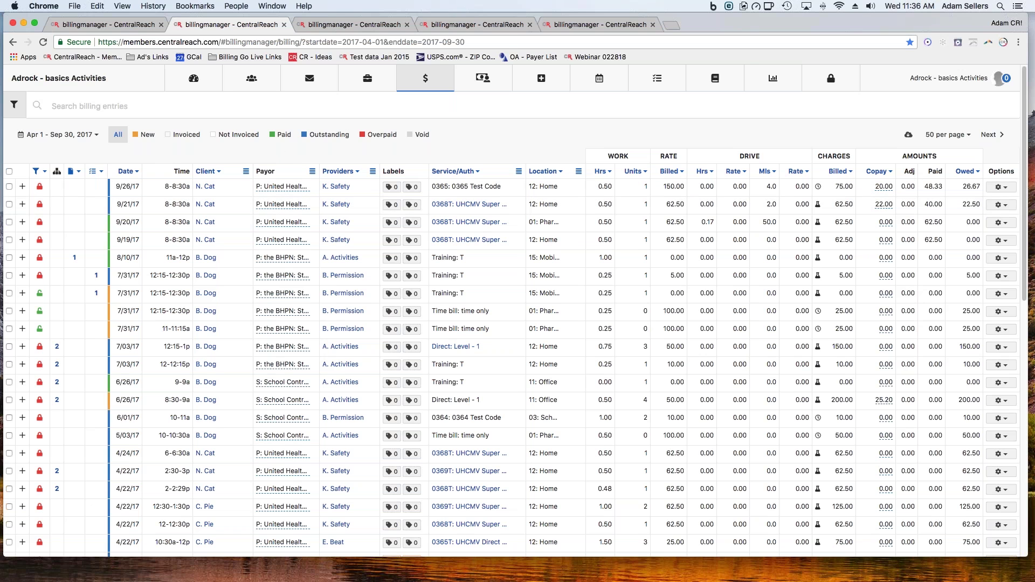
- View the New entries and the first one's options, clear that filter, and view the options of the 9/21/17 entry
{"action": "left_click", "coordinate": [144, 136]}
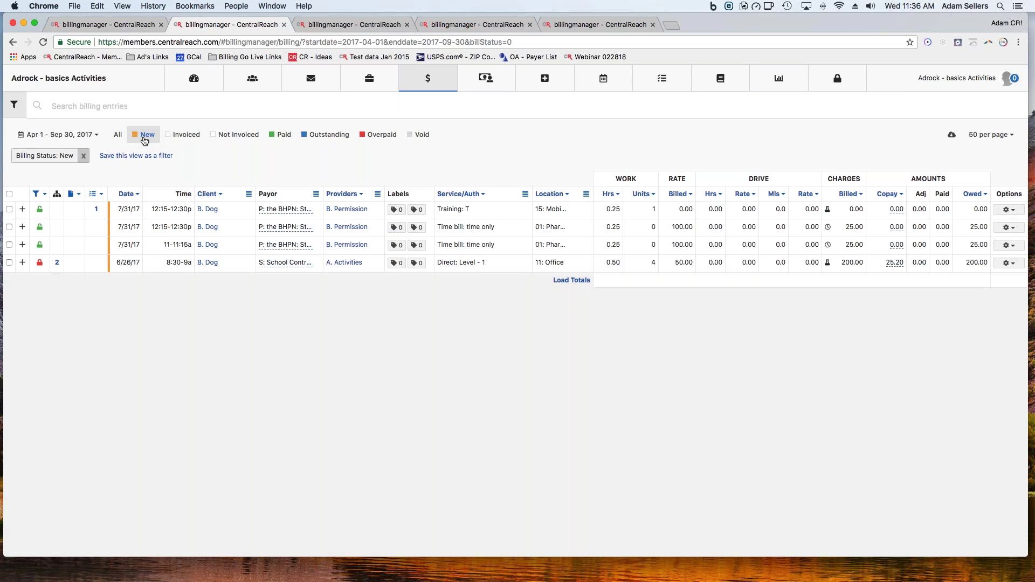
{"action": "left_click", "coordinate": [1008, 209]}
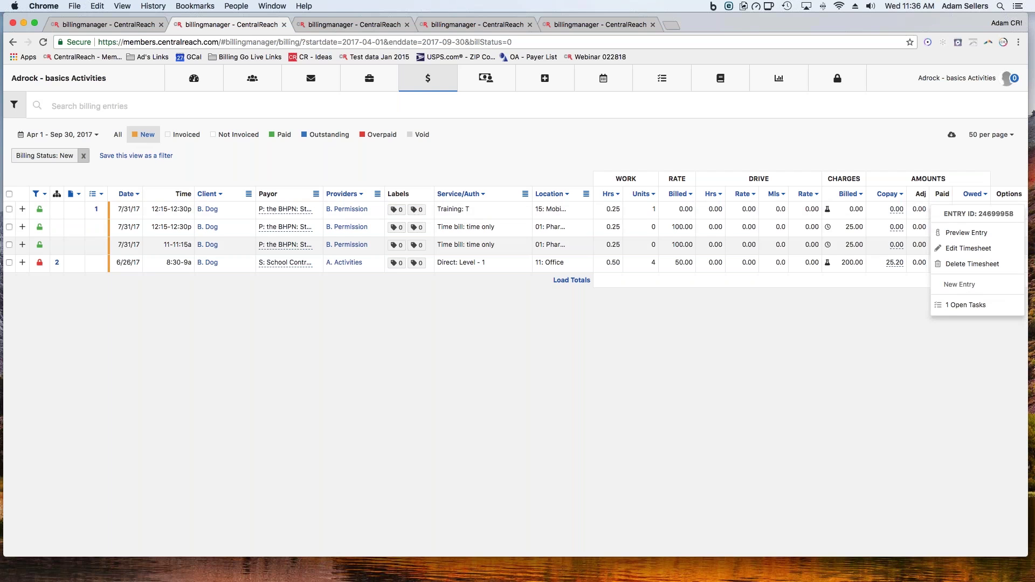
{"action": "left_click", "coordinate": [83, 157]}
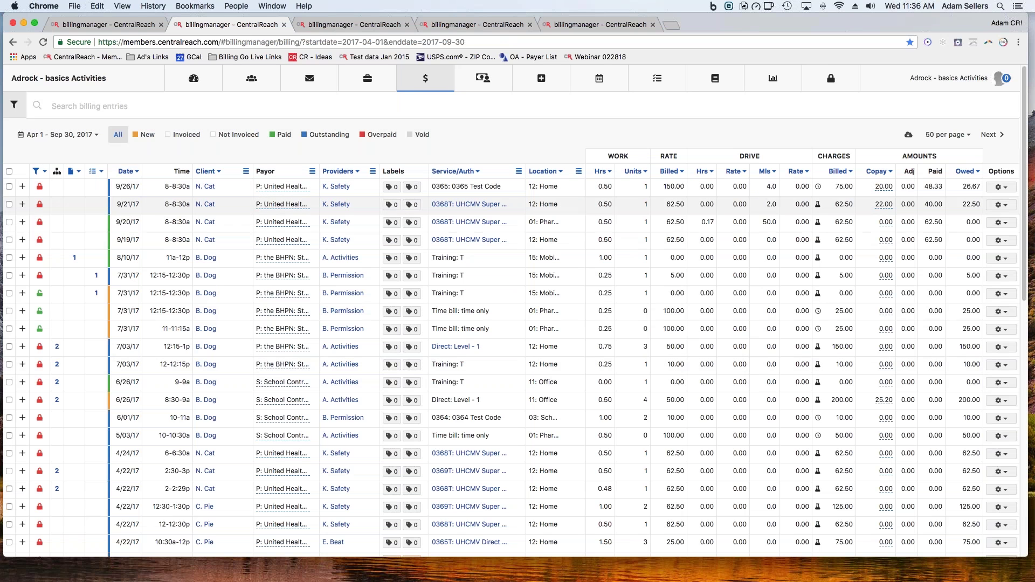
{"action": "left_click", "coordinate": [1001, 205]}
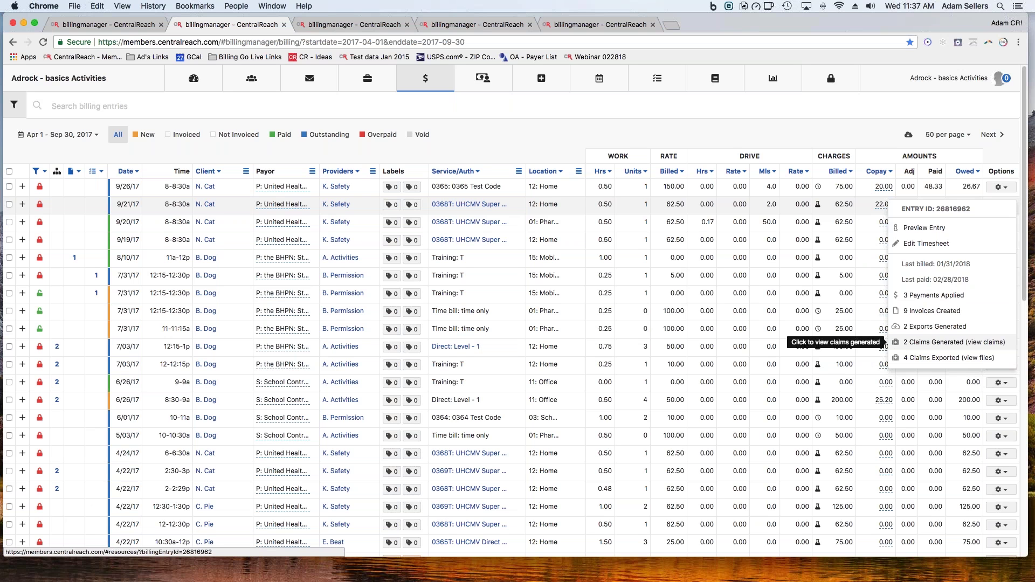
{"action": "left_click", "coordinate": [483, 140]}
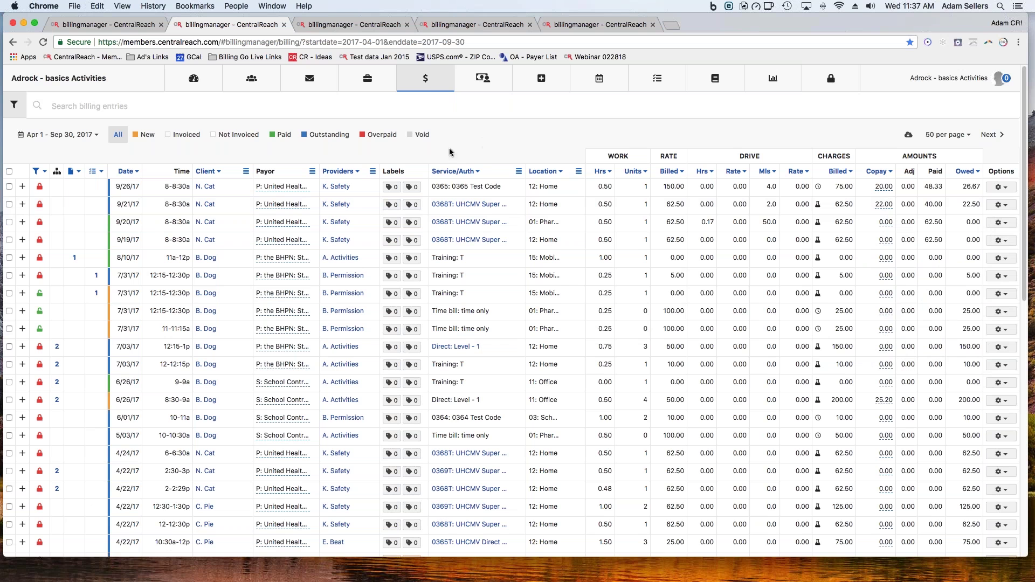
- Show the sidebar filters, expand the Status group, and view the Entry Status choices without applying any
{"action": "left_click", "coordinate": [14, 105]}
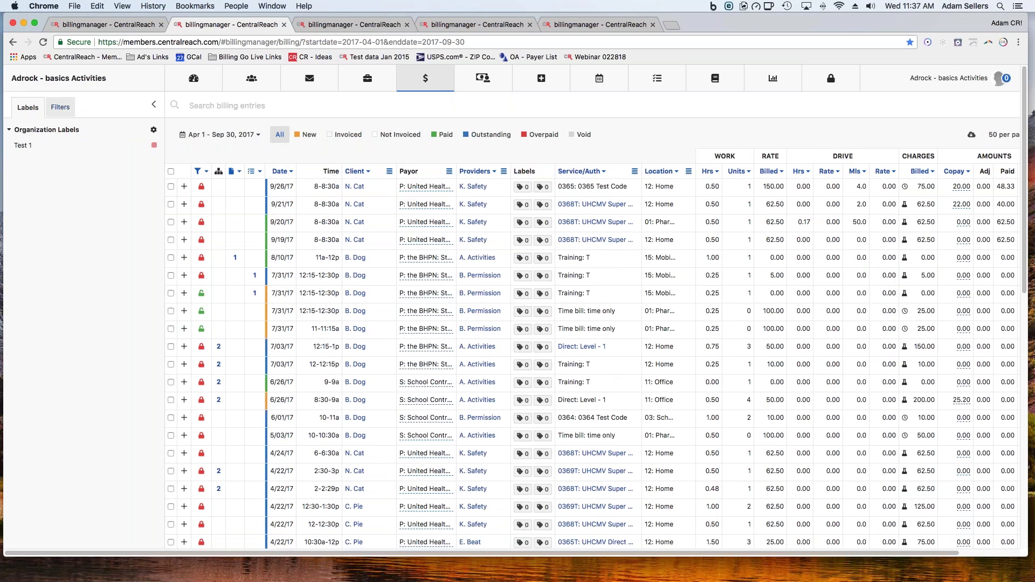
{"action": "left_click", "coordinate": [55, 111]}
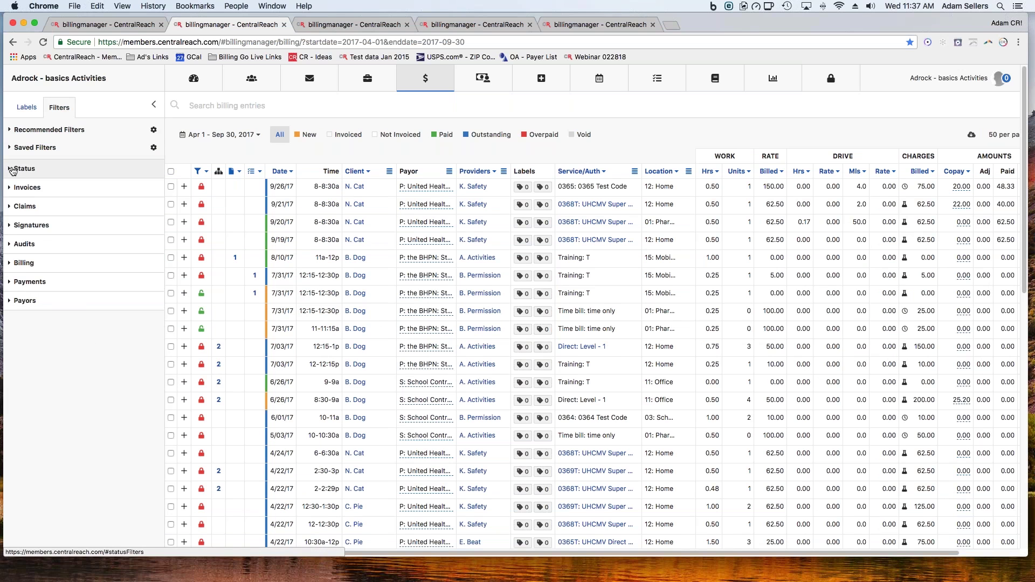
{"action": "left_click", "coordinate": [12, 169]}
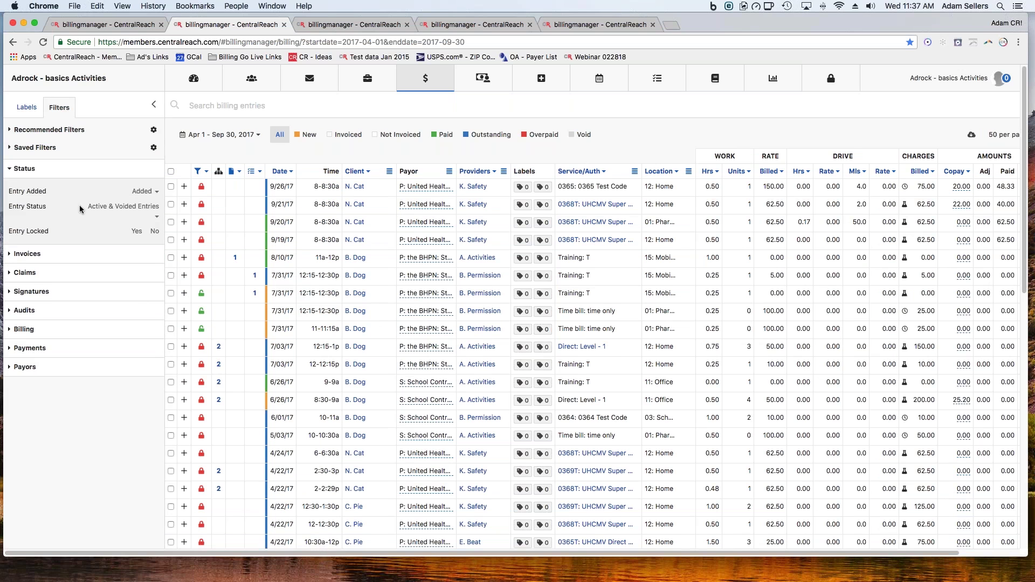
{"action": "left_click", "coordinate": [80, 206]}
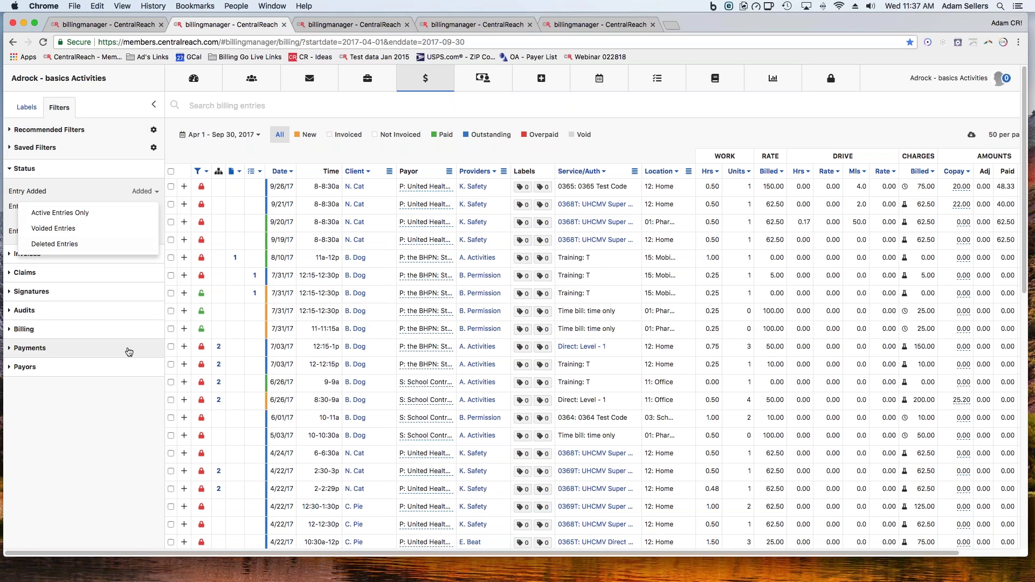
{"action": "left_click", "coordinate": [127, 442]}
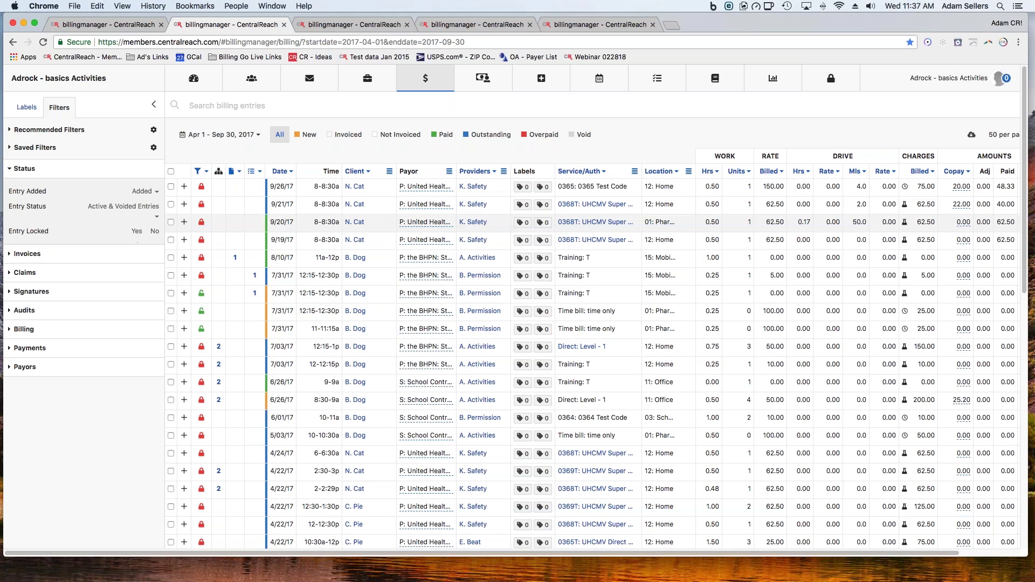
{"action": "left_click", "coordinate": [203, 172]}
{"action": "left_click", "coordinate": [195, 155]}
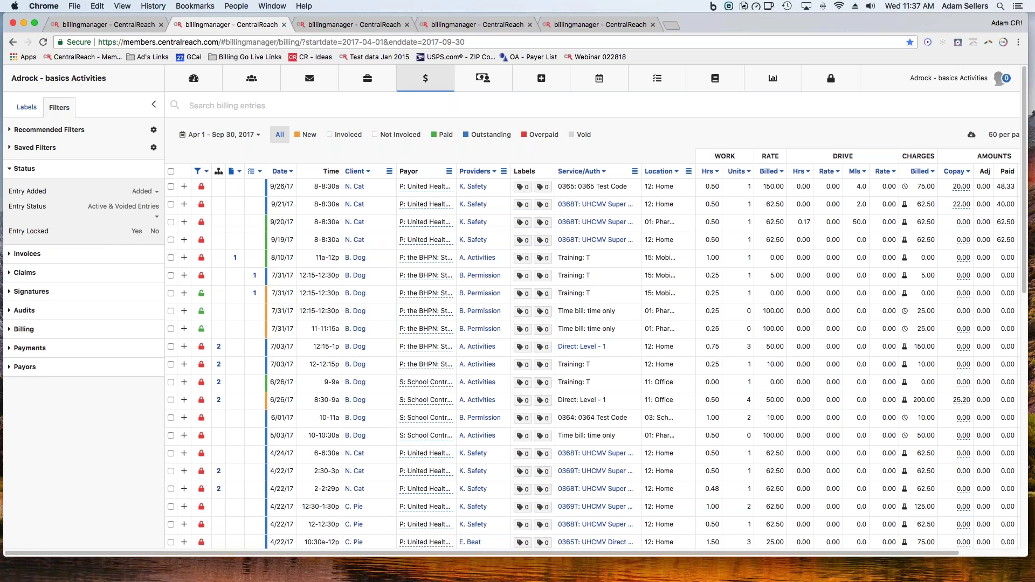
- Filter the billing entries to those without a claim and with United Healthcare insurance, and view the listed entry's options
{"action": "left_click", "coordinate": [27, 253]}
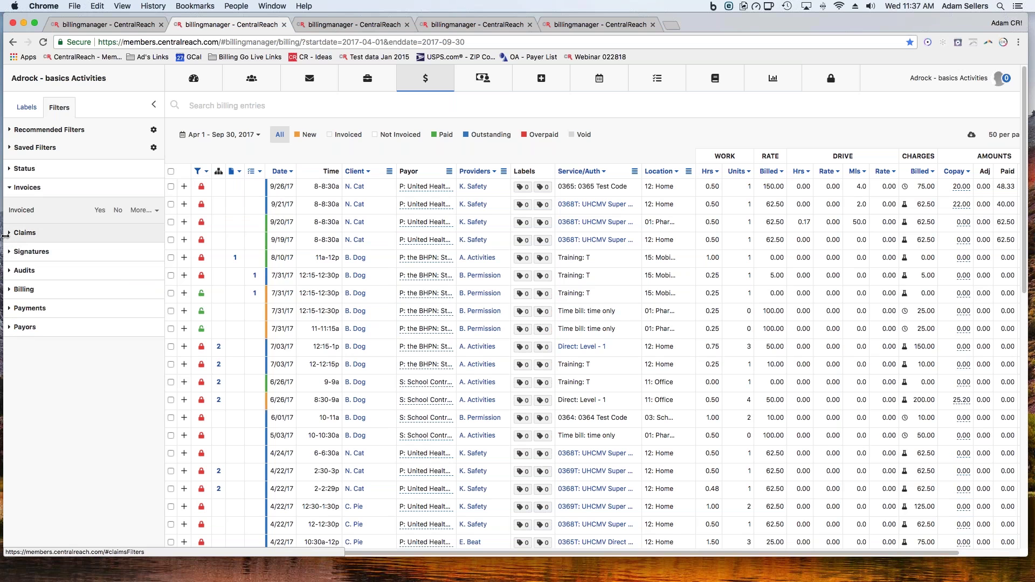
{"action": "left_click", "coordinate": [6, 233]}
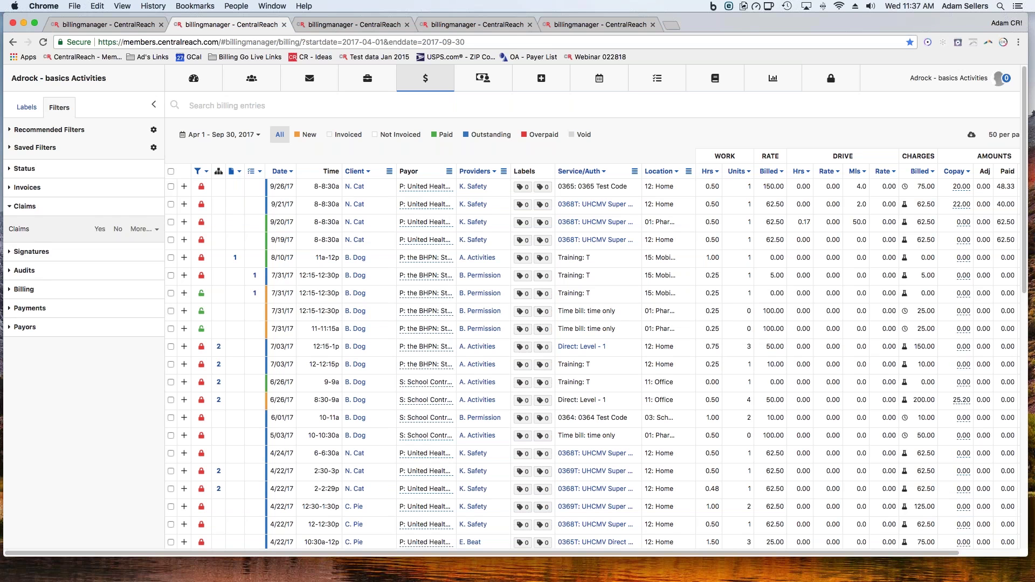
{"action": "left_click", "coordinate": [117, 229]}
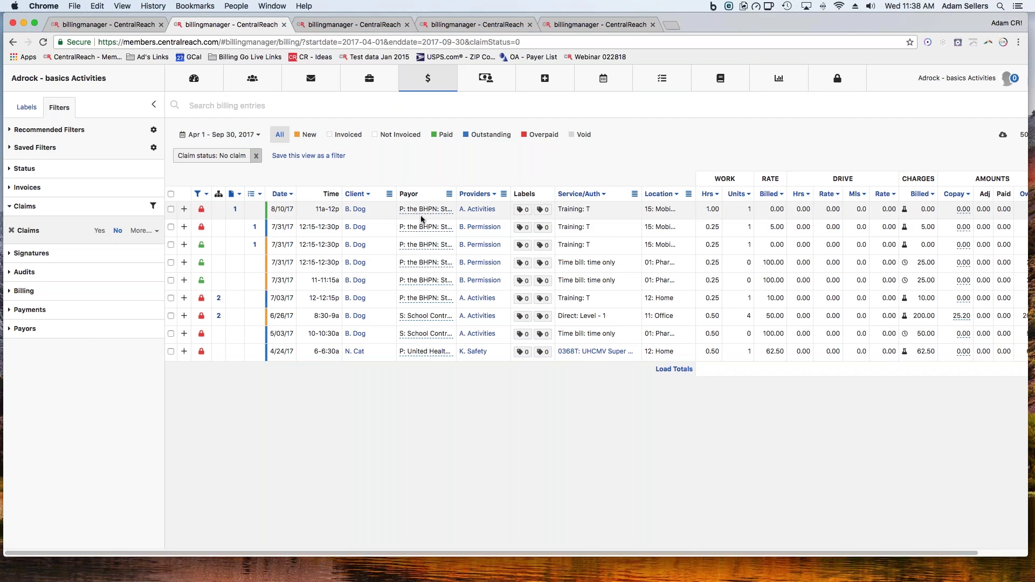
{"action": "left_click", "coordinate": [449, 194]}
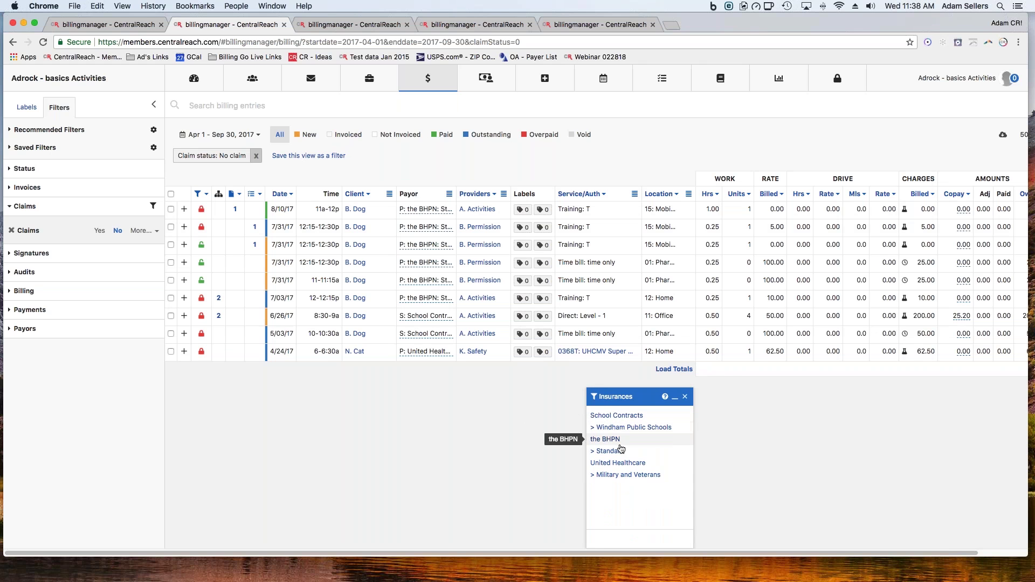
{"action": "left_click", "coordinate": [616, 462]}
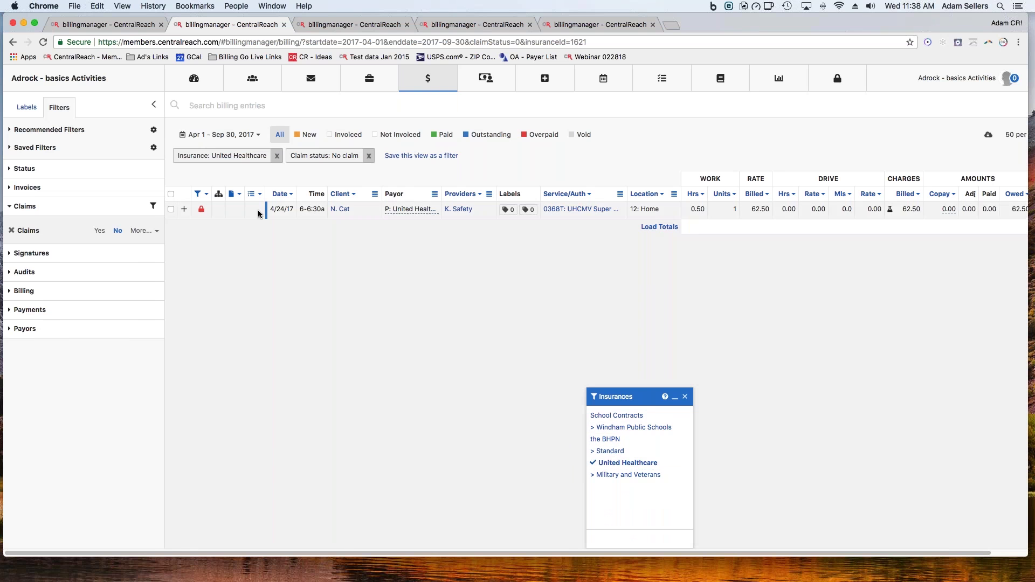
{"action": "scroll", "coordinate": [943, 214], "scroll_direction": "right", "scroll_amount": 2}
{"action": "left_click", "coordinate": [1012, 209]}
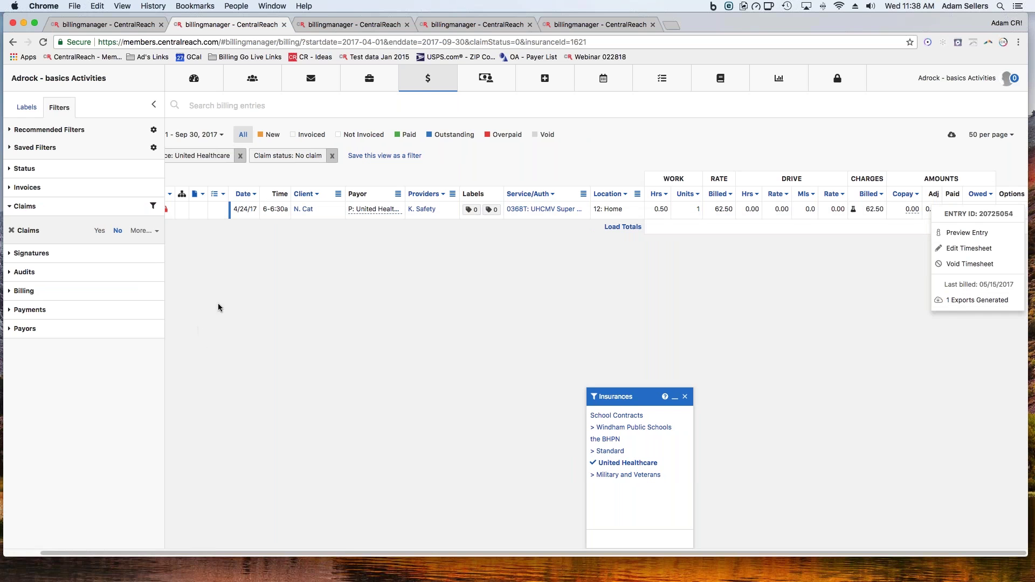
- Expand the Audits filter group and remove the insurance and claim status filters from the billing entries
{"action": "left_click", "coordinate": [15, 272]}
{"action": "left_click", "coordinate": [240, 157]}
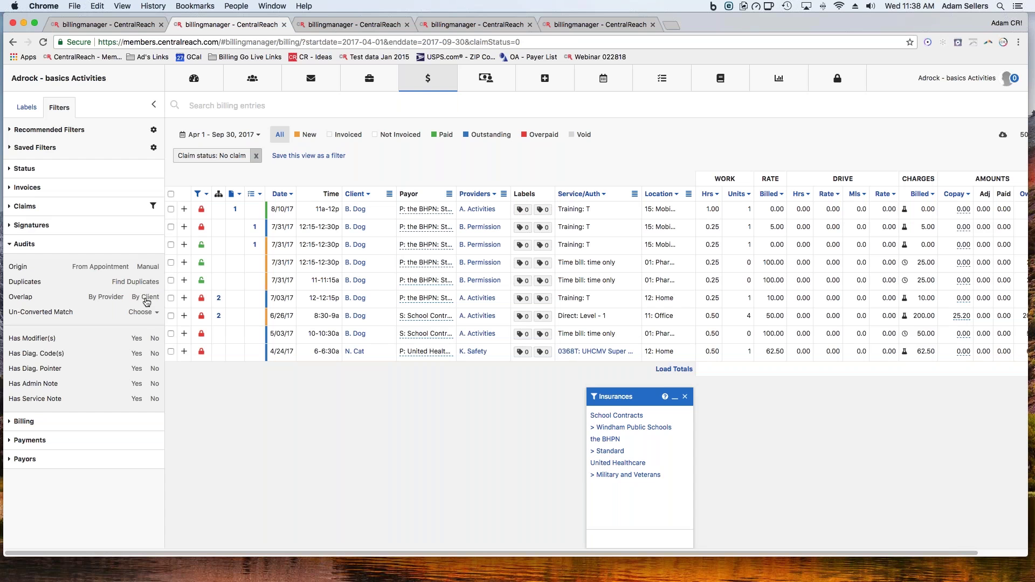
{"action": "left_click", "coordinate": [255, 155]}
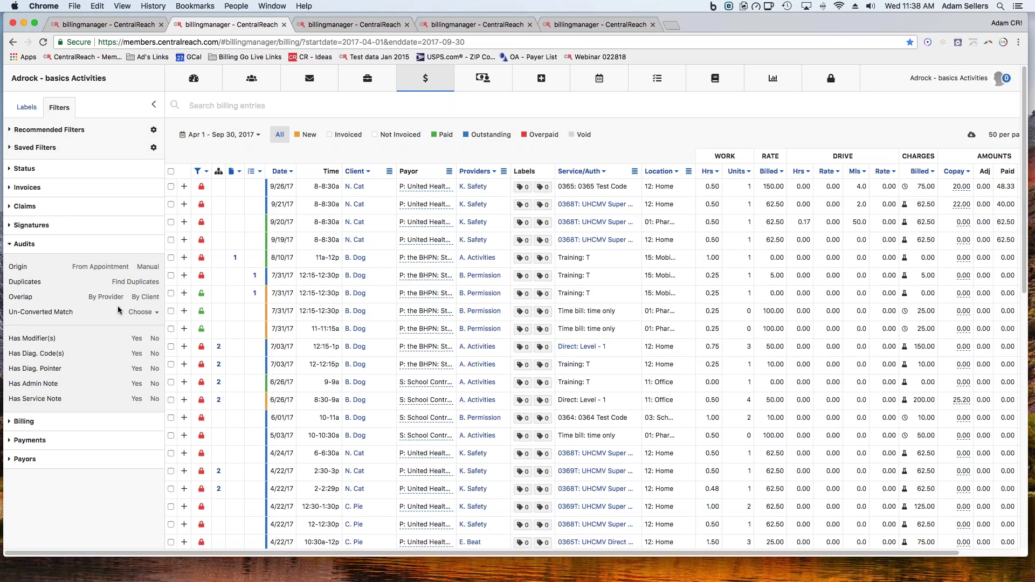
- View the entries for the Client / Day un-converted match, both included and excluded, and remove that filter
{"action": "left_click", "coordinate": [156, 313]}
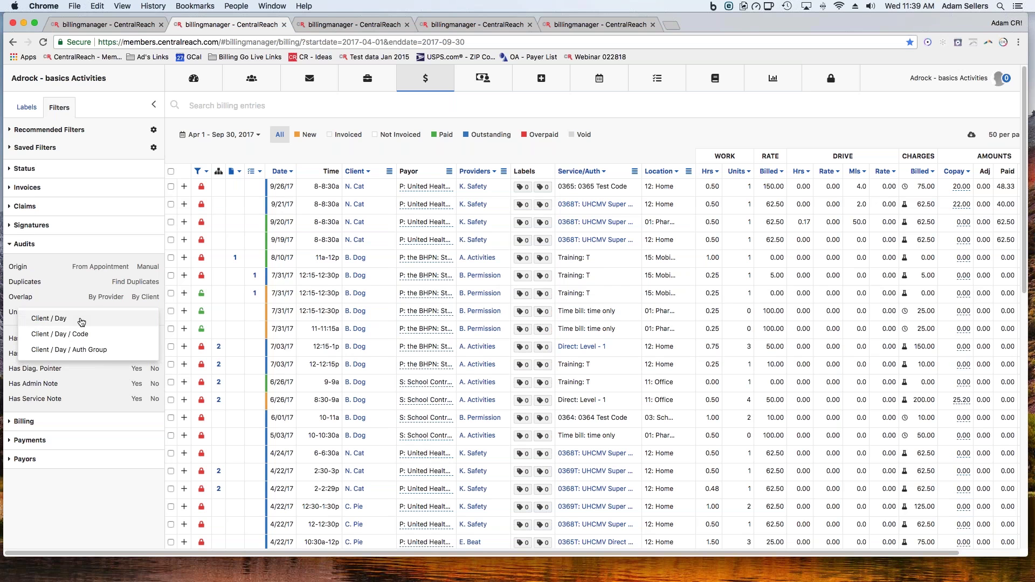
{"action": "left_click", "coordinate": [64, 319]}
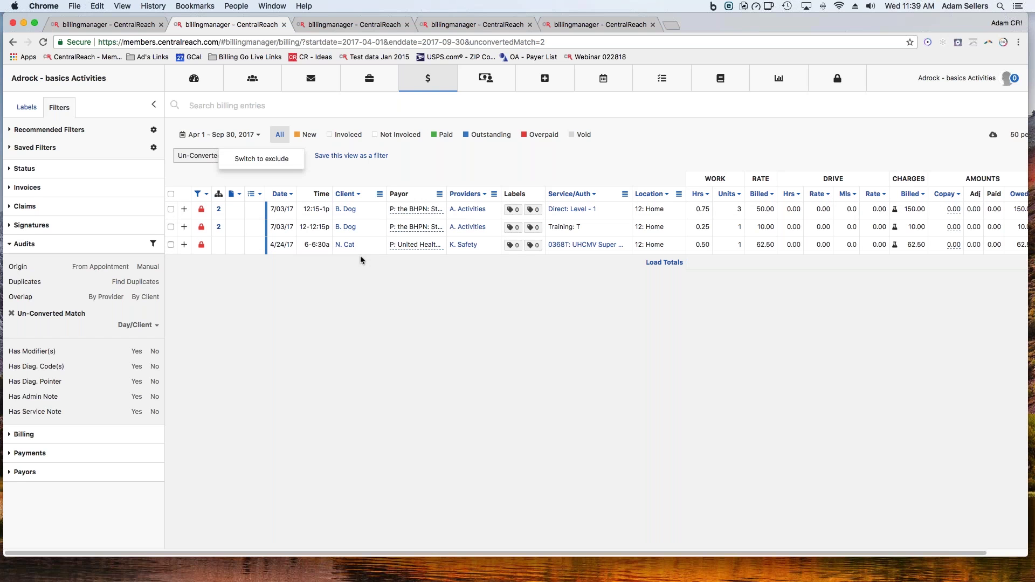
{"action": "left_click", "coordinate": [264, 160]}
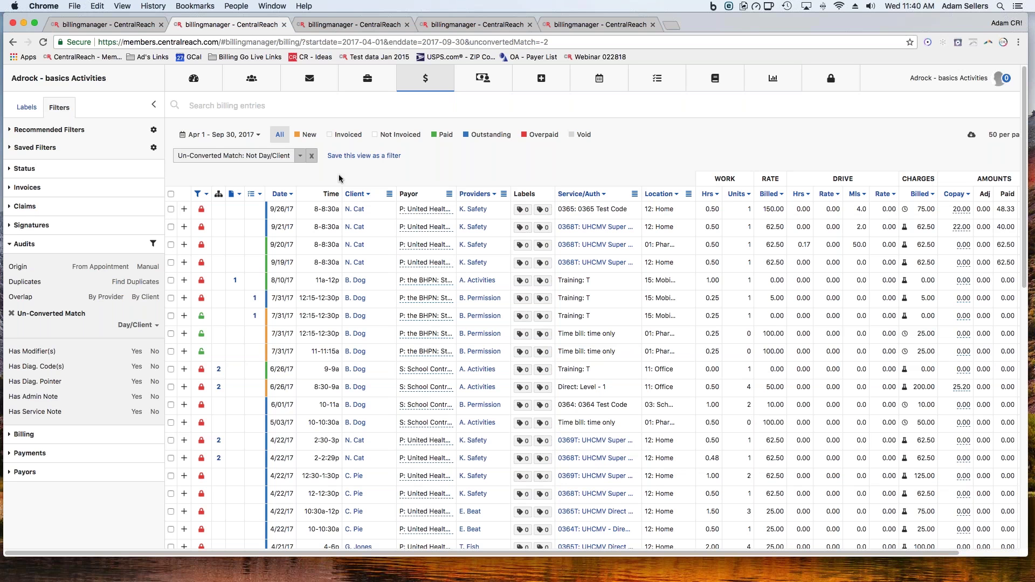
{"action": "left_click", "coordinate": [311, 156]}
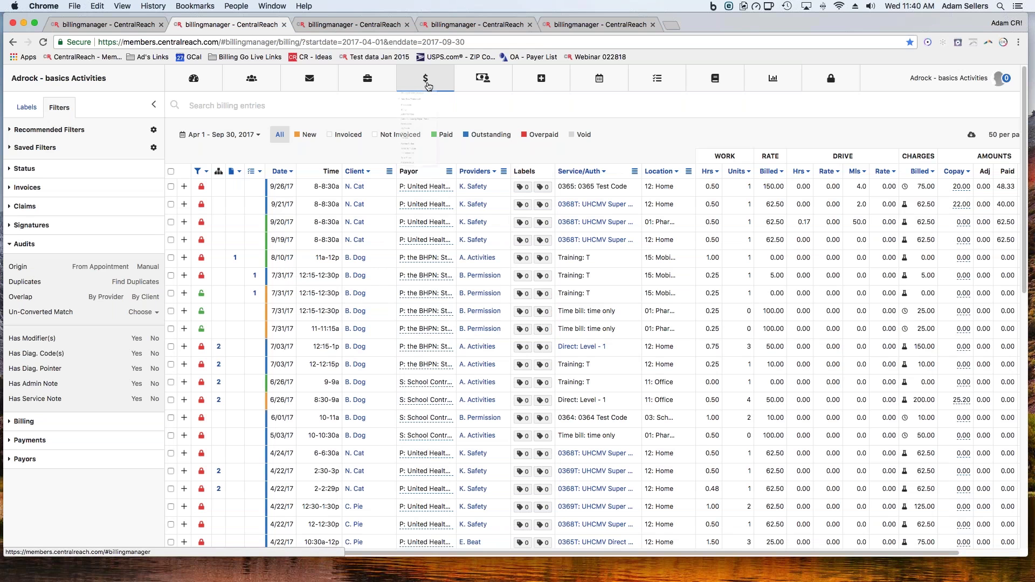
- Go to the authorizations and list them for All Time without the Valid filter
{"action": "mouse_move", "coordinate": [428, 87]}
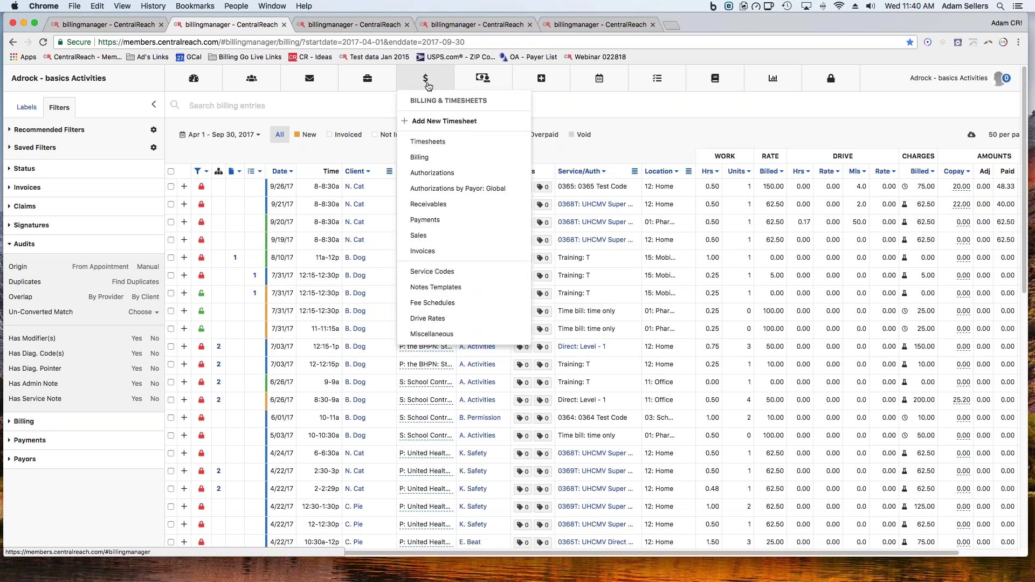
{"action": "left_click", "coordinate": [462, 180]}
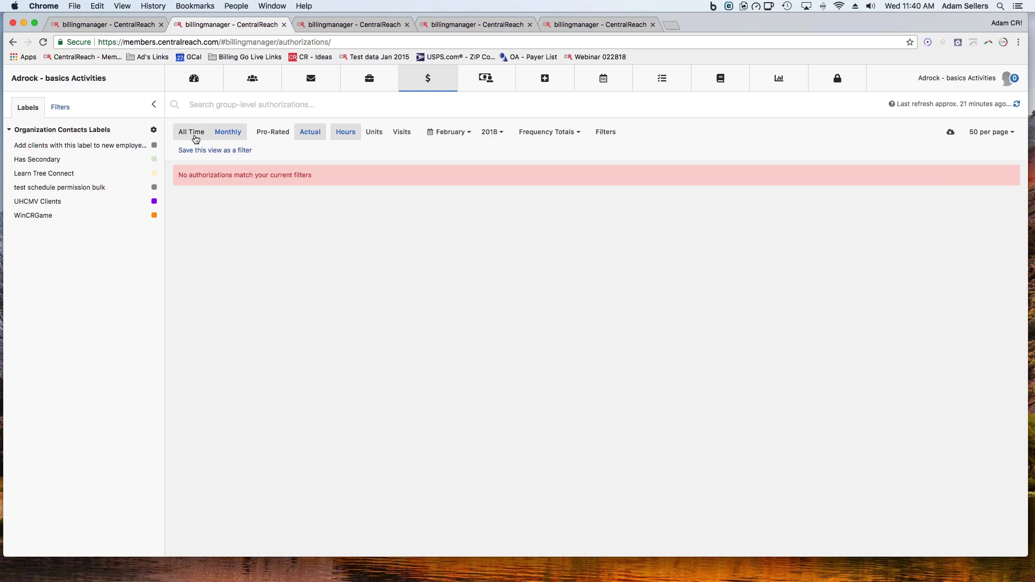
{"action": "left_click", "coordinate": [453, 132]}
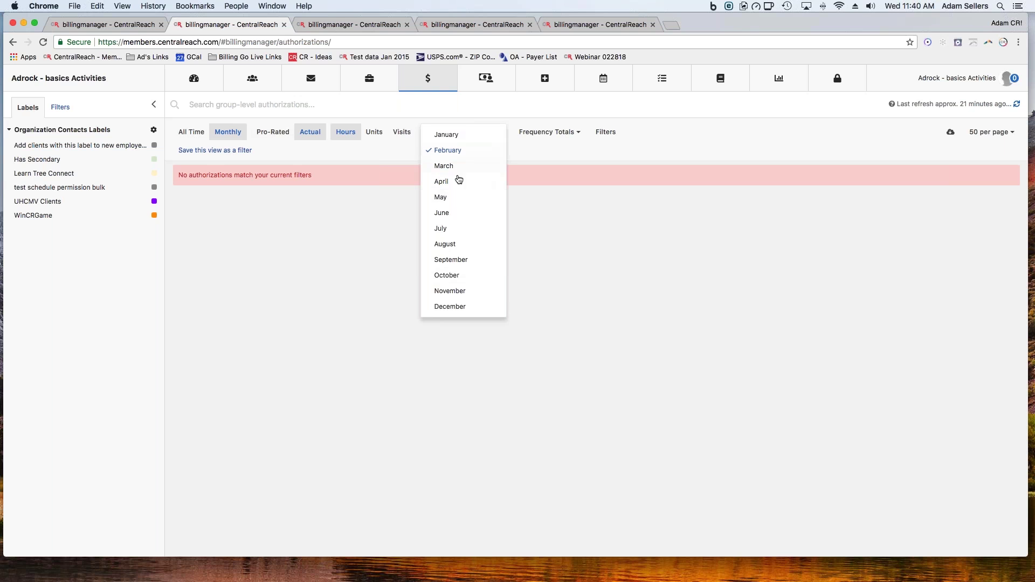
{"action": "left_click", "coordinate": [534, 212]}
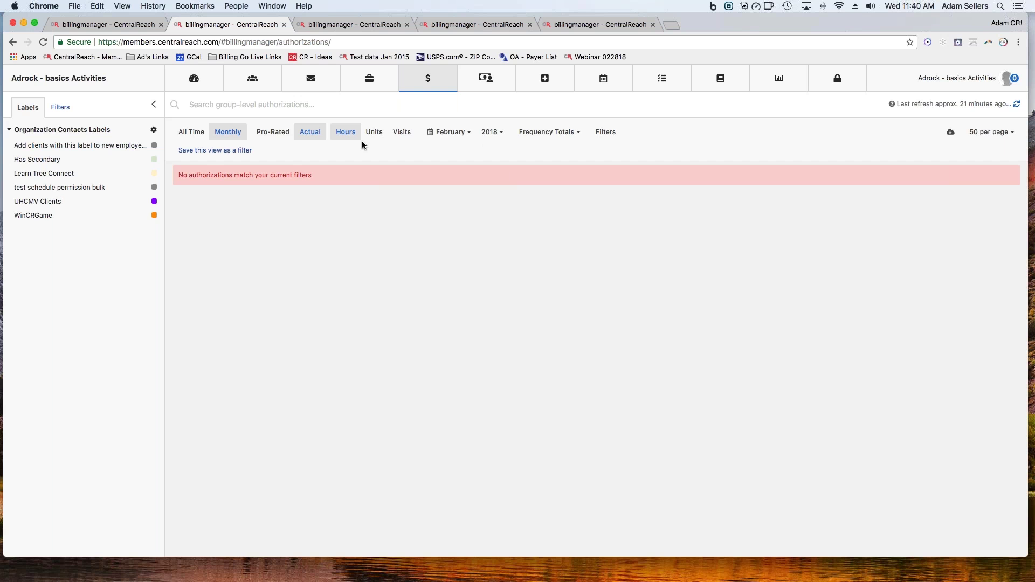
{"action": "left_click", "coordinate": [191, 132]}
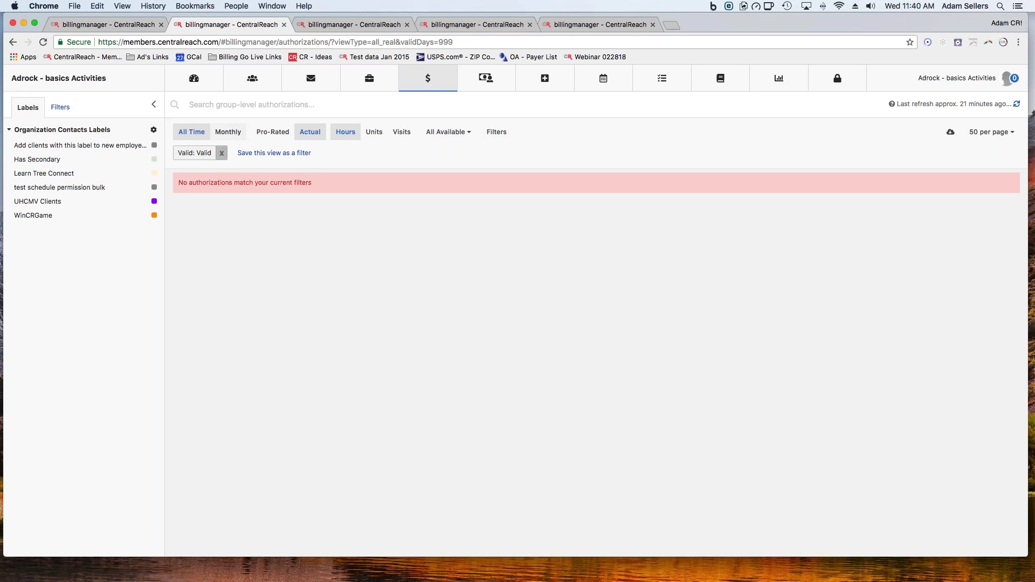
{"action": "left_click", "coordinate": [219, 155]}
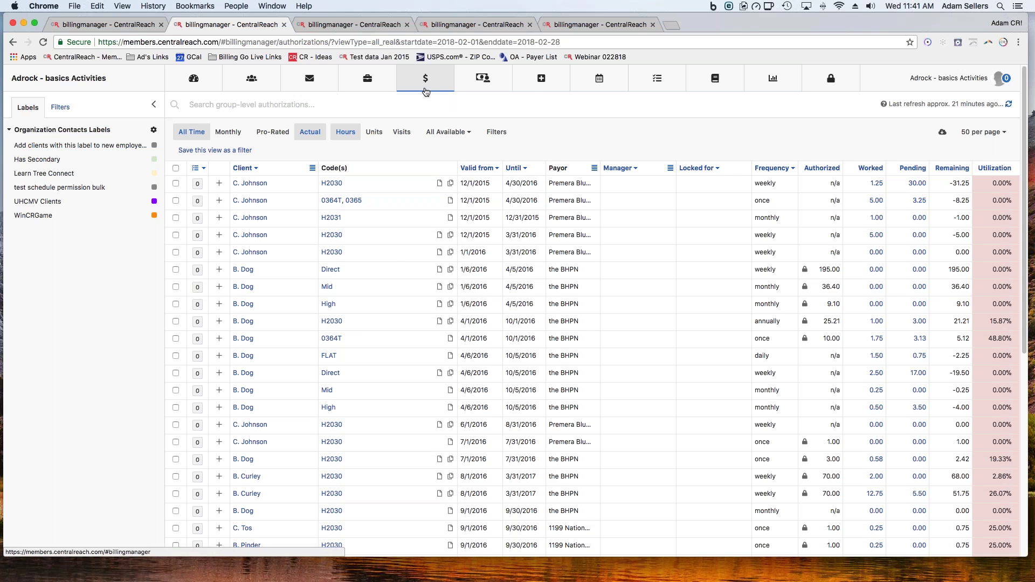
- View the billing and timesheets pages on offer, then examine the all-time authorizations, including their frequencies and hours
{"action": "mouse_move", "coordinate": [426, 89]}
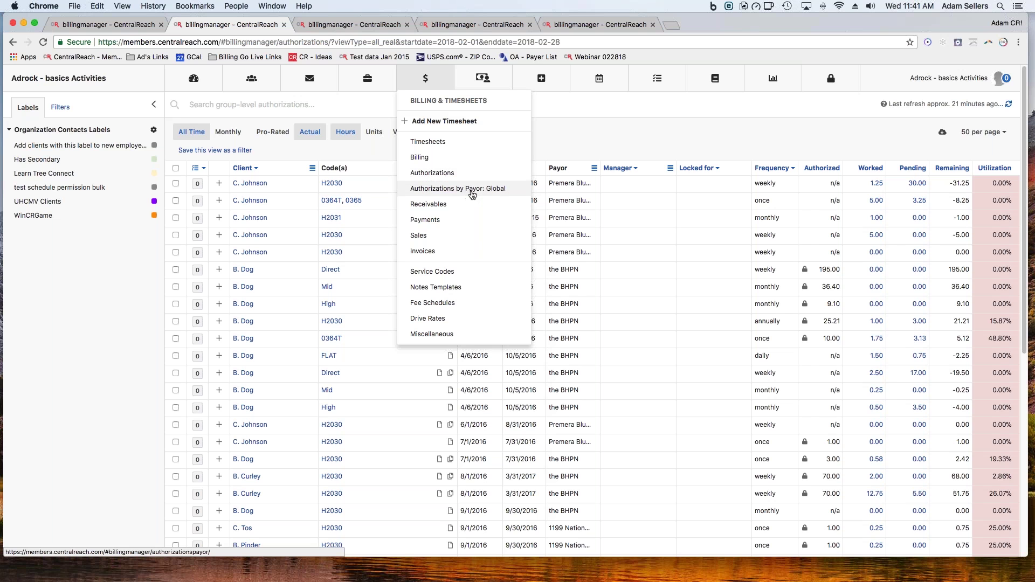
{"action": "left_click", "coordinate": [571, 135]}
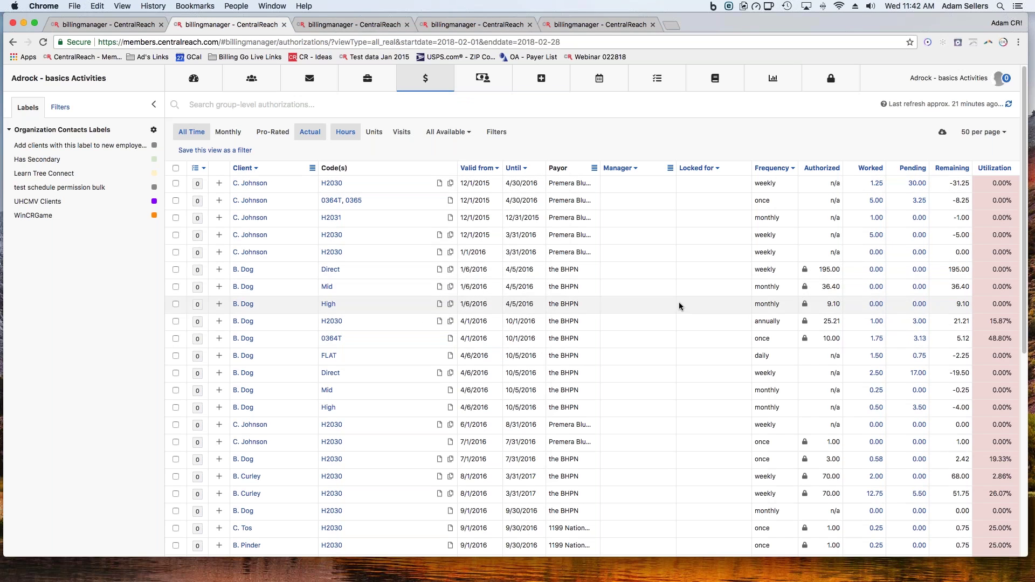
{"action": "scroll", "coordinate": [678, 302], "scroll_direction": "down", "scroll_amount": 4}
{"action": "scroll", "coordinate": [678, 302], "scroll_direction": "down", "scroll_amount": 2}
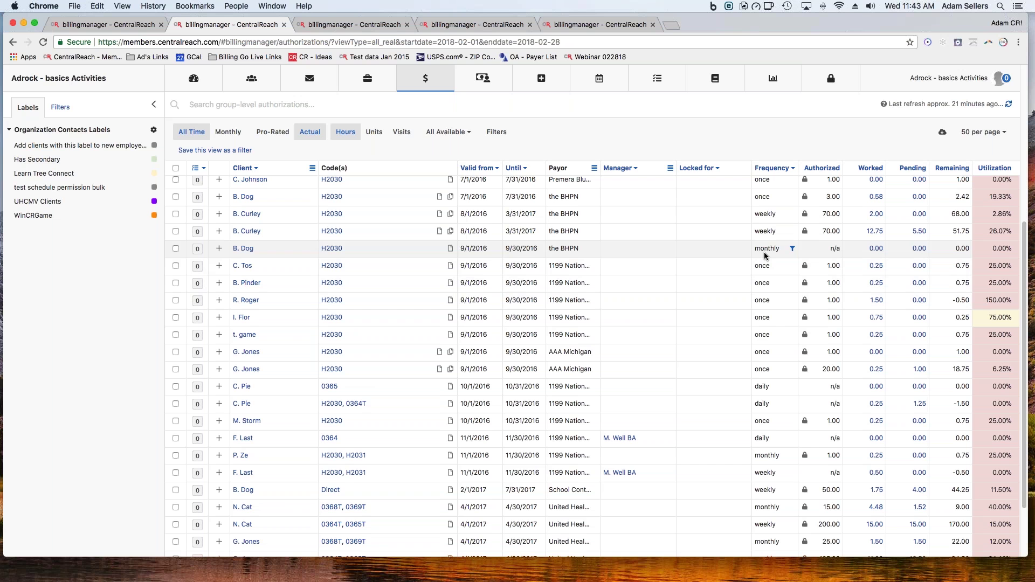
- Show the authorizations in the monthly, pro-rated view for September 2017
{"action": "left_click", "coordinate": [223, 135]}
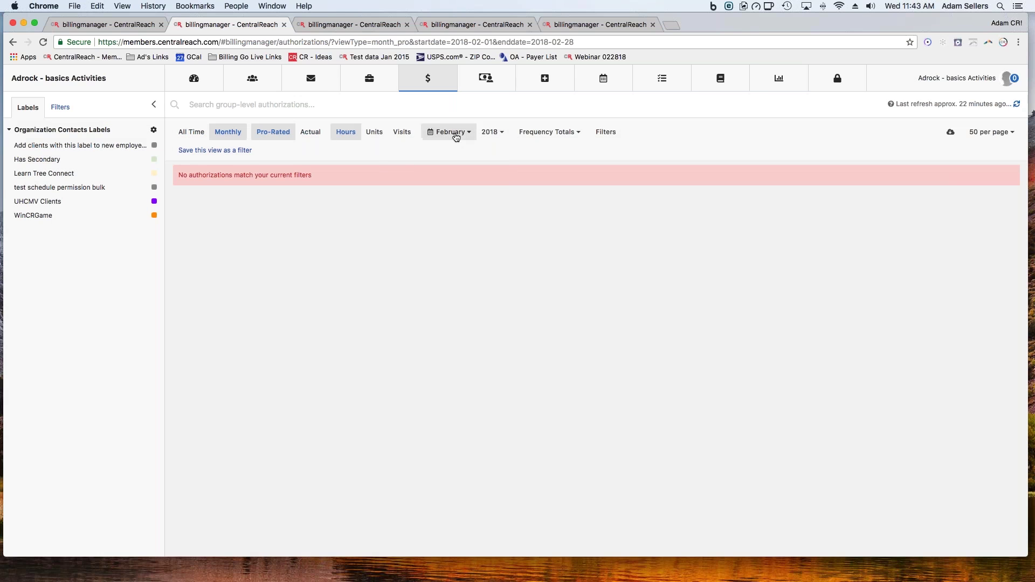
{"action": "left_click", "coordinate": [453, 132]}
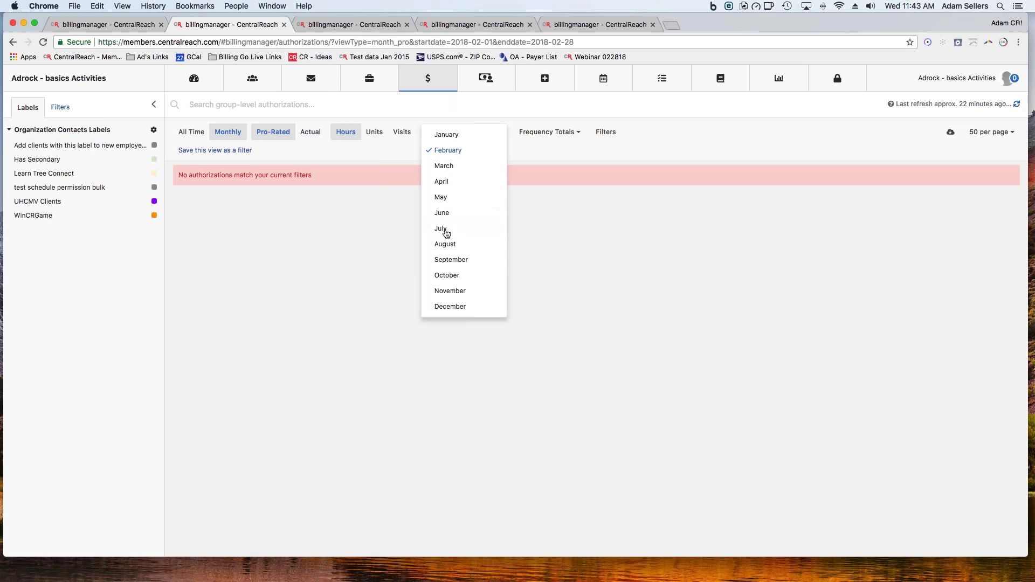
{"action": "left_click", "coordinate": [441, 261]}
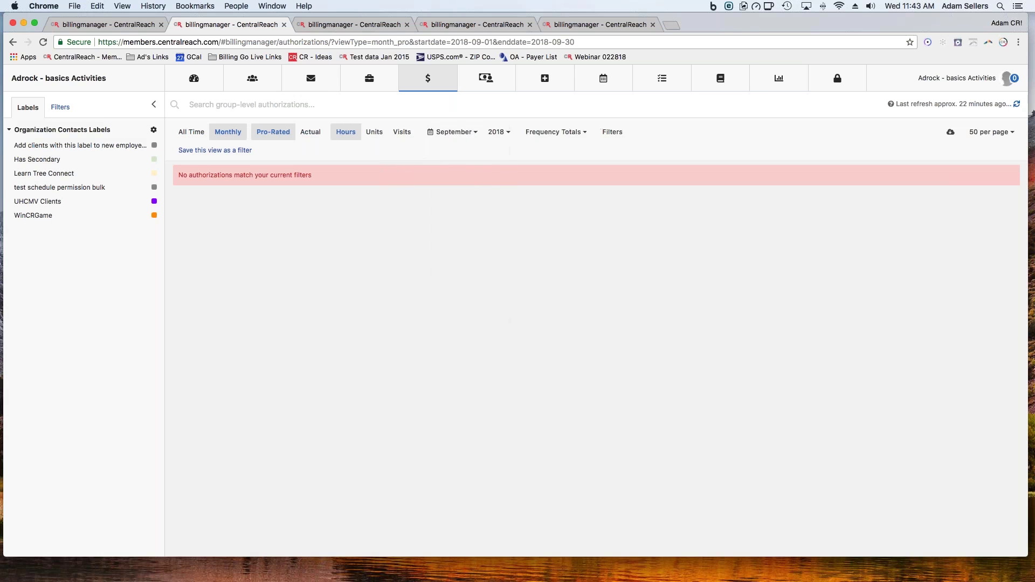
{"action": "left_click", "coordinate": [497, 132]}
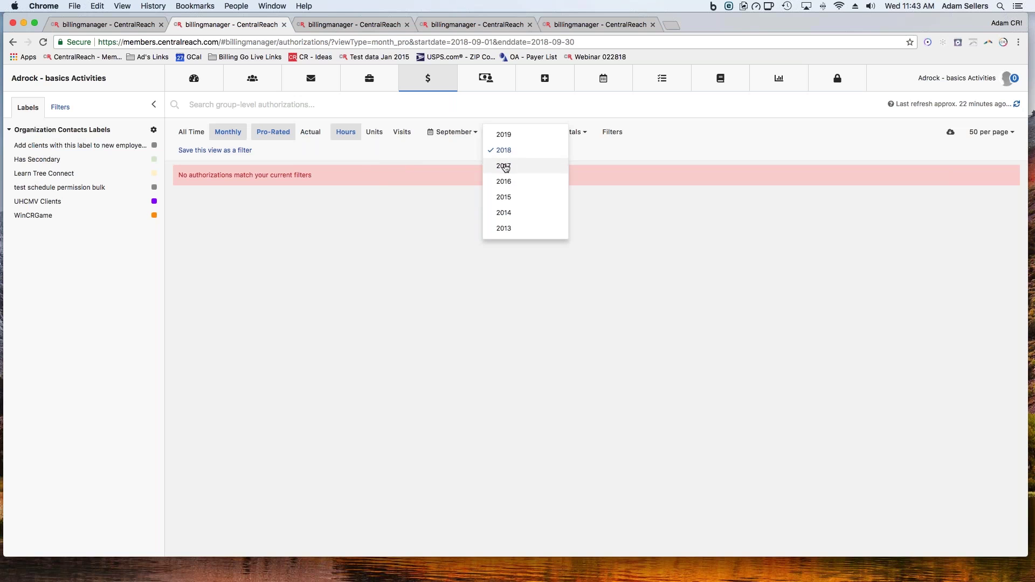
{"action": "left_click", "coordinate": [504, 166]}
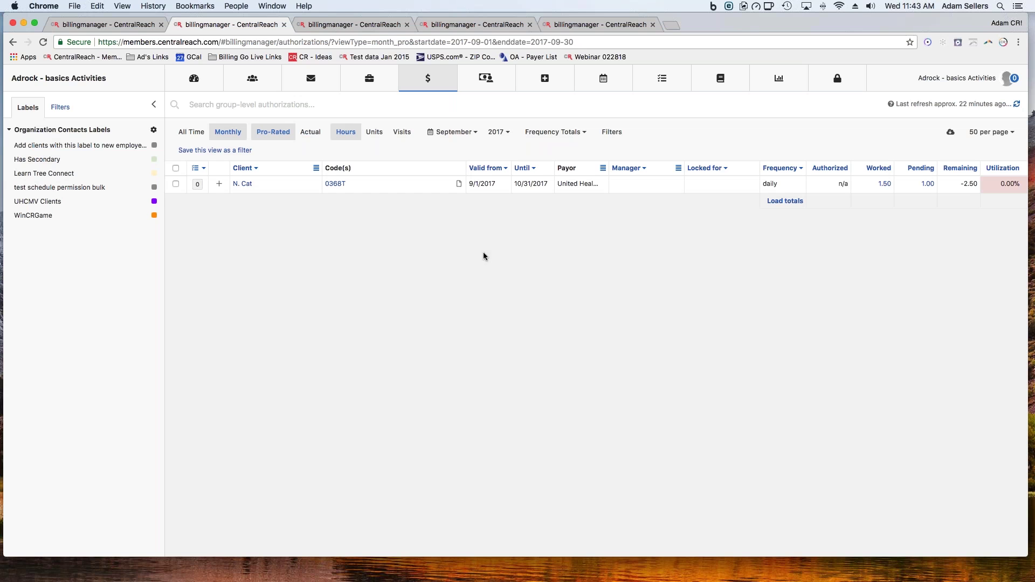
- Check the August 2017 authorizations, then set the month to July
{"action": "left_click", "coordinate": [469, 136]}
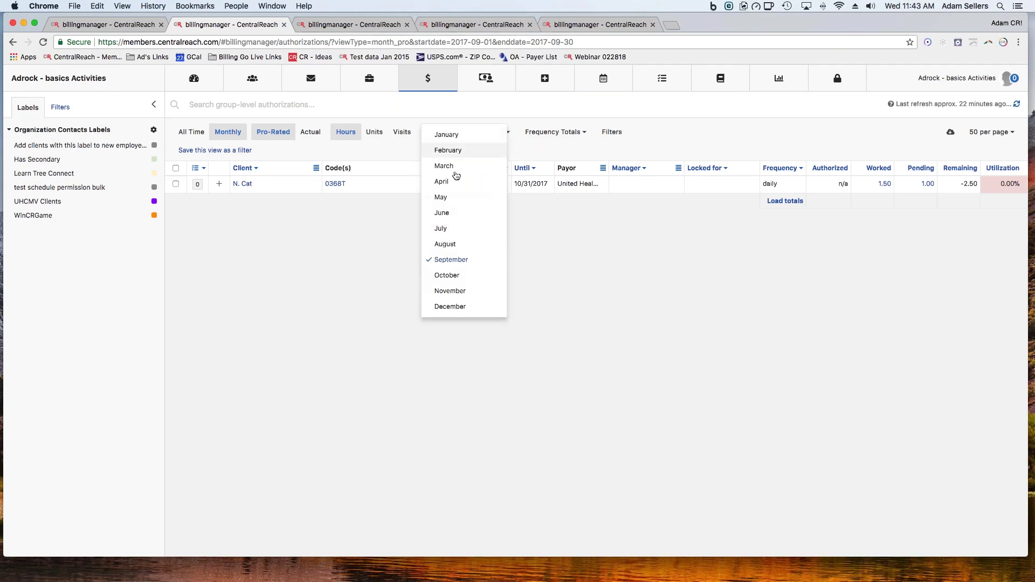
{"action": "left_click", "coordinate": [448, 244]}
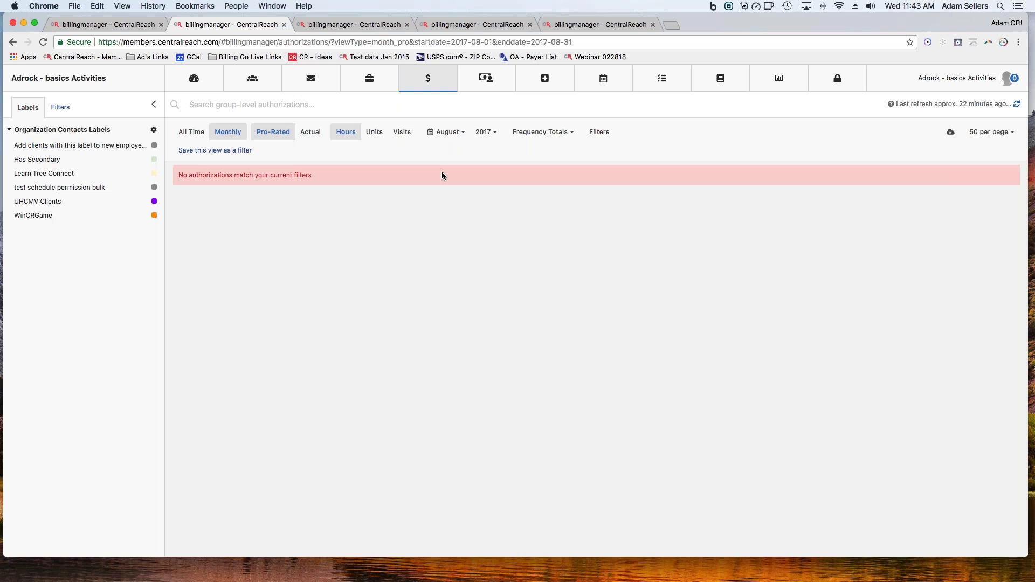
{"action": "left_click", "coordinate": [446, 132]}
{"action": "left_click", "coordinate": [442, 230]}
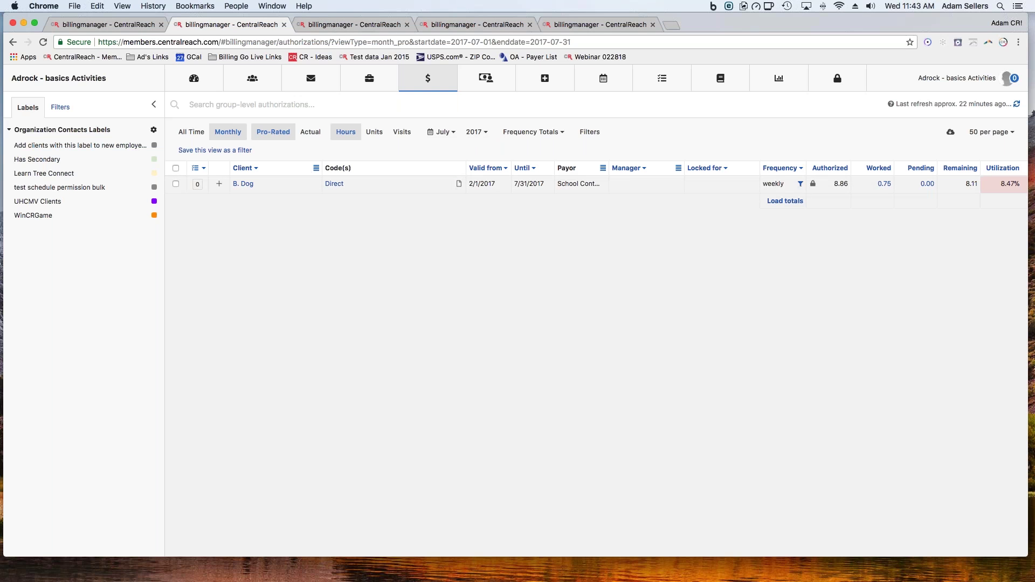
- Expand the Direct authorization to its Direct: Level - 1 weekly schedule, and highlight the authorized total and the Week 6 authorized hours
{"action": "left_click", "coordinate": [219, 184]}
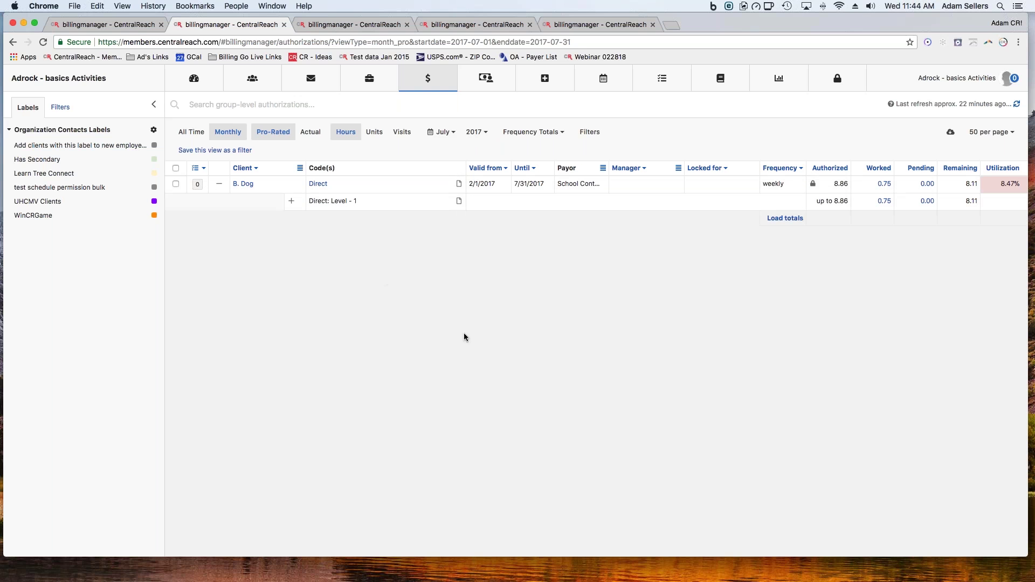
{"action": "left_click", "coordinate": [290, 201]}
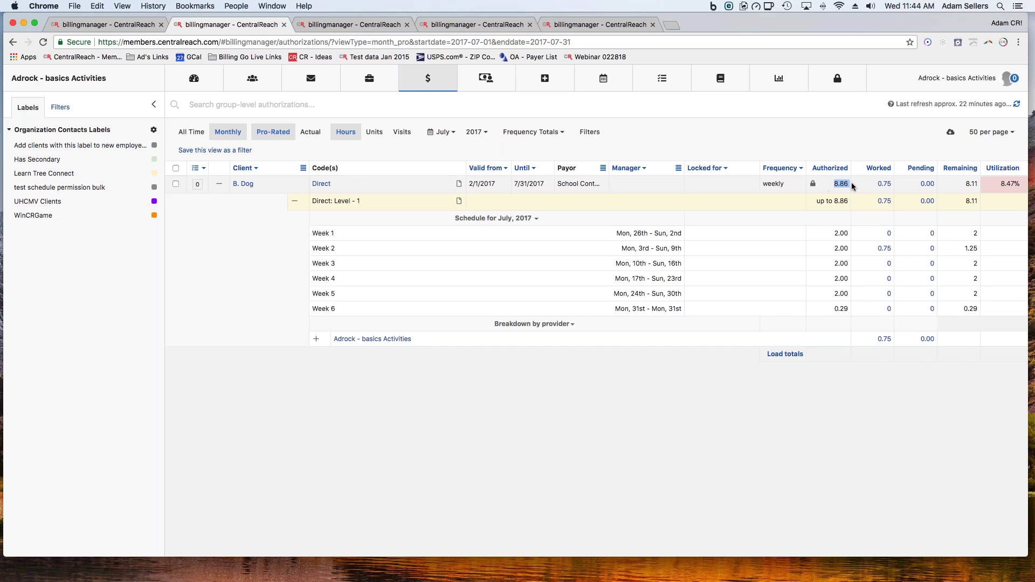
{"action": "left_click_drag", "start_coordinate": [852, 182], "coordinate": [818, 184]}
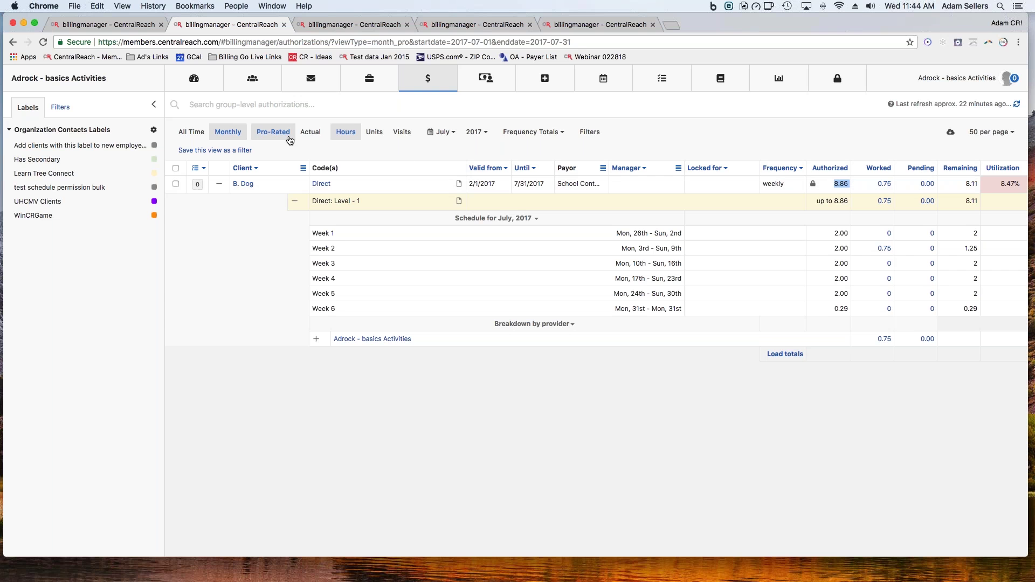
{"action": "double_click", "coordinate": [846, 310]}
- View the billing entries behind the Direct authorization's worked hours, then return to the authorizations and collapse its details
{"action": "left_click", "coordinate": [882, 185]}
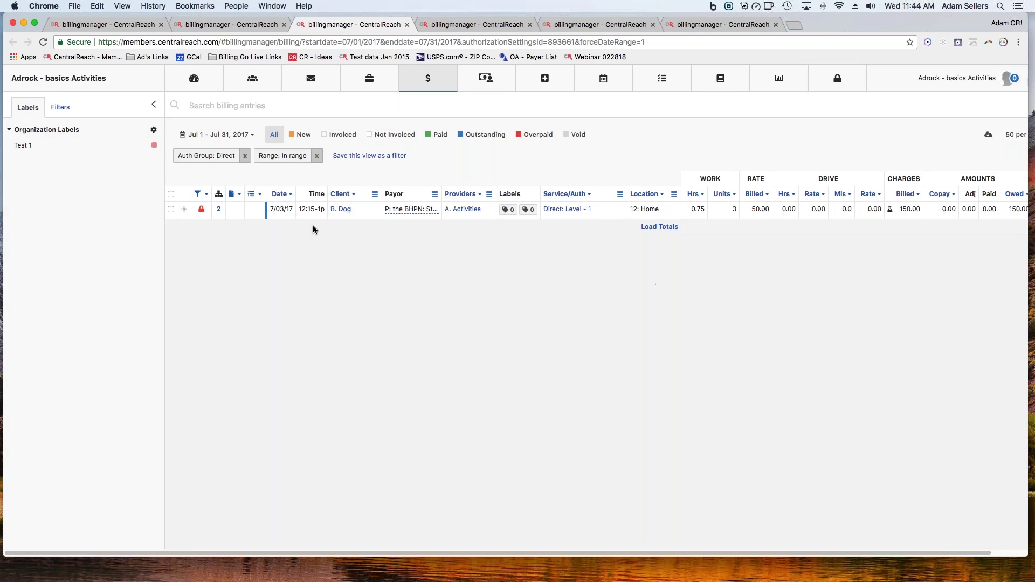
{"action": "left_click", "coordinate": [235, 21]}
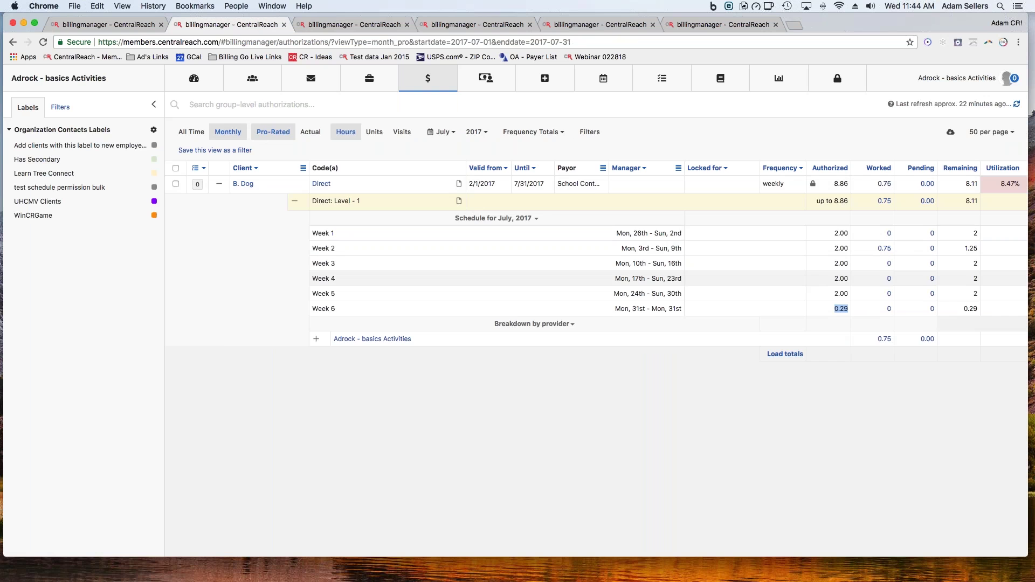
{"action": "left_click", "coordinate": [219, 185]}
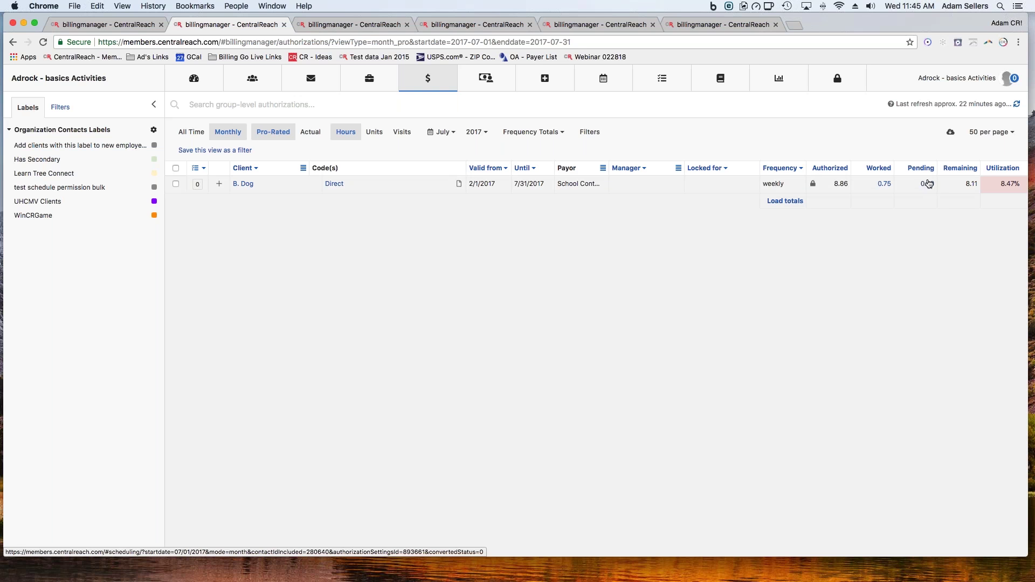
- Review the Pending and Utilization filter options and the custom utilization hours comparisons, then close without applying a filter
{"action": "left_click", "coordinate": [920, 171]}
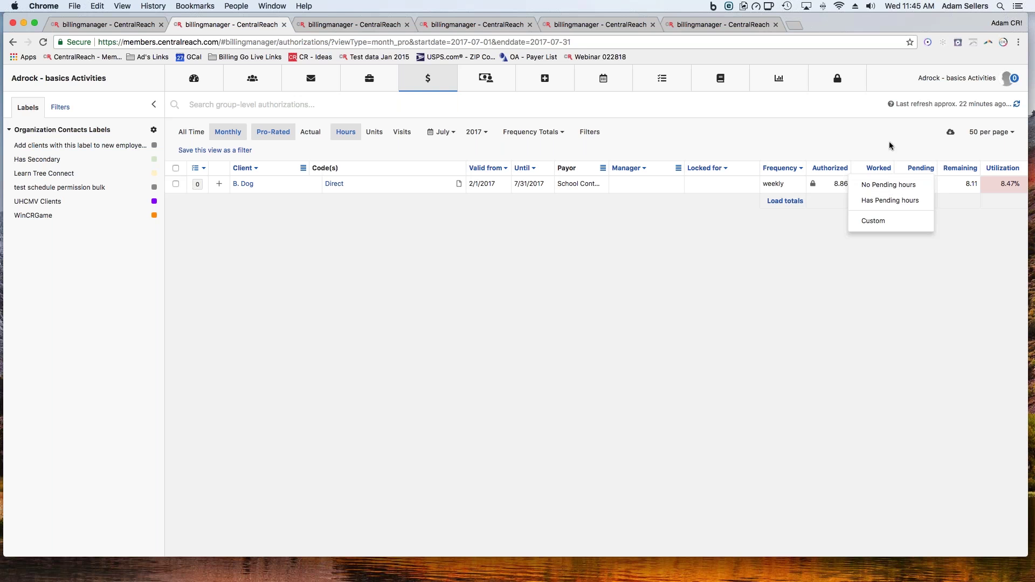
{"action": "mouse_move", "coordinate": [1004, 172]}
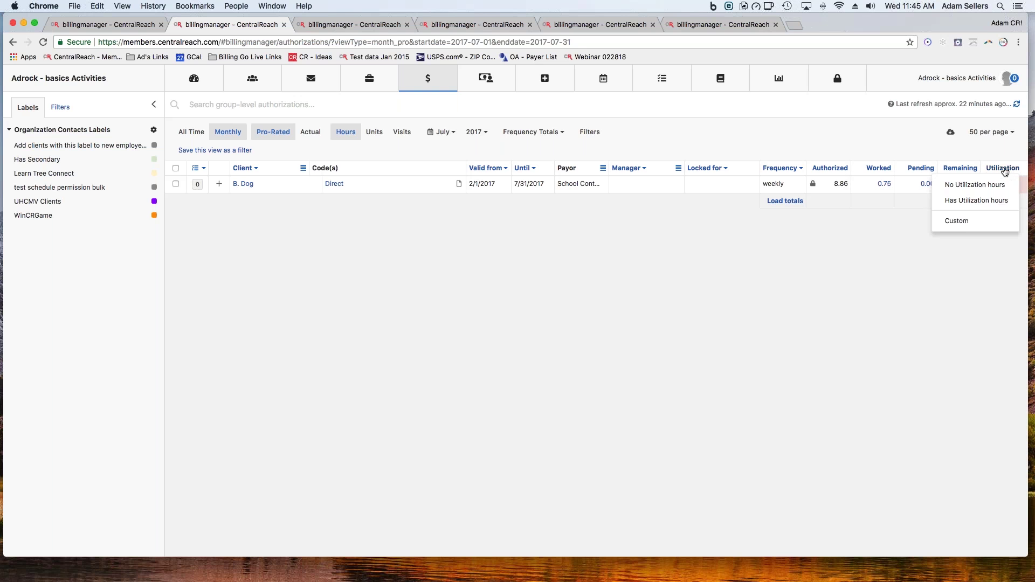
{"action": "left_click", "coordinate": [973, 208]}
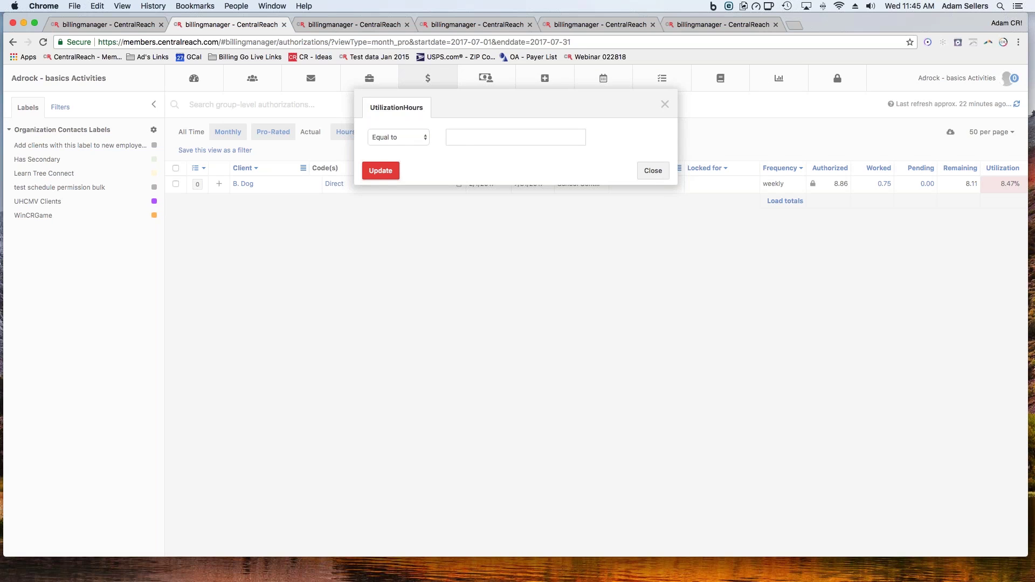
{"action": "left_click", "coordinate": [423, 139]}
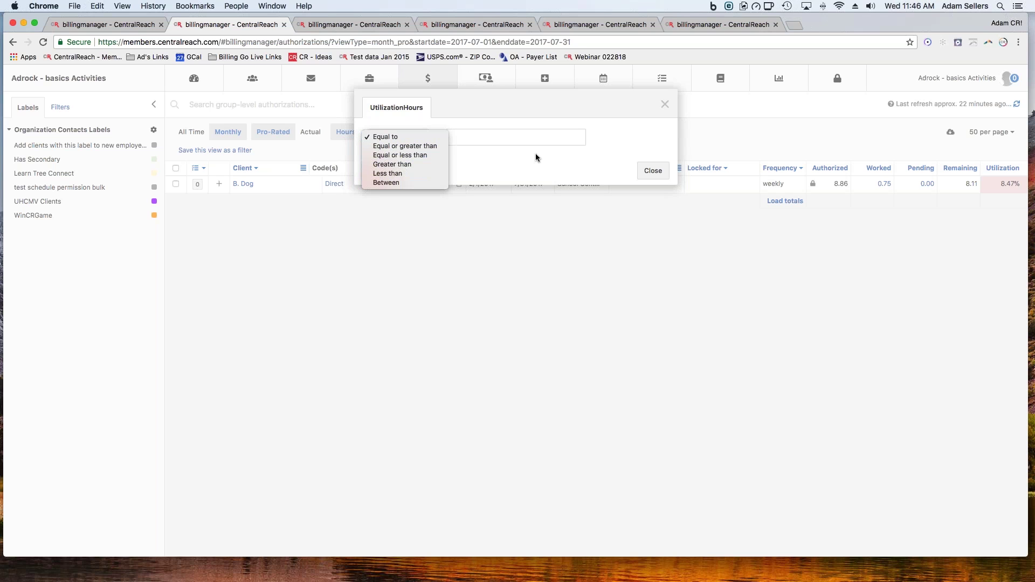
{"action": "left_click", "coordinate": [619, 163]}
{"action": "left_click", "coordinate": [654, 173]}
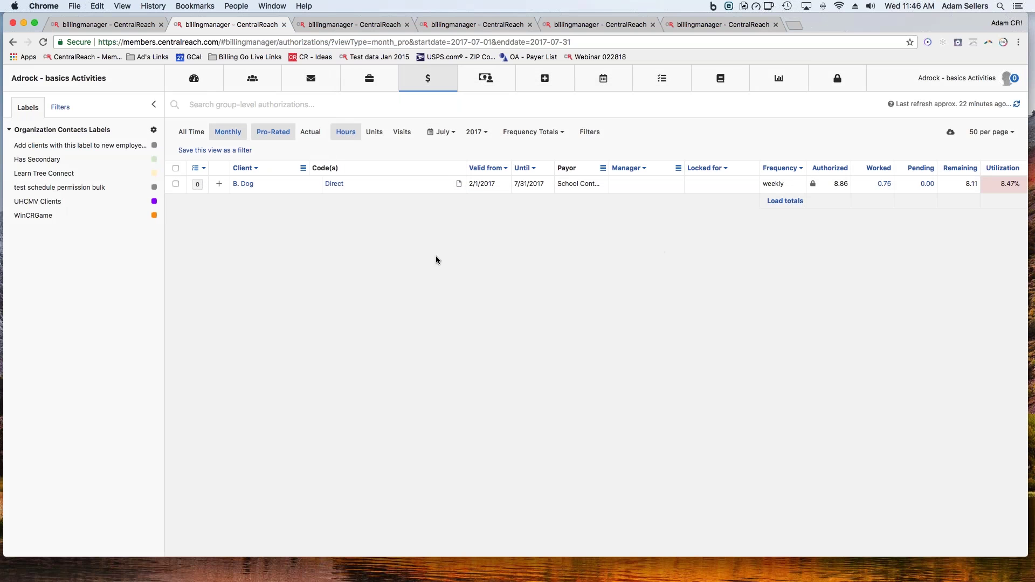
- Check the group-level authorization search and highlight the Direct service code in the July authorization
{"action": "left_click", "coordinate": [269, 105]}
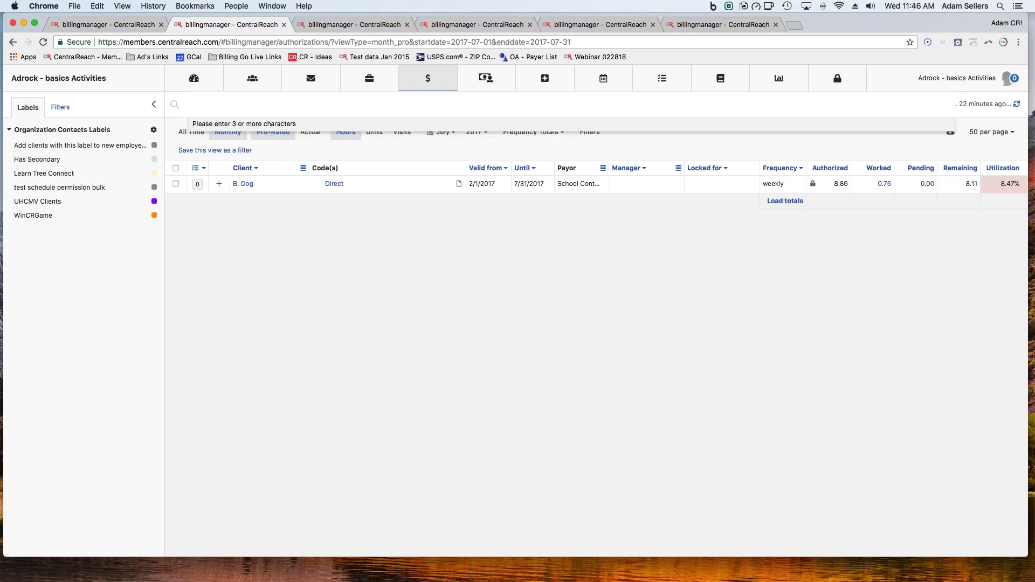
{"action": "left_click", "coordinate": [354, 146]}
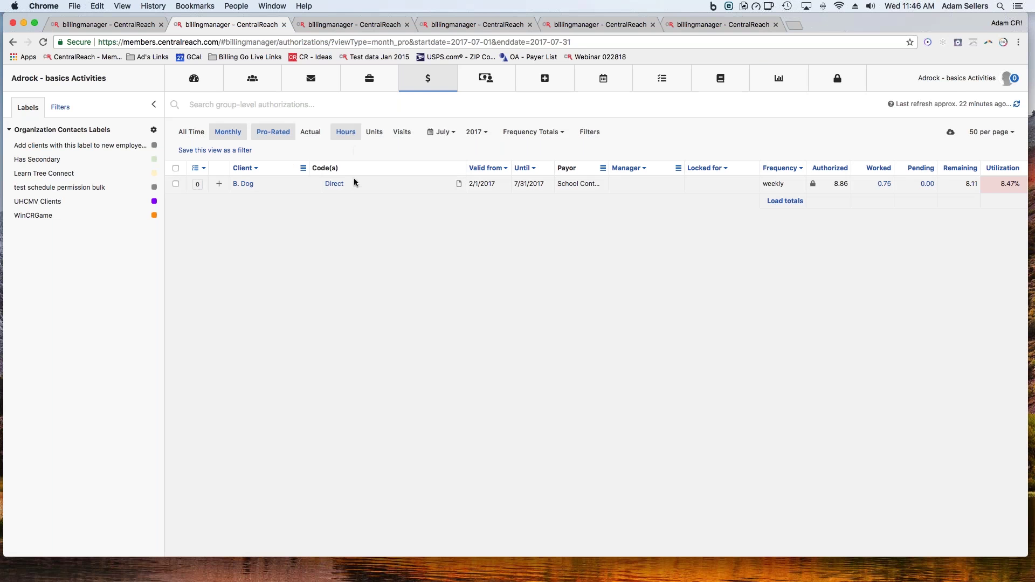
{"action": "double_click", "coordinate": [335, 184]}
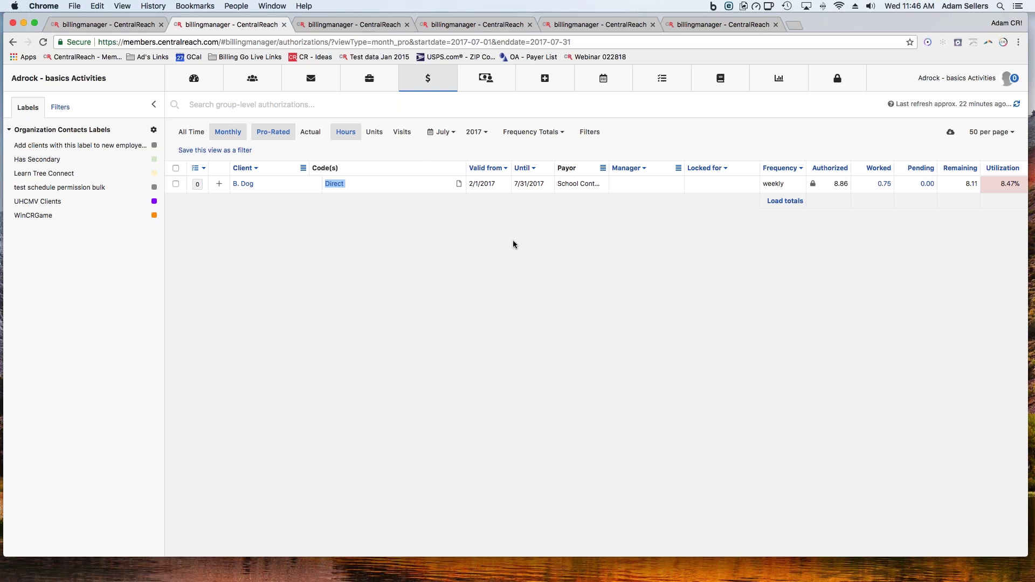
{"action": "left_click", "coordinate": [461, 152]}
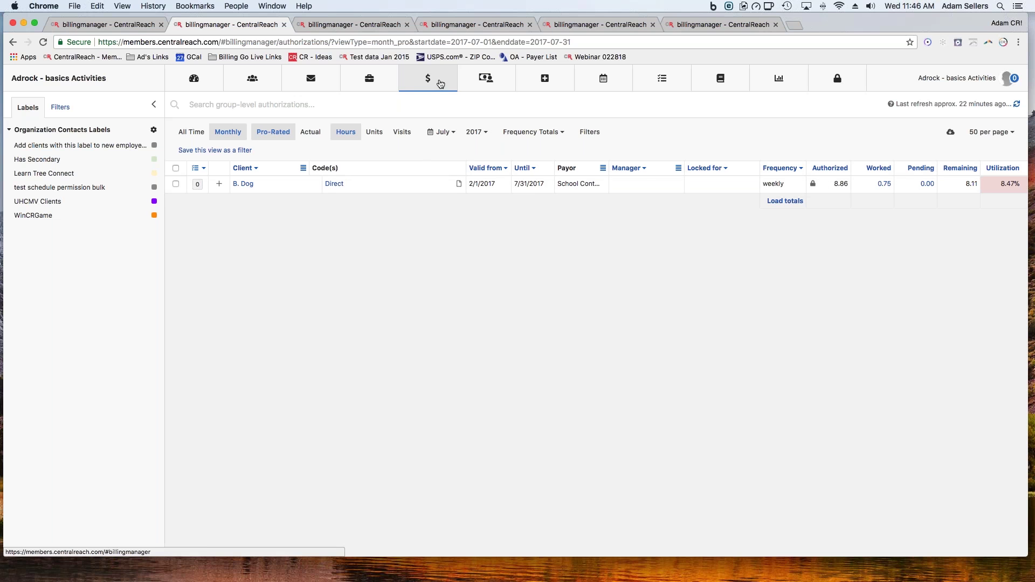
- Open the global authorizations by payor and set the start of the date range to 04/01/2017
{"action": "mouse_move", "coordinate": [440, 83]}
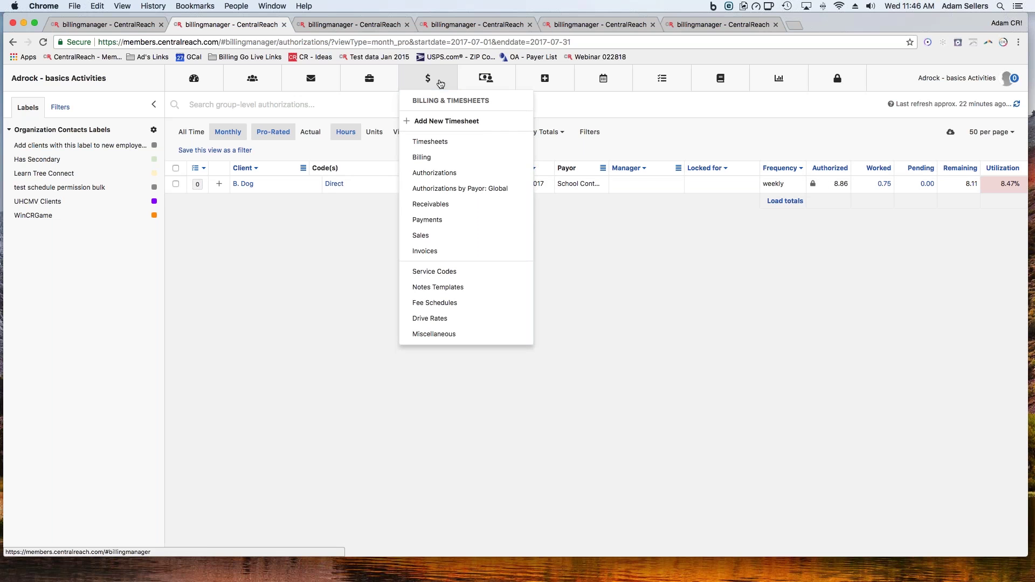
{"action": "left_click", "coordinate": [460, 188]}
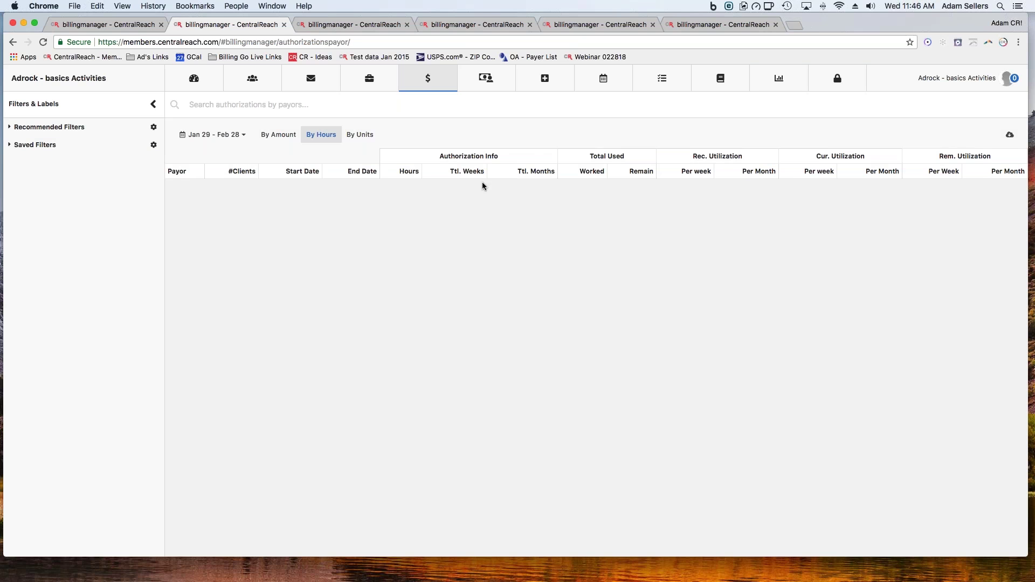
{"action": "left_click", "coordinate": [229, 135]}
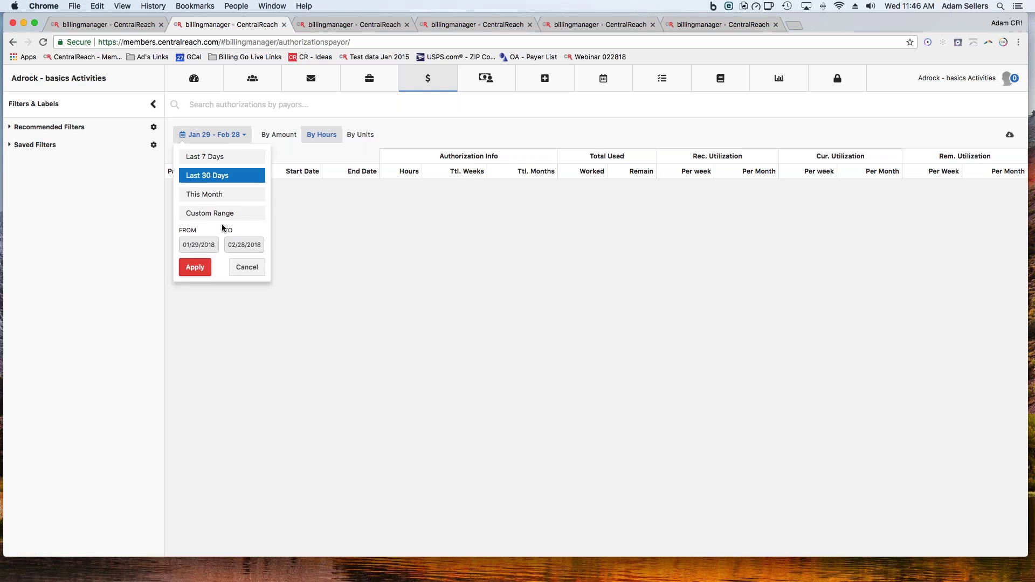
{"action": "left_click", "coordinate": [205, 246]}
{"action": "left_click", "coordinate": [188, 158]}
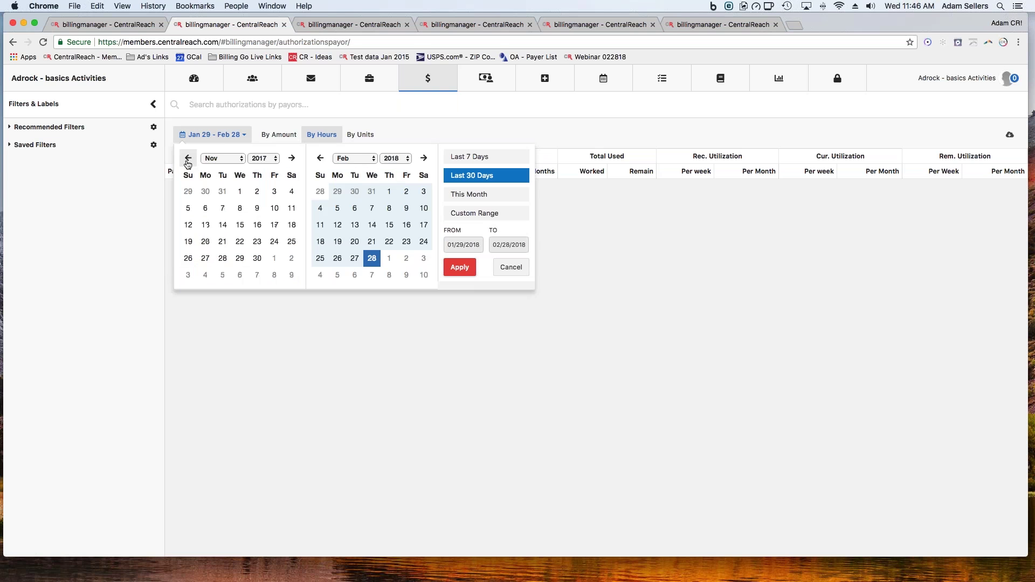
{"action": "left_click", "coordinate": [188, 158]}
{"action": "left_click", "coordinate": [188, 158]}
{"action": "left_click", "coordinate": [187, 158]}
{"action": "left_click", "coordinate": [188, 158]}
{"action": "left_click", "coordinate": [188, 157]}
{"action": "left_click", "coordinate": [188, 158]}
{"action": "left_click", "coordinate": [188, 158]}
{"action": "left_click", "coordinate": [188, 158]}
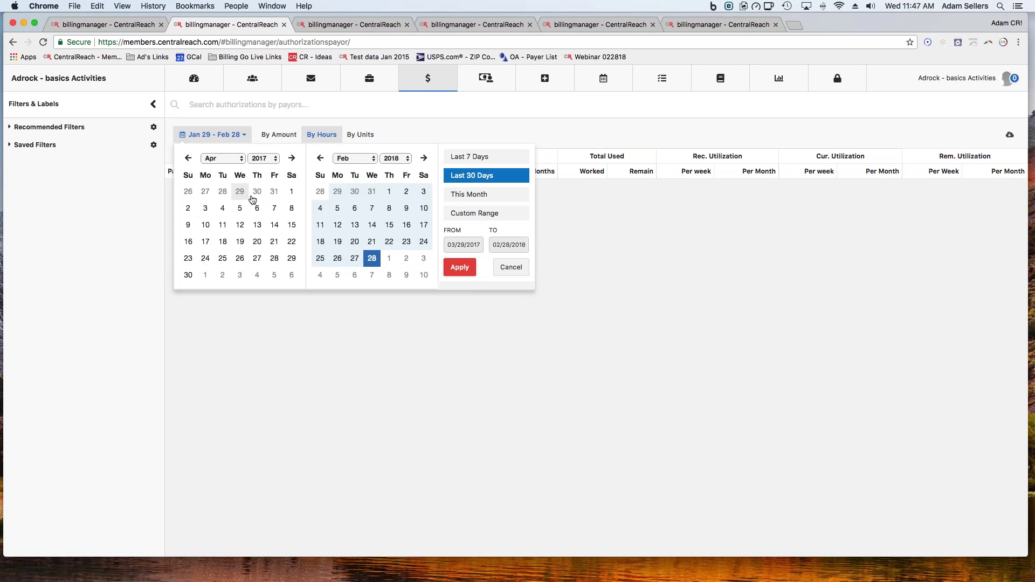
{"action": "left_click", "coordinate": [291, 191]}
- Set the end of the date range to April 30, 2017 and apply it to the authorizations by payor
{"action": "left_click", "coordinate": [320, 160]}
{"action": "left_click", "coordinate": [320, 160]}
{"action": "left_click", "coordinate": [320, 160]}
{"action": "left_click", "coordinate": [320, 161]}
{"action": "left_click", "coordinate": [320, 160]}
{"action": "left_click", "coordinate": [320, 161]}
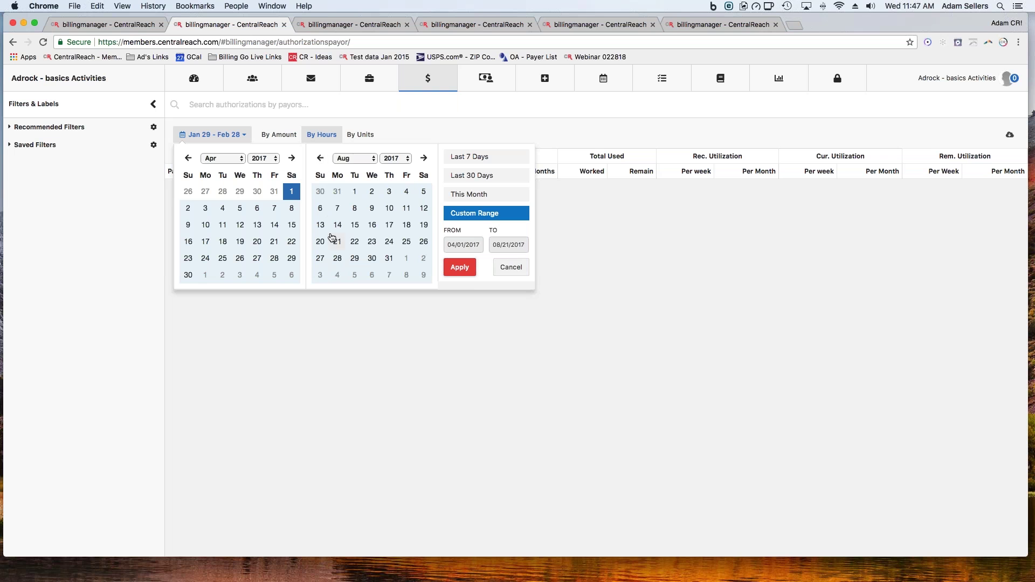
{"action": "left_click", "coordinate": [320, 158]}
{"action": "left_click", "coordinate": [321, 158]}
{"action": "left_click", "coordinate": [320, 158]}
{"action": "left_click", "coordinate": [320, 158]}
{"action": "left_click", "coordinate": [320, 276]}
{"action": "left_click", "coordinate": [464, 267]}
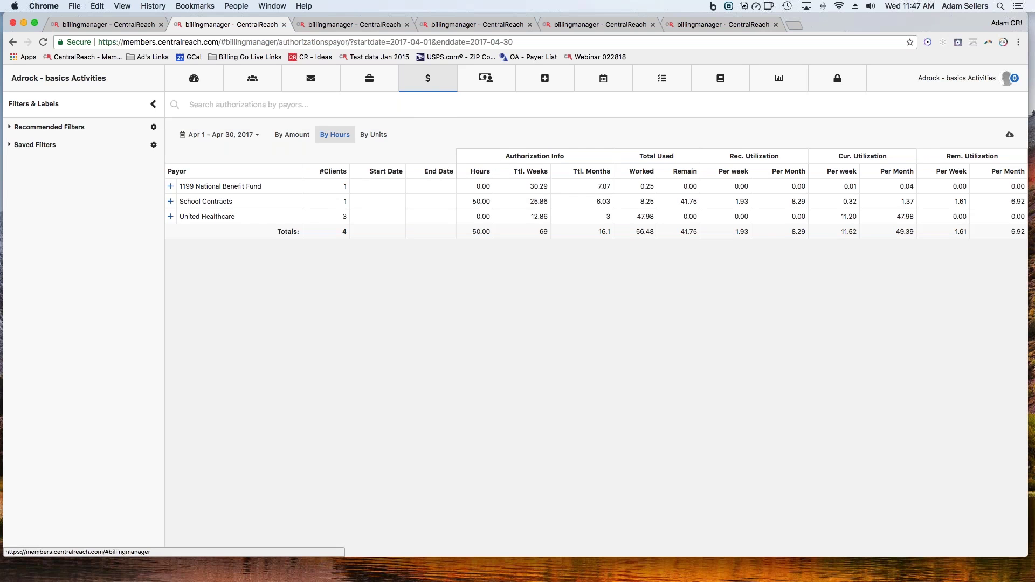
- Expand School Contracts through Windham Public Schools and its client to the individual authorization
{"action": "left_click", "coordinate": [427, 78]}
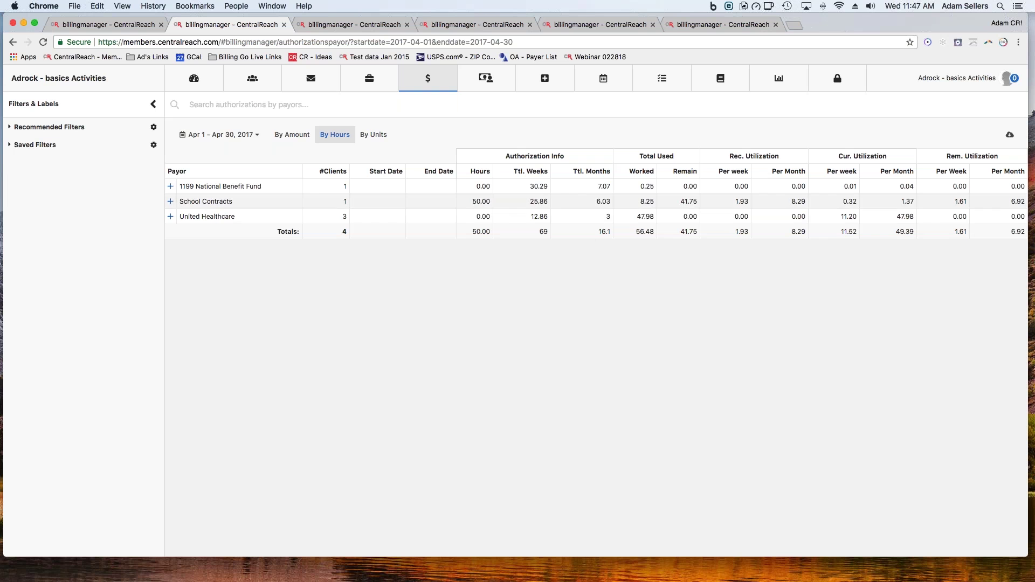
{"action": "double_click", "coordinate": [487, 201]}
{"action": "left_click", "coordinate": [170, 201]}
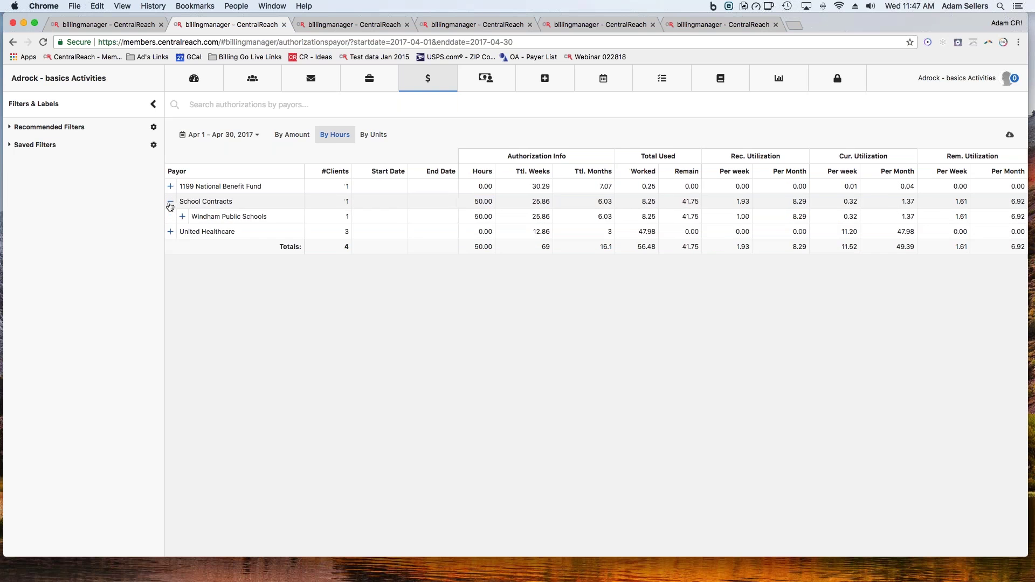
{"action": "left_click", "coordinate": [184, 217]}
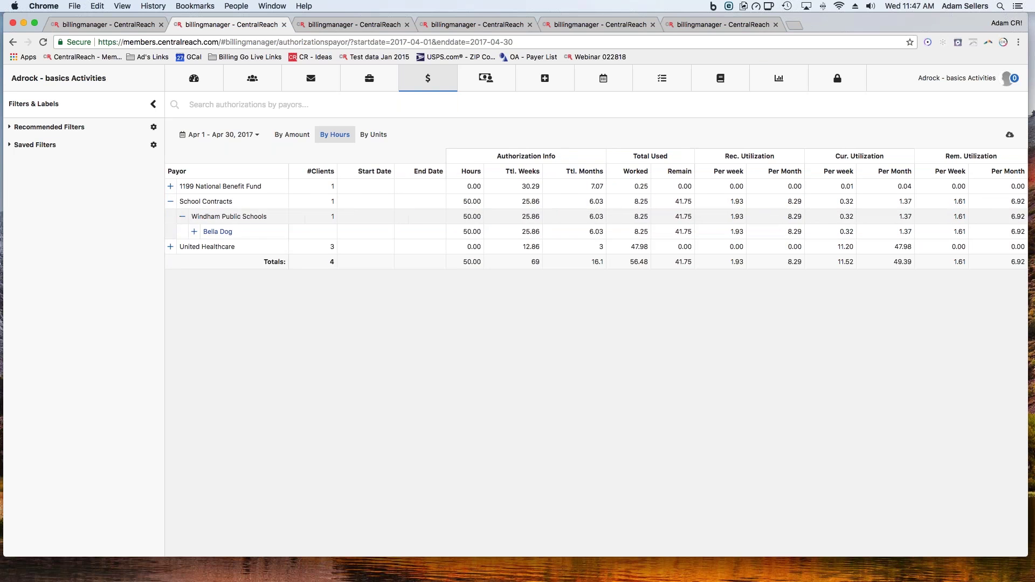
{"action": "left_click", "coordinate": [194, 231]}
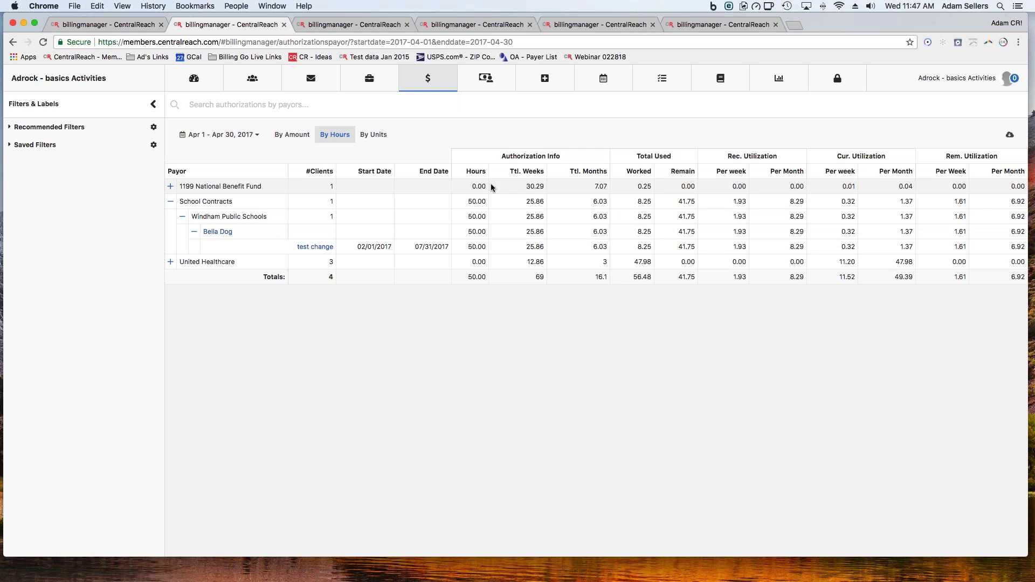
- Open the authorization settings of the "test change" document and highlight its global total hours
{"action": "left_click", "coordinate": [325, 247]}
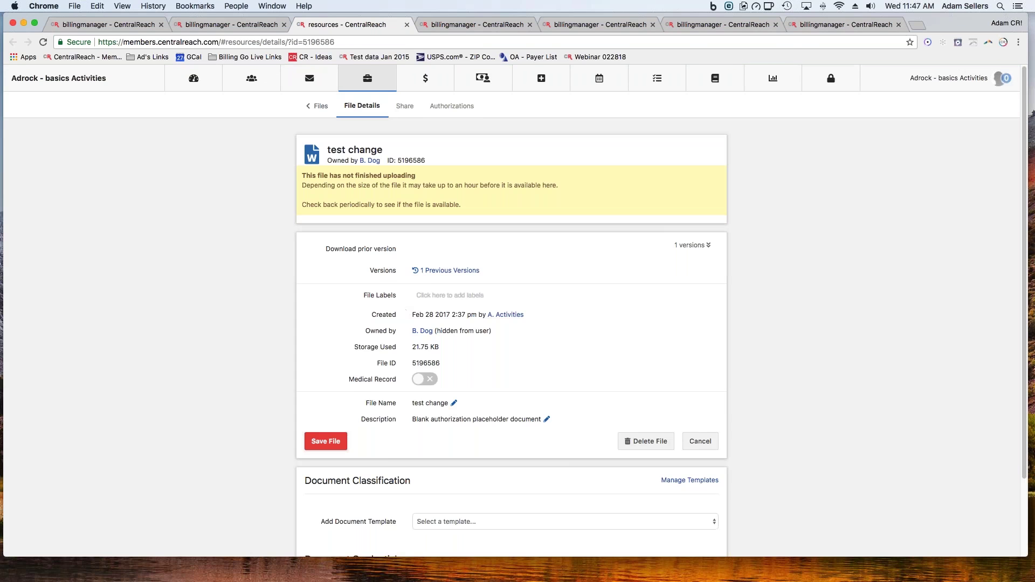
{"action": "left_click", "coordinate": [451, 105]}
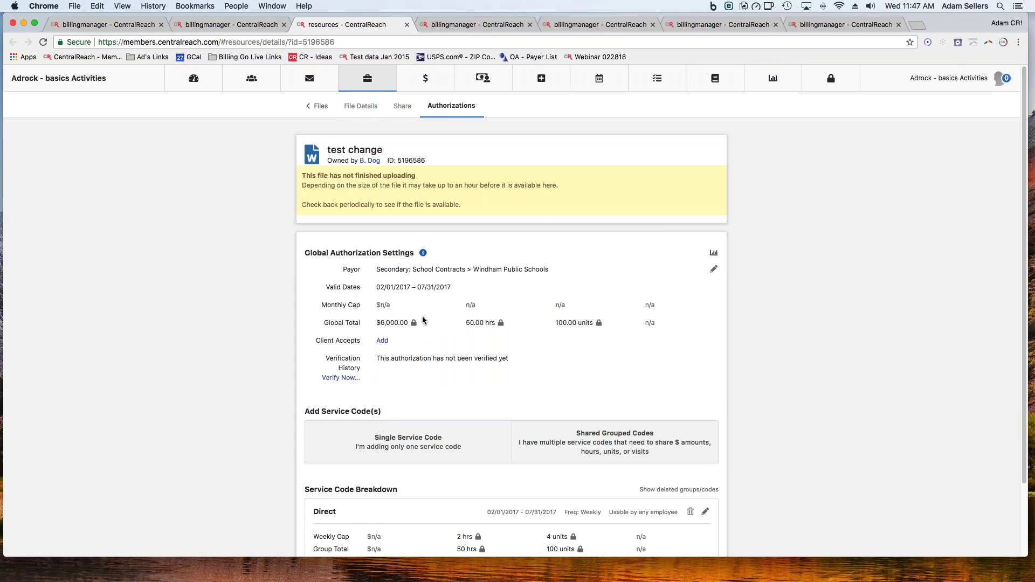
{"action": "left_click_drag", "start_coordinate": [466, 323], "coordinate": [495, 324]}
- Review the Global Authorization Settings and the Direct service code breakdown without saving changes, and highlight the global total dollar amount
{"action": "left_click", "coordinate": [713, 269]}
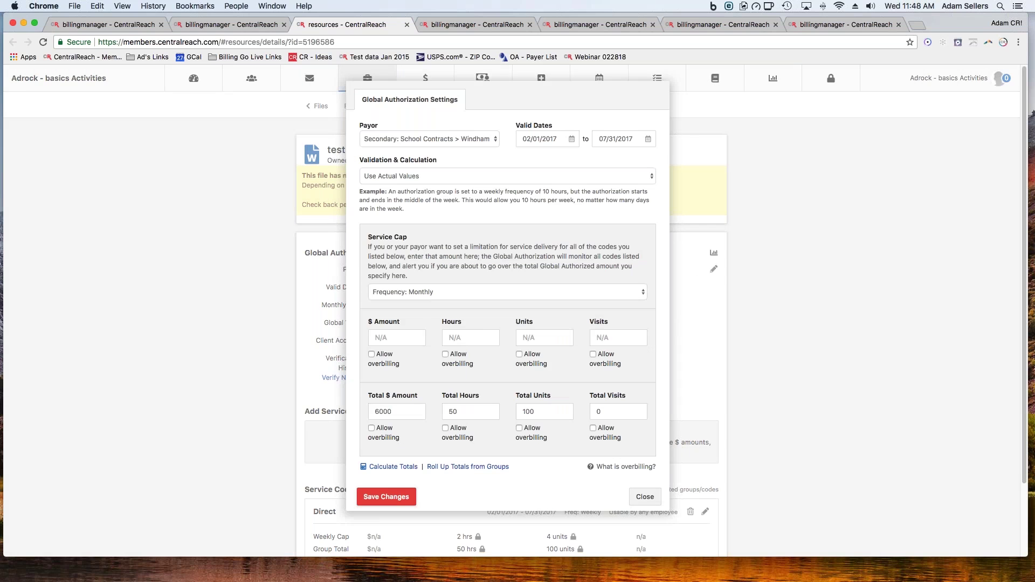
{"action": "key", "text": "Escape"}
{"action": "scroll", "coordinate": [512, 324], "scroll_direction": "down", "scroll_amount": 3}
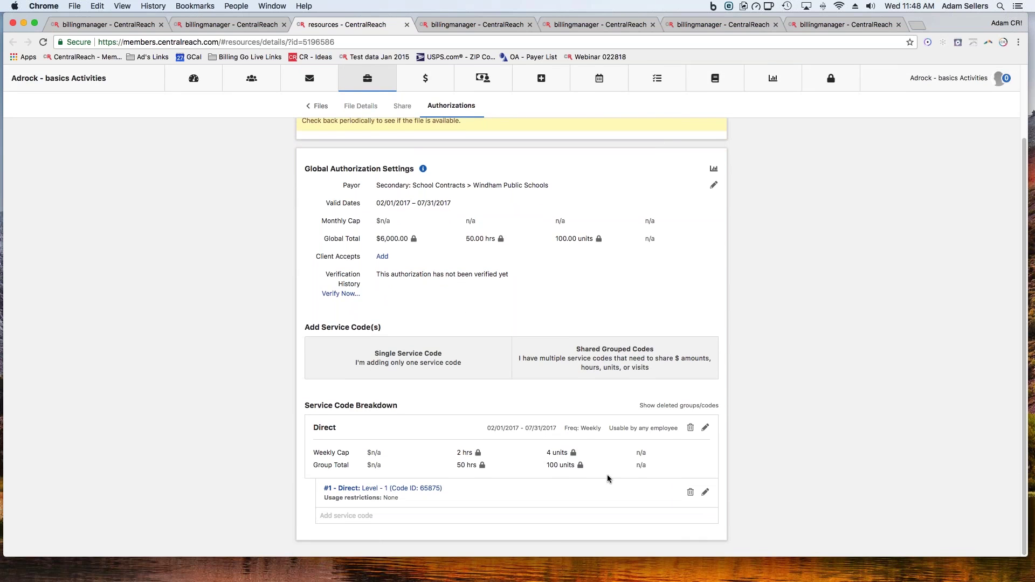
{"action": "left_click", "coordinate": [715, 186]}
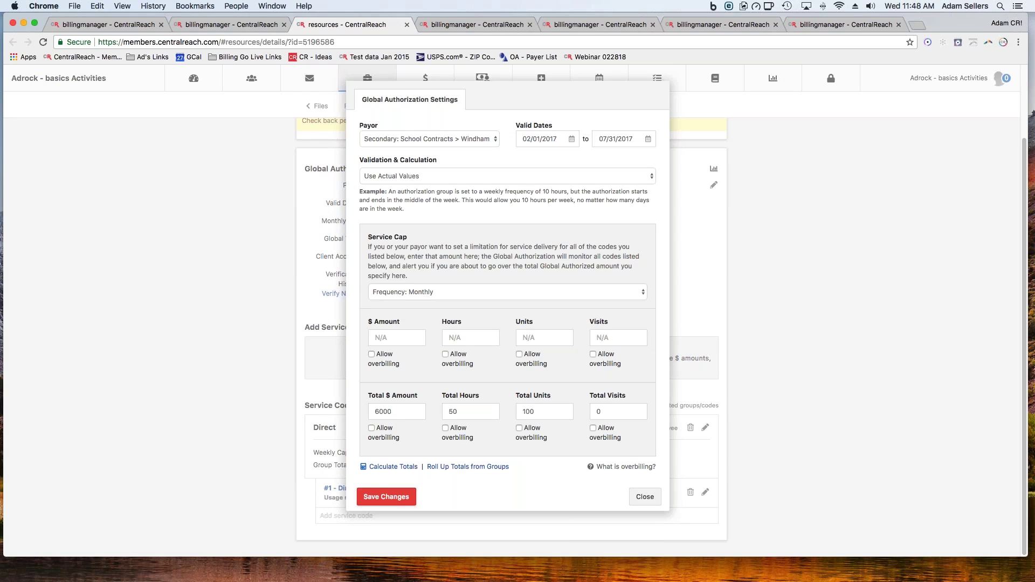
{"action": "left_click", "coordinate": [652, 501]}
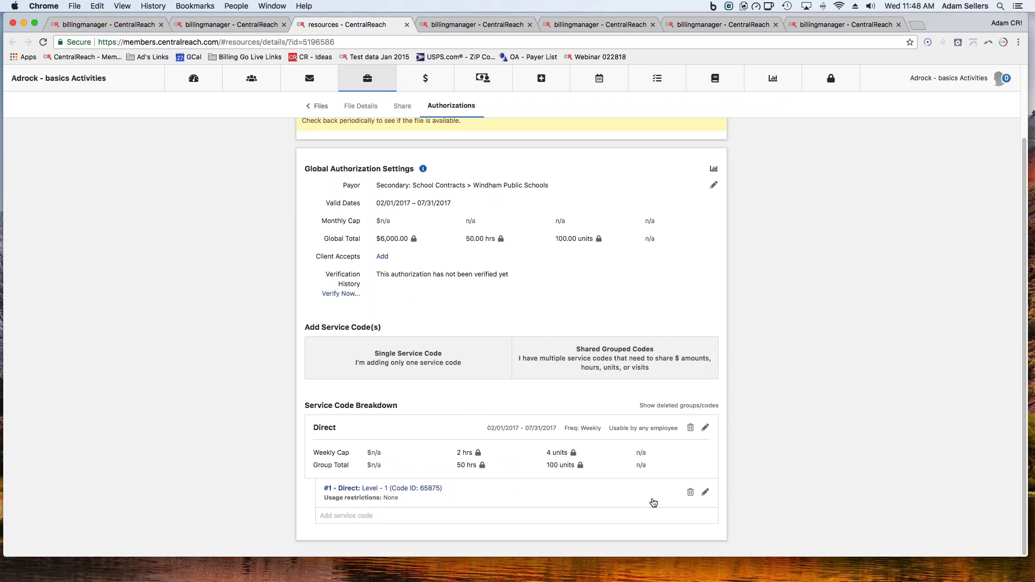
{"action": "left_click_drag", "start_coordinate": [376, 239], "coordinate": [422, 242]}
- Back in the authorizations by payor, highlight the "test change" authorization's hours and utilization, and view it by amount to highlight its remaining dollars
{"action": "left_click", "coordinate": [253, 25]}
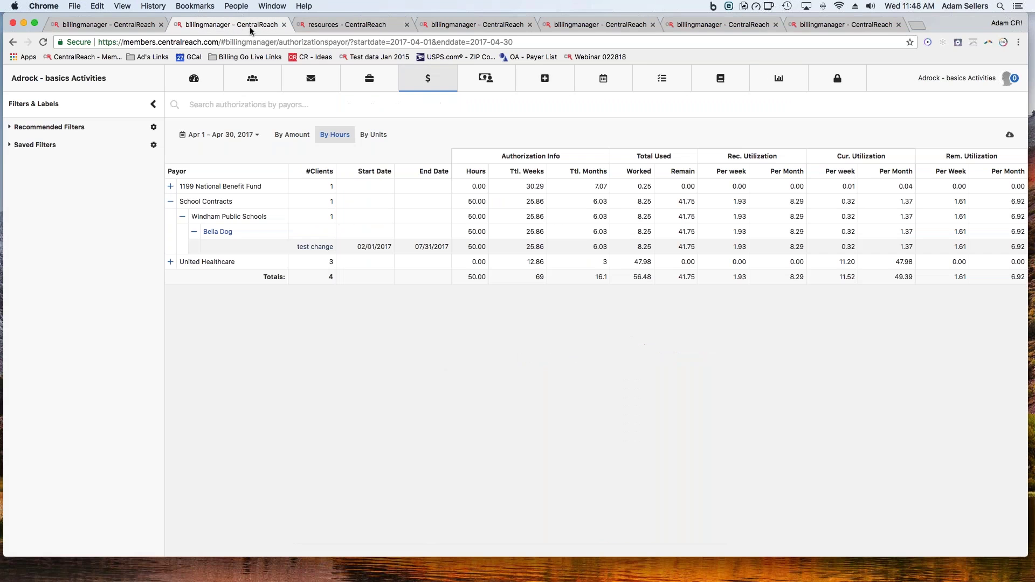
{"action": "left_click_drag", "start_coordinate": [463, 247], "coordinate": [652, 247]}
{"action": "left_click_drag", "start_coordinate": [825, 248], "coordinate": [914, 244]}
{"action": "double_click", "coordinate": [960, 246]}
{"action": "mouse_move", "coordinate": [1009, 247]}
{"action": "left_mouse_down"}
{"action": "mouse_move", "coordinate": [994, 265]}
{"action": "mouse_move", "coordinate": [974, 247]}
{"action": "left_mouse_up"}
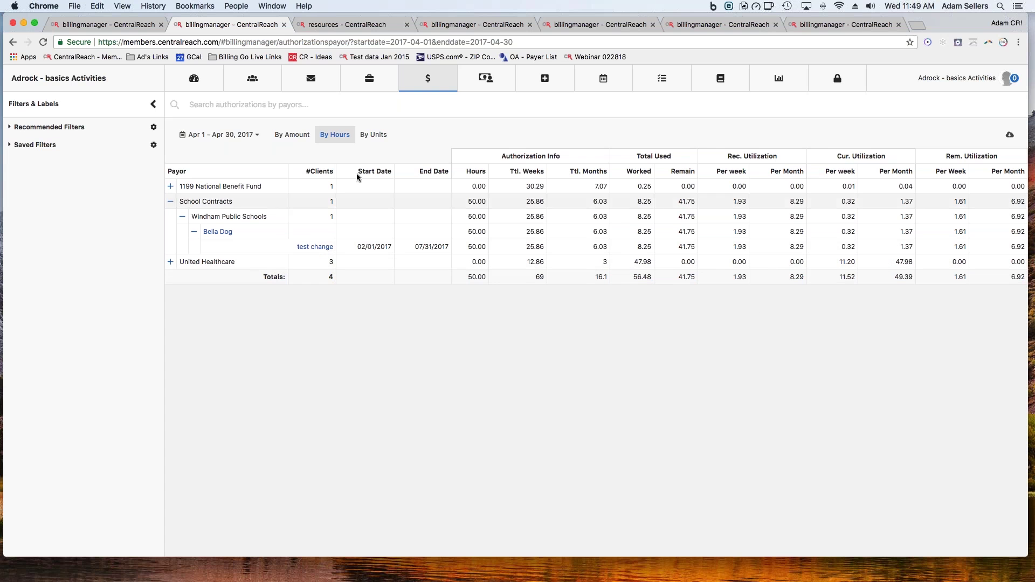
{"action": "left_click", "coordinate": [290, 138]}
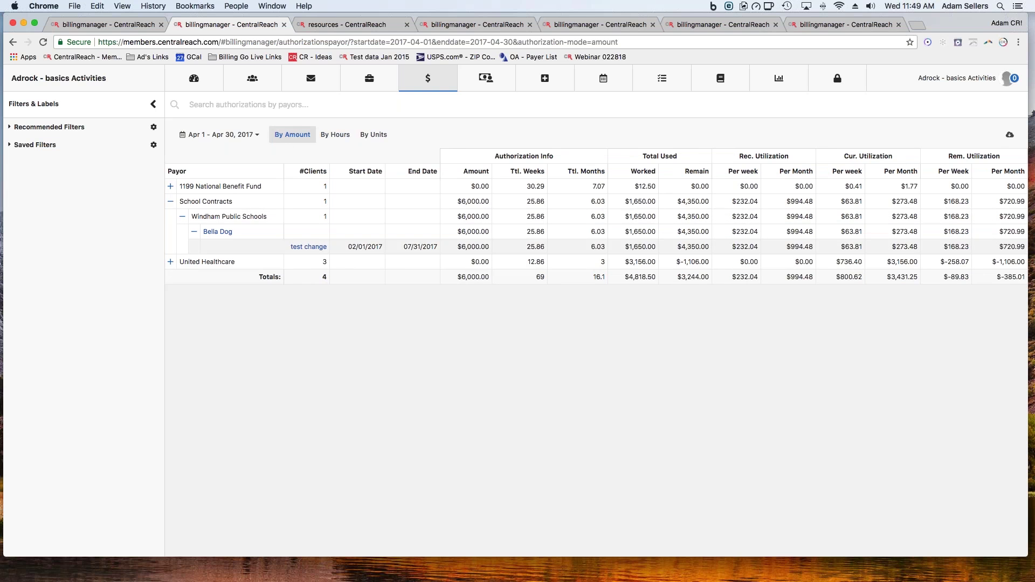
{"action": "left_click_drag", "start_coordinate": [624, 246], "coordinate": [714, 245]}
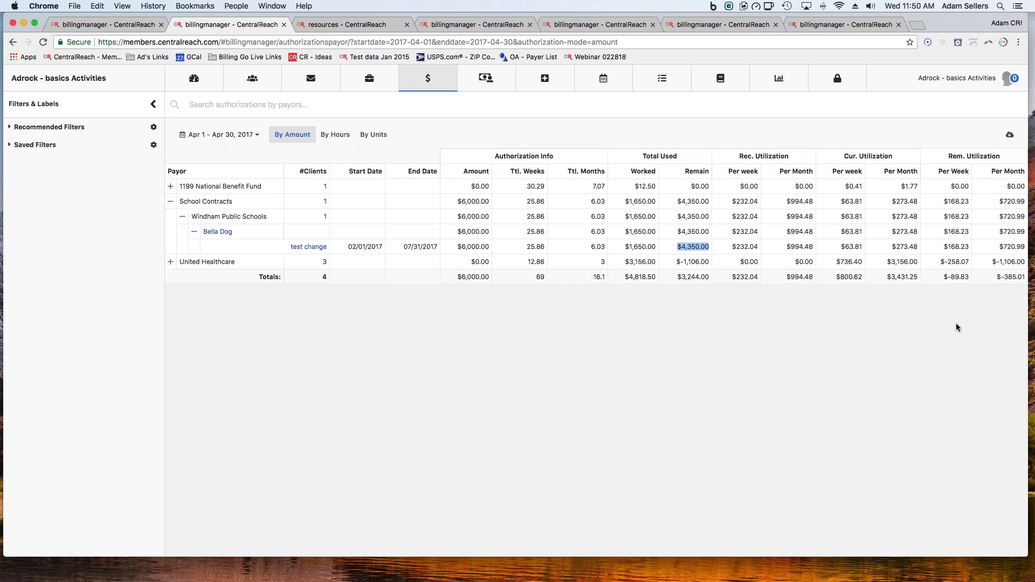
- In the receivables, expand 1199 National Benefit Fund's Standard plan to its first client and open the client's 09/29/2016 billing entry
{"action": "mouse_move", "coordinate": [426, 80]}
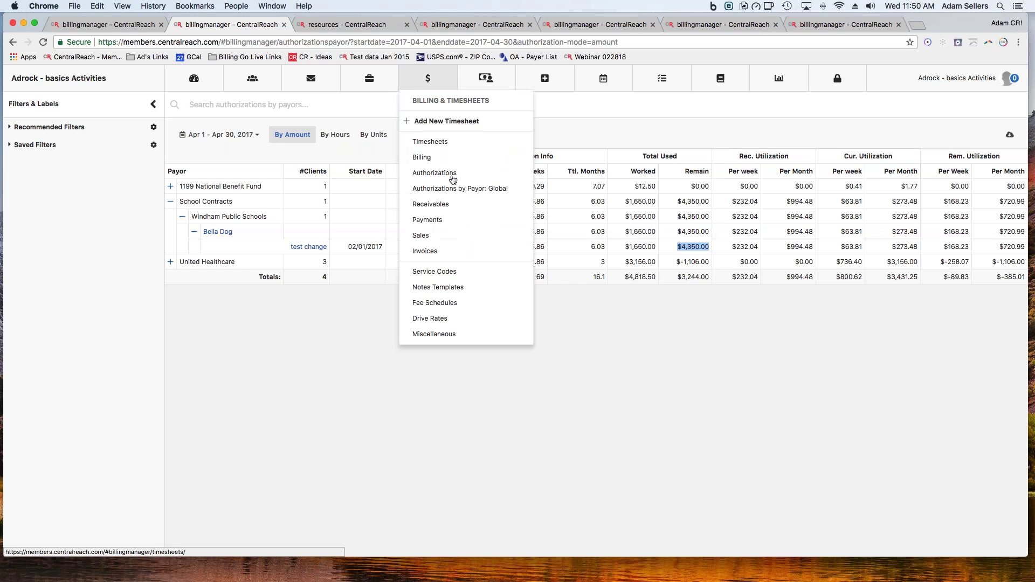
{"action": "left_click", "coordinate": [452, 204]}
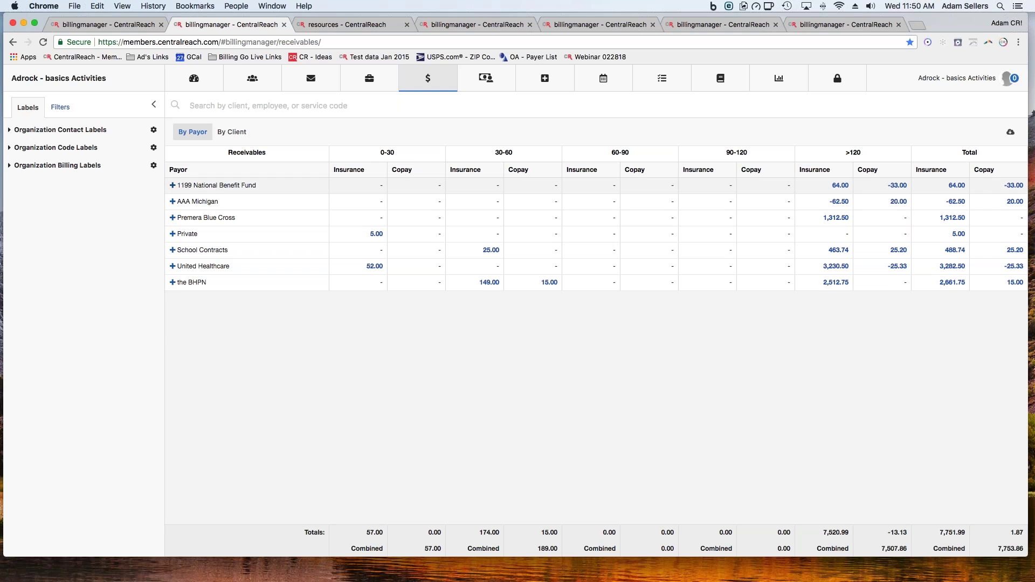
{"action": "left_click", "coordinate": [173, 185]}
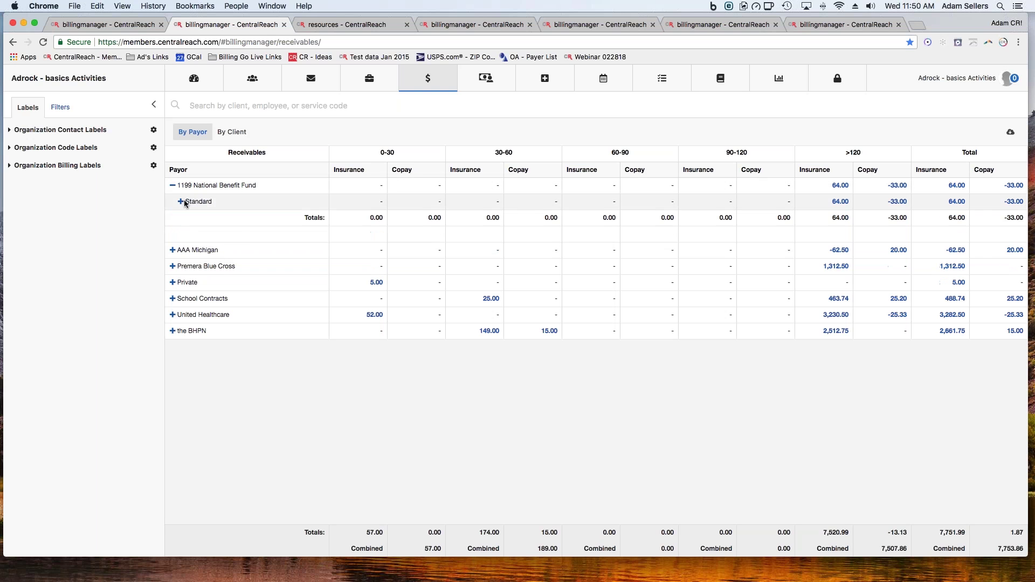
{"action": "left_click", "coordinate": [181, 202]}
{"action": "left_click", "coordinate": [189, 218]}
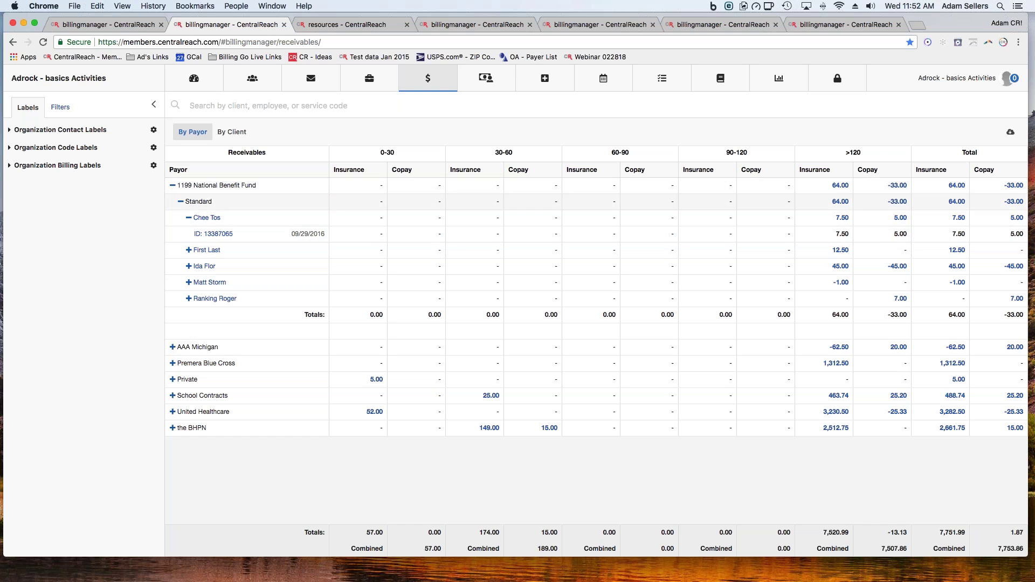
{"action": "left_click", "coordinate": [210, 235]}
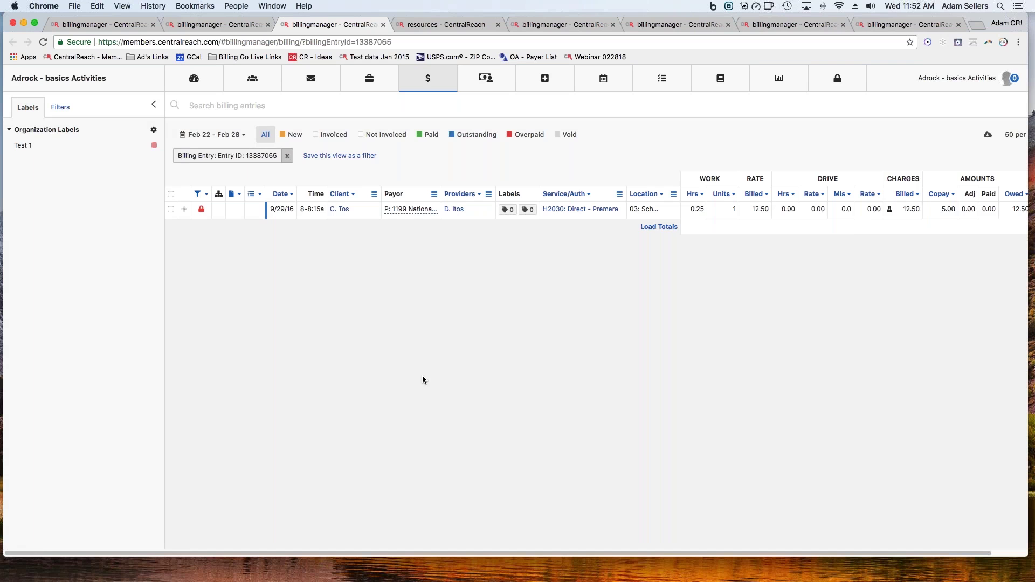
- Examine the 09/29/2016 billing entry's billed charge, copay and owed amount
{"action": "scroll", "coordinate": [788, 358], "scroll_direction": "right", "scroll_amount": 3}
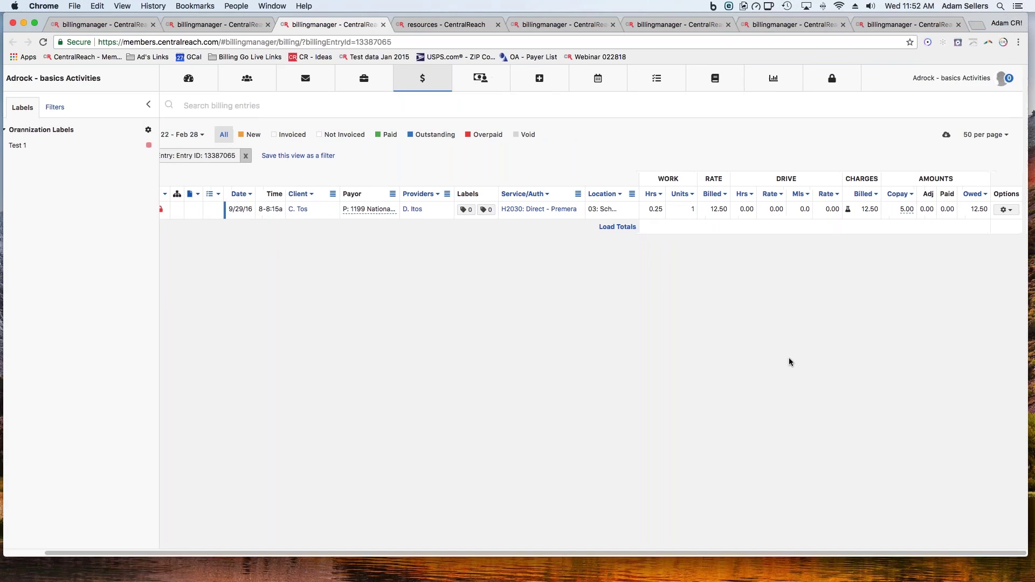
{"action": "left_click", "coordinate": [869, 209]}
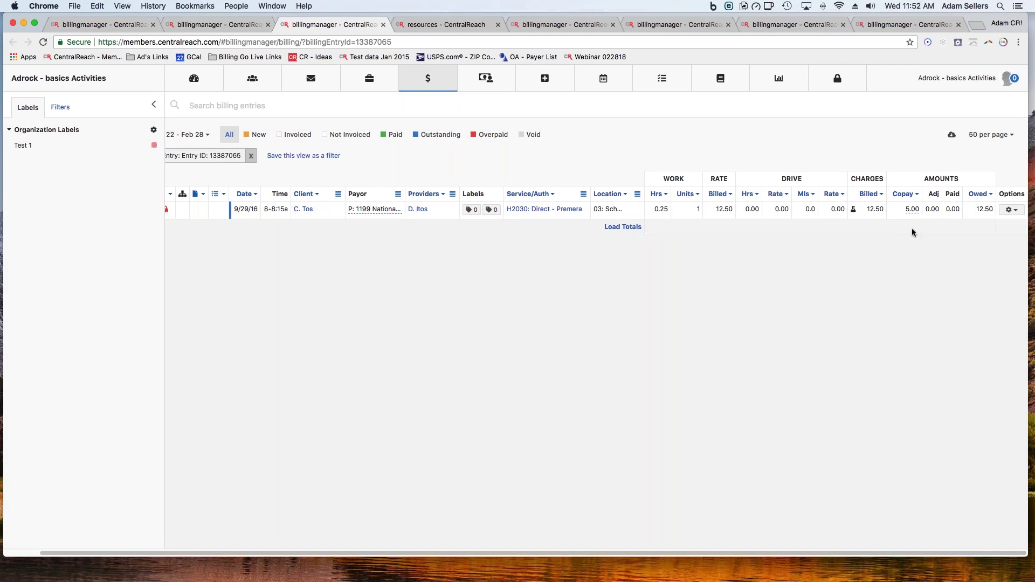
{"action": "left_click", "coordinate": [966, 217]}
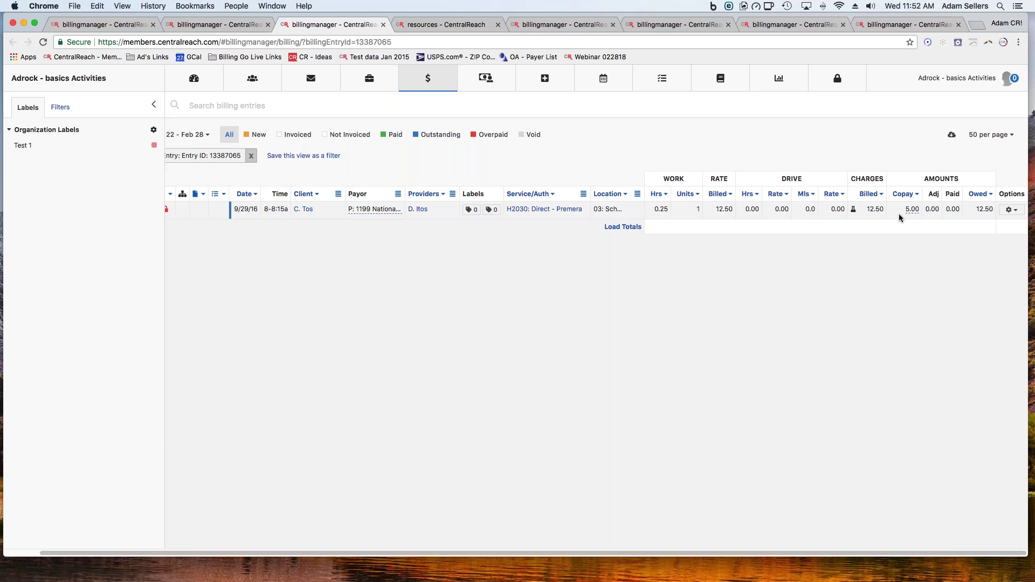
- Back in the receivables by payor, sort the payors by the over-120-day insurance amount from highest to lowest
{"action": "left_click", "coordinate": [230, 28]}
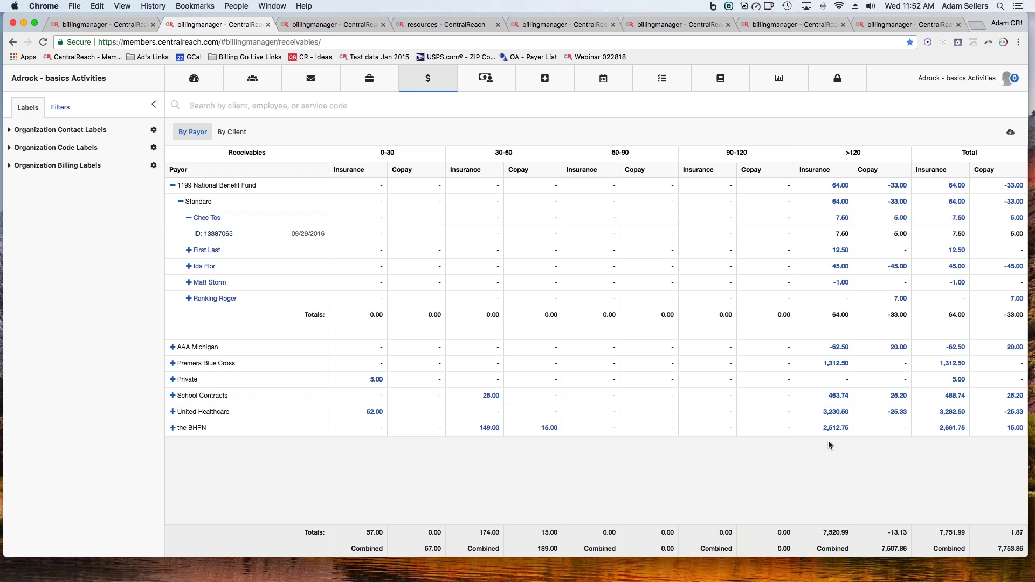
{"action": "left_click", "coordinate": [821, 170]}
{"action": "left_click", "coordinate": [833, 171]}
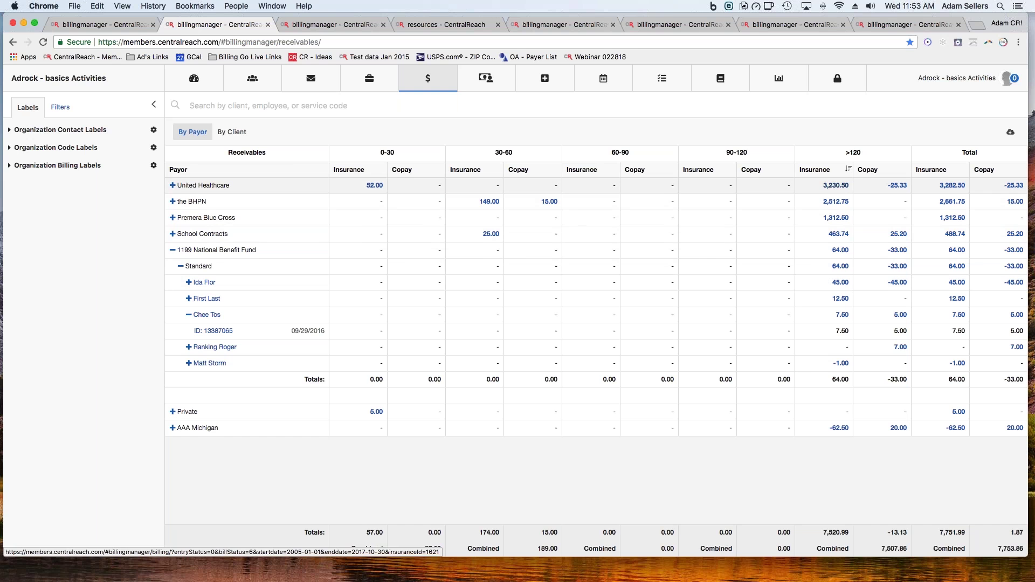
- Open the billing entries behind the BHPN's 30-60 day receivable and load their totals
{"action": "left_click", "coordinate": [547, 201]}
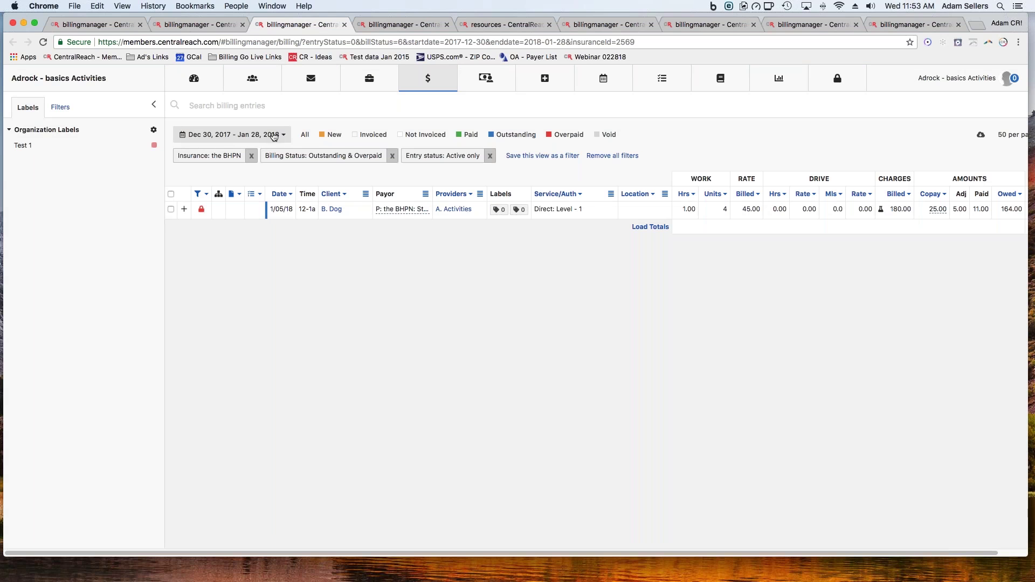
{"action": "scroll", "coordinate": [688, 242], "scroll_direction": "right", "scroll_amount": 2}
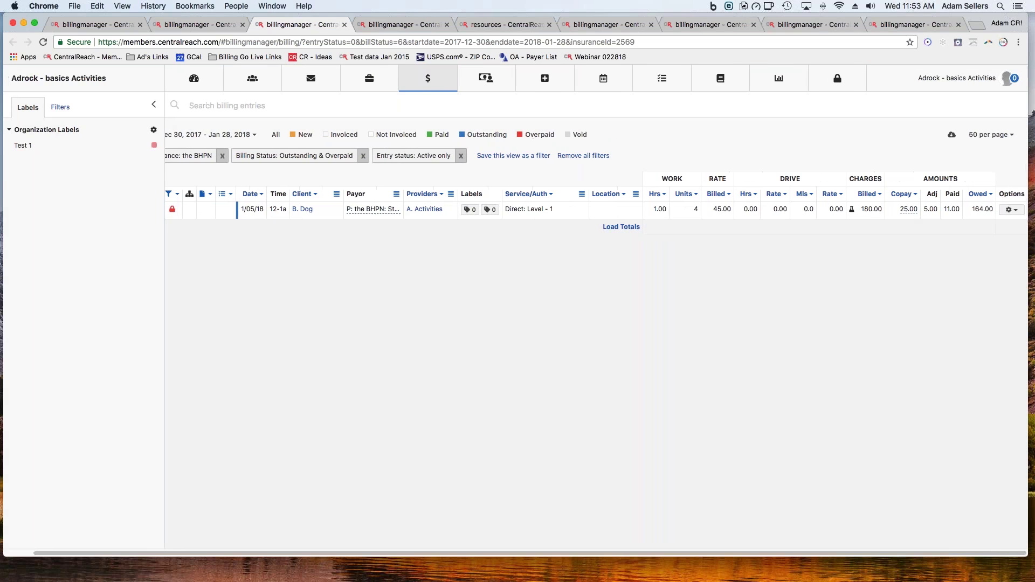
{"action": "left_click", "coordinate": [621, 227]}
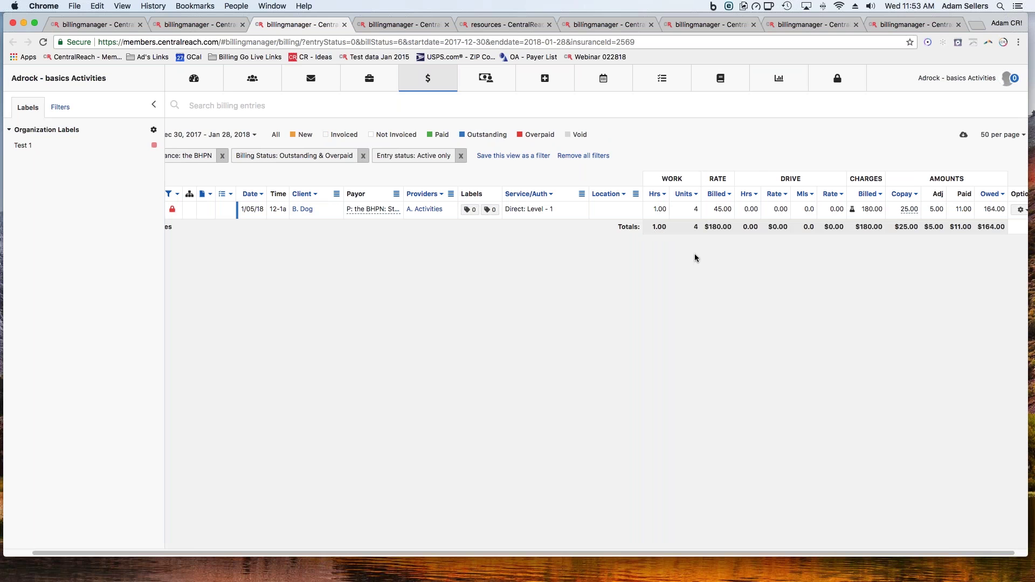
- Return to the receivables and group them by client
{"action": "left_click", "coordinate": [214, 25]}
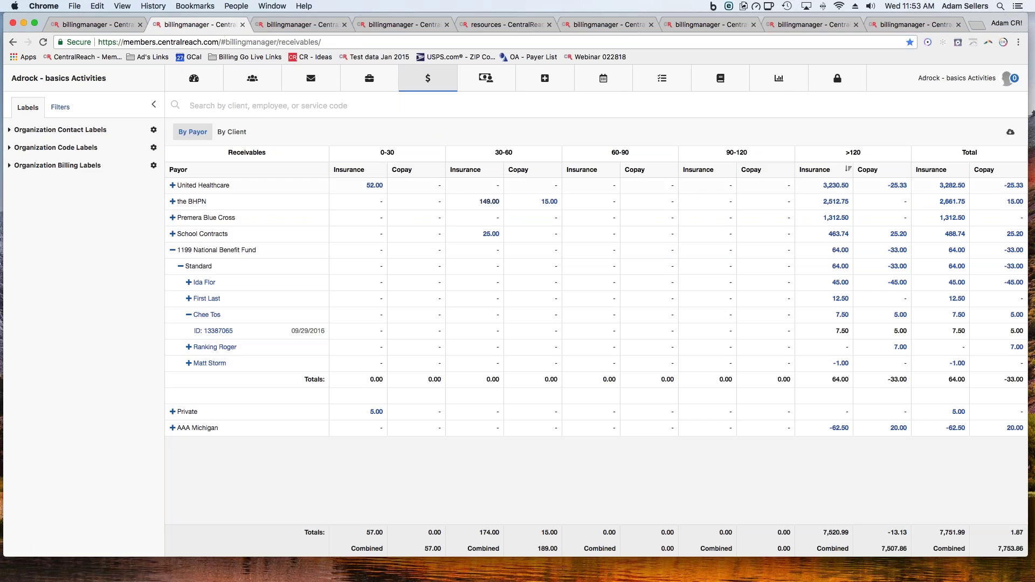
{"action": "left_click", "coordinate": [237, 132]}
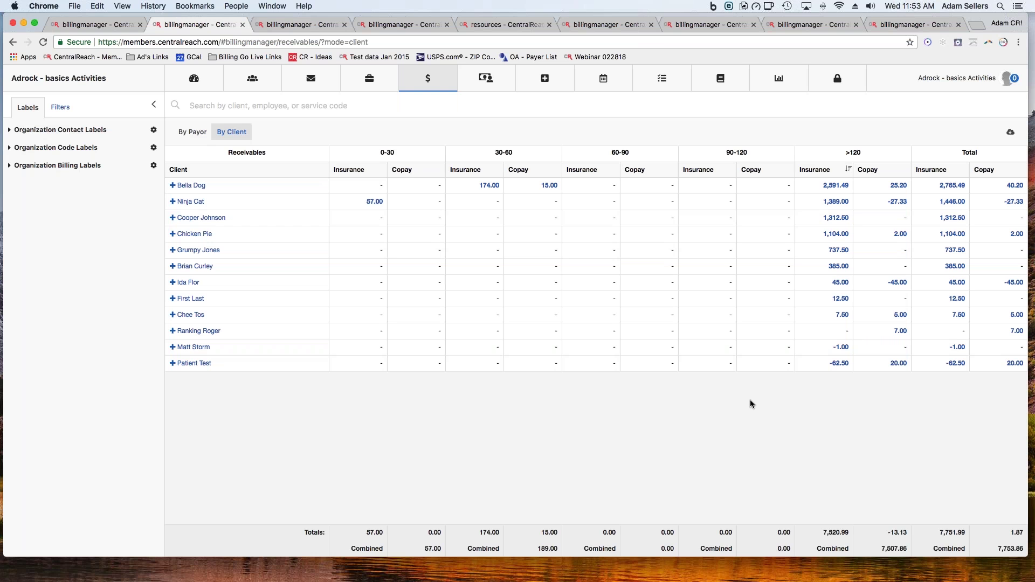
- Open the payments list and review the available payment type filters without changing them
{"action": "mouse_move", "coordinate": [422, 85]}
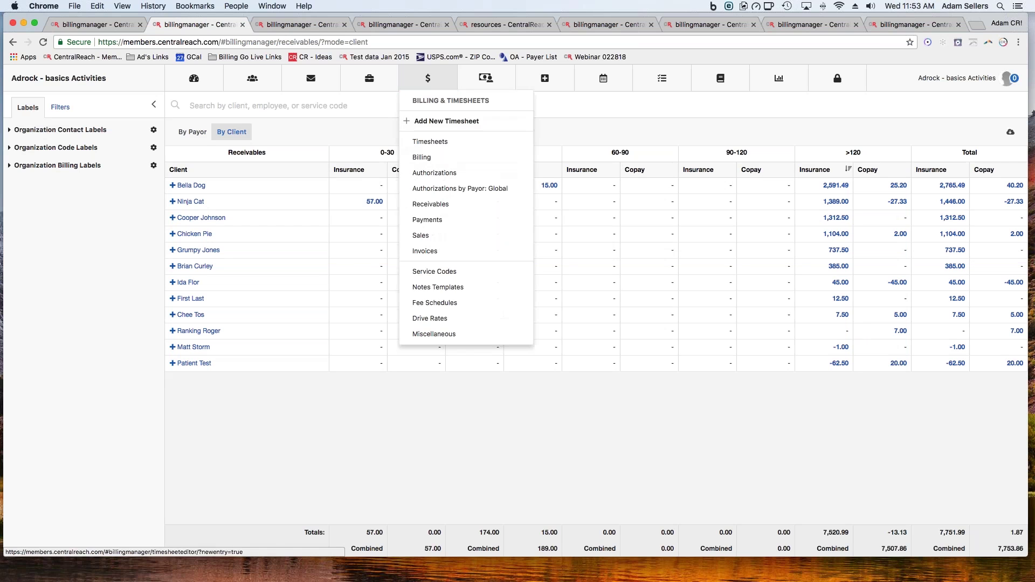
{"action": "left_click", "coordinate": [437, 221]}
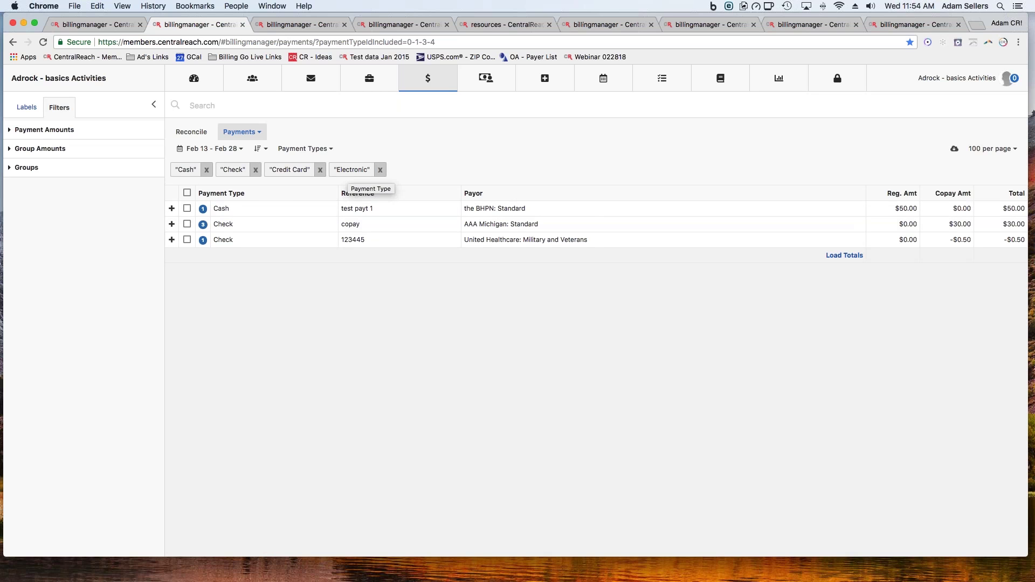
{"action": "left_click", "coordinate": [328, 149]}
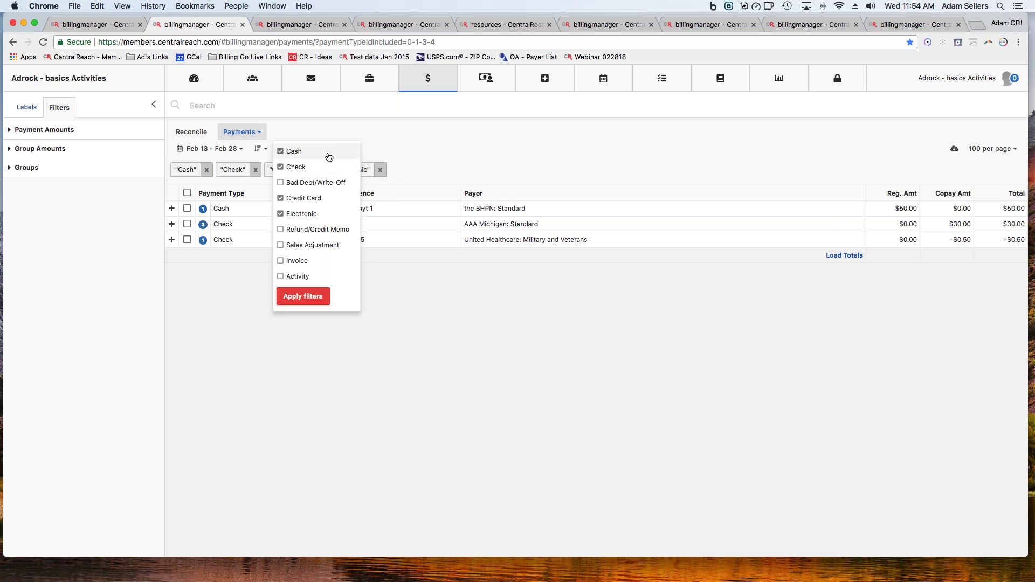
{"action": "left_click", "coordinate": [420, 309]}
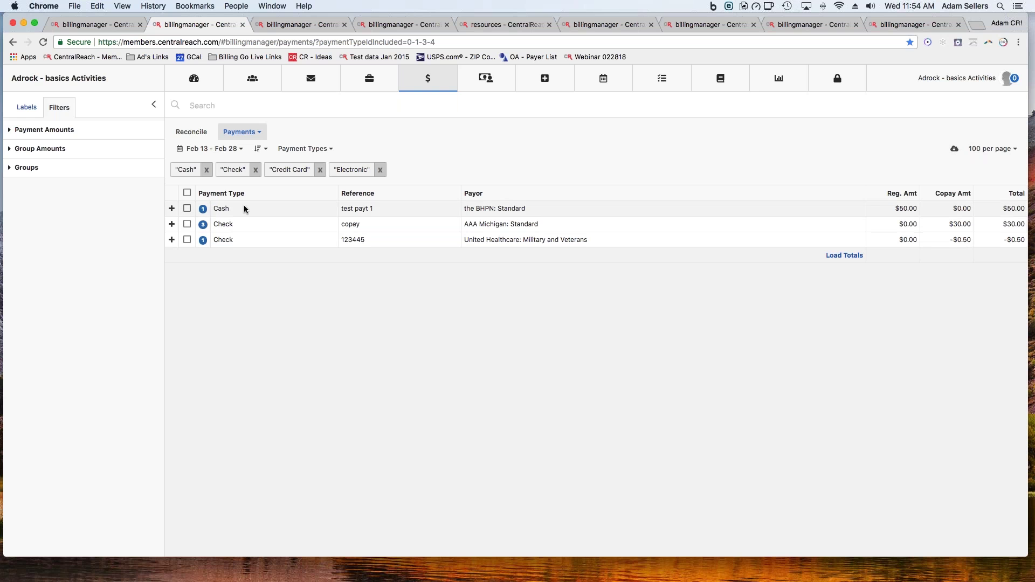
- Expand the "test payt 1" cash payment and the "copay" check to review their linked billing entries, and collapse both
{"action": "left_click", "coordinate": [172, 209]}
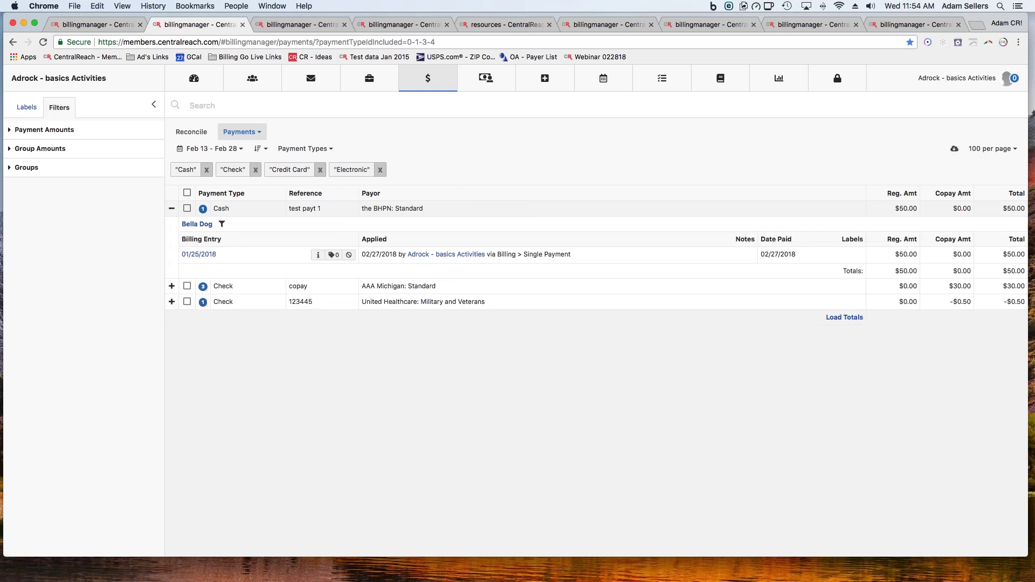
{"action": "left_click", "coordinate": [173, 287]}
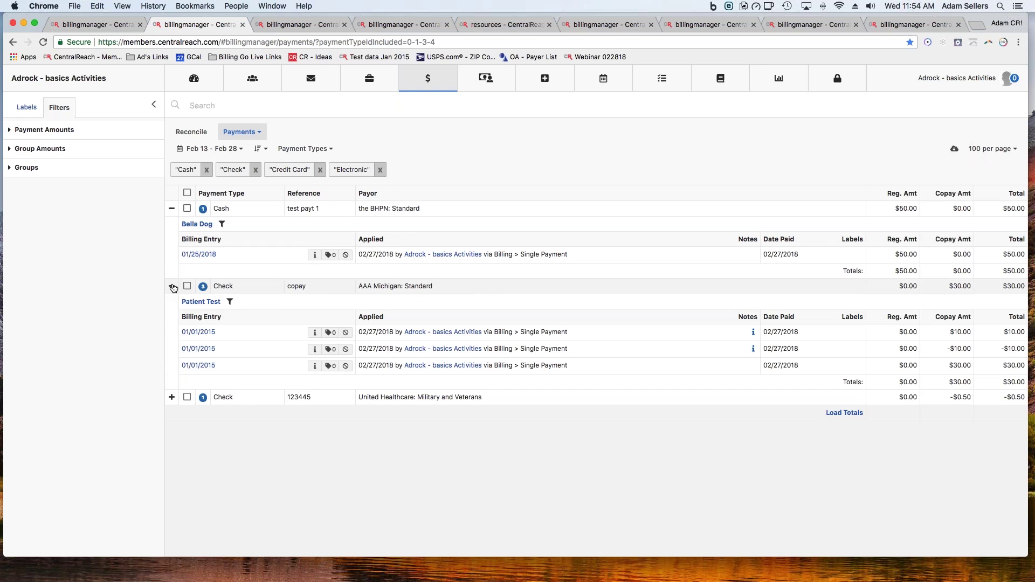
{"action": "left_click", "coordinate": [173, 286]}
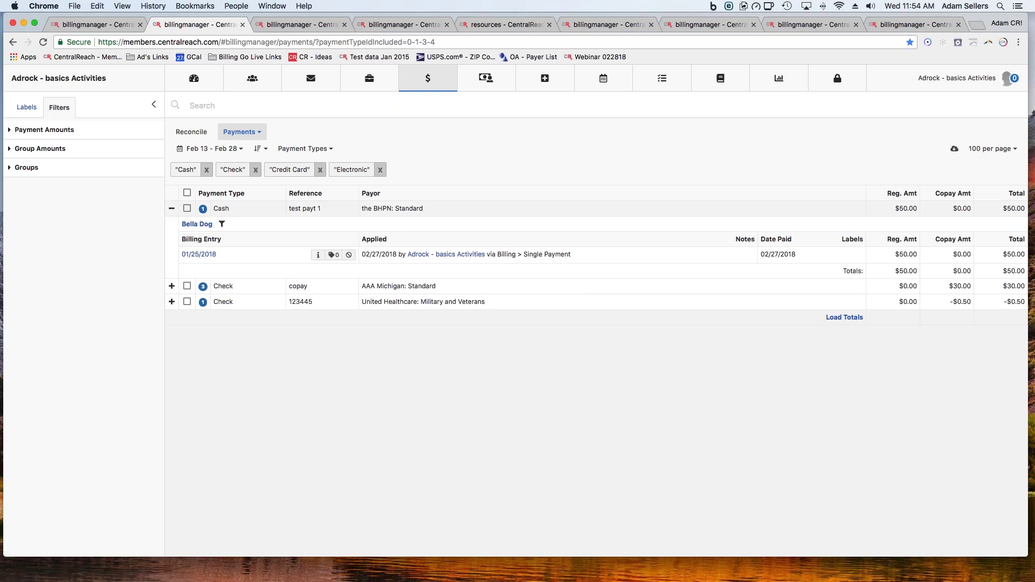
{"action": "left_click", "coordinate": [171, 208]}
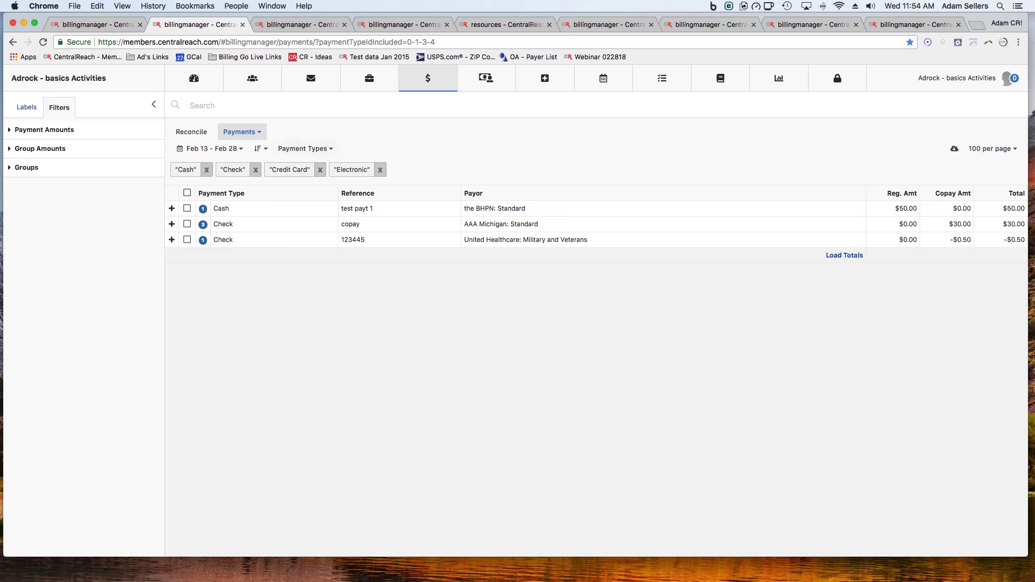
- Add Bad Debt/Write-Off, Refund/Credit Memo, Sales Adjustment, Invoice and Activity to the payment type filters and apply them
{"action": "left_click", "coordinate": [295, 151]}
{"action": "left_click", "coordinate": [281, 182]}
{"action": "left_click", "coordinate": [280, 229]}
{"action": "left_click", "coordinate": [281, 244]}
{"action": "left_click", "coordinate": [281, 260]}
{"action": "left_click", "coordinate": [280, 276]}
{"action": "left_click", "coordinate": [297, 278]}
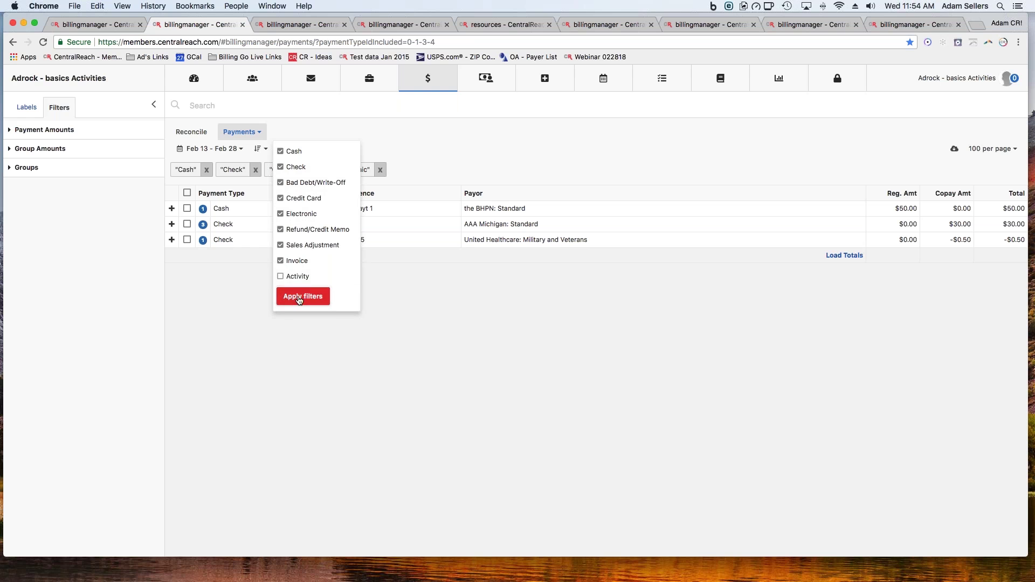
{"action": "left_click", "coordinate": [282, 278]}
{"action": "left_click", "coordinate": [302, 296]}
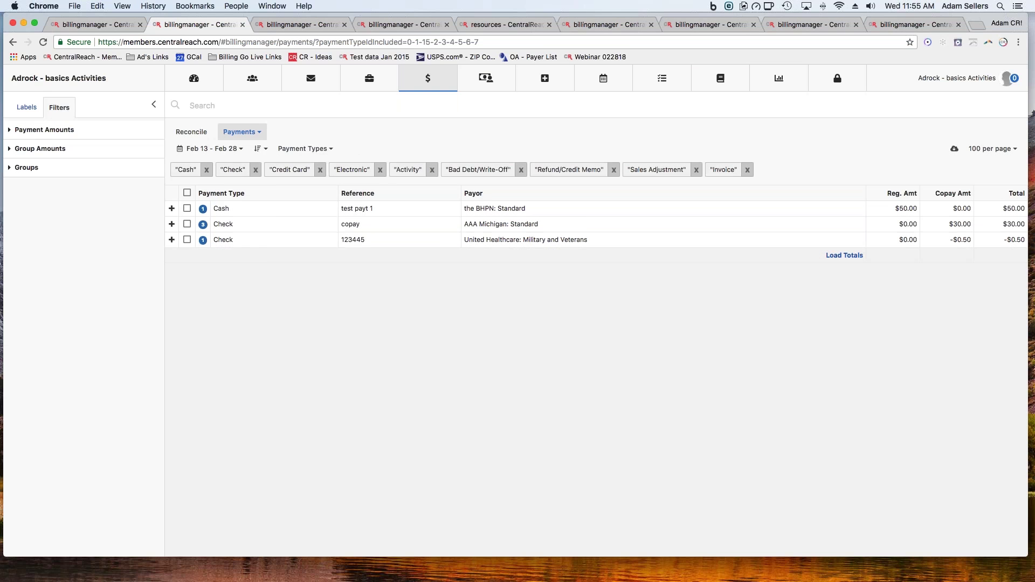
- Set the payments date range to the last 30 days and remove the Invoice payment type filter
{"action": "left_click", "coordinate": [231, 152]}
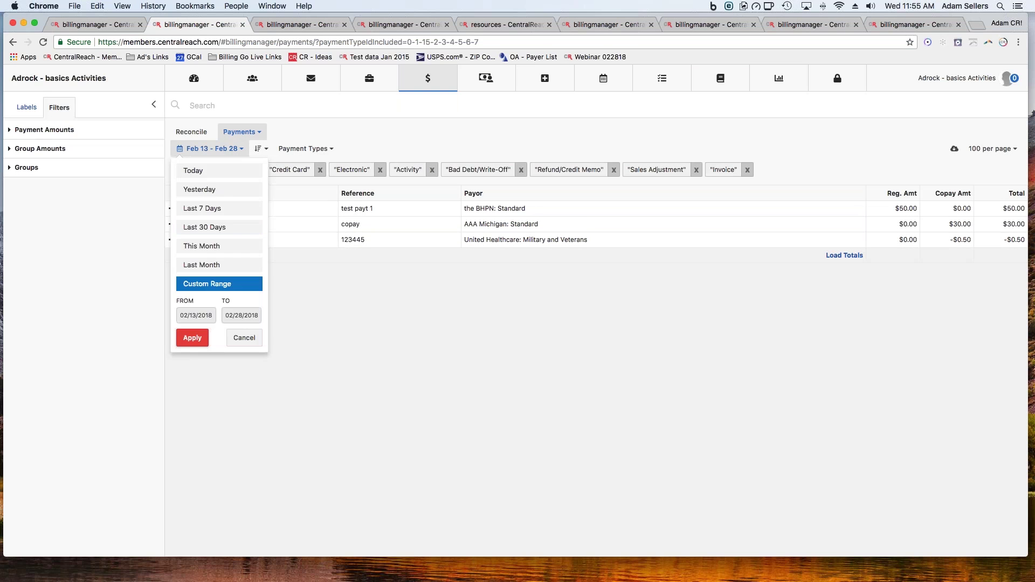
{"action": "left_click", "coordinate": [216, 227]}
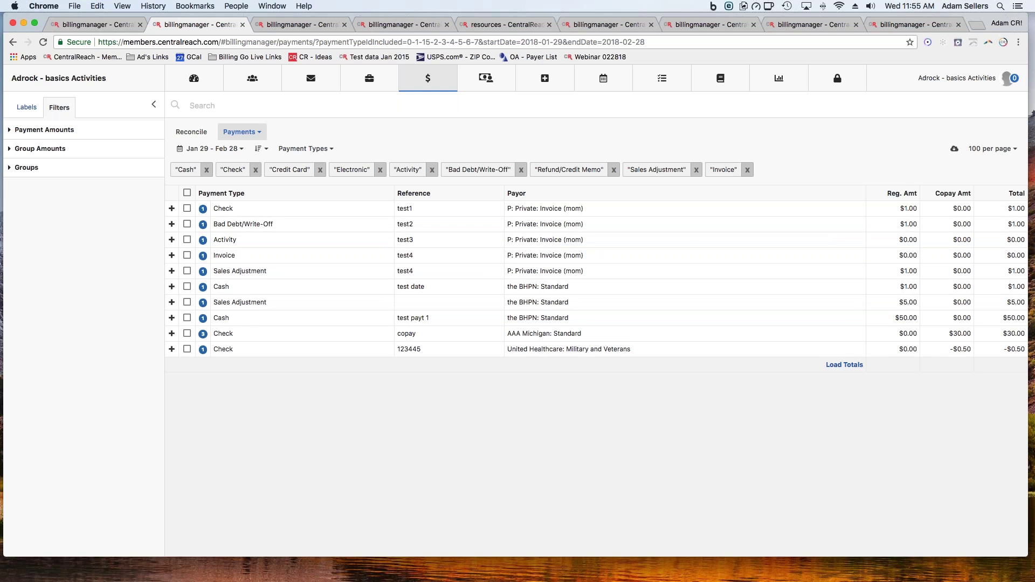
{"action": "left_click", "coordinate": [747, 169]}
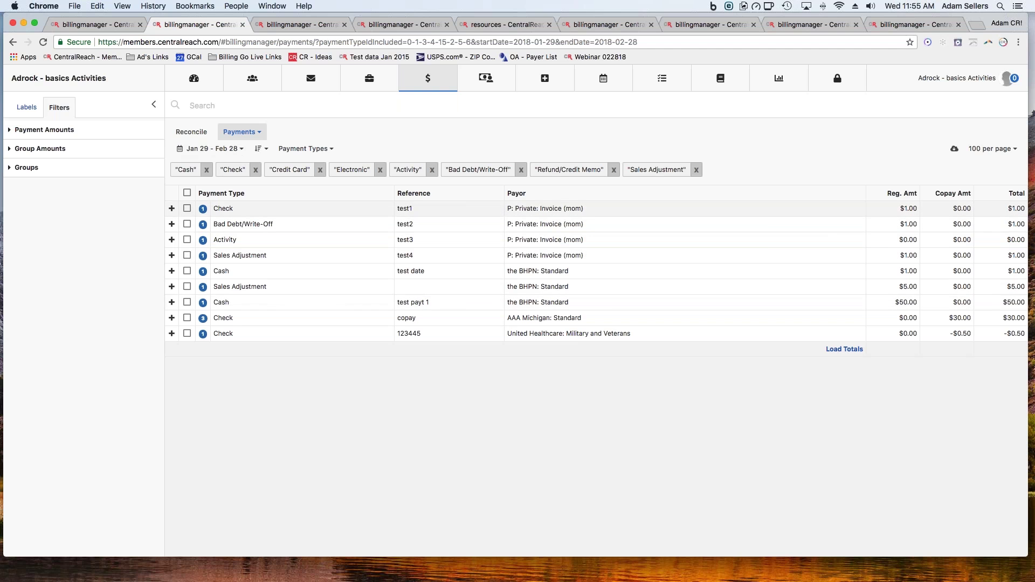
- Review the billing entry behind the "test1" check, and filter the payments by that payment reference
{"action": "left_click", "coordinate": [172, 208]}
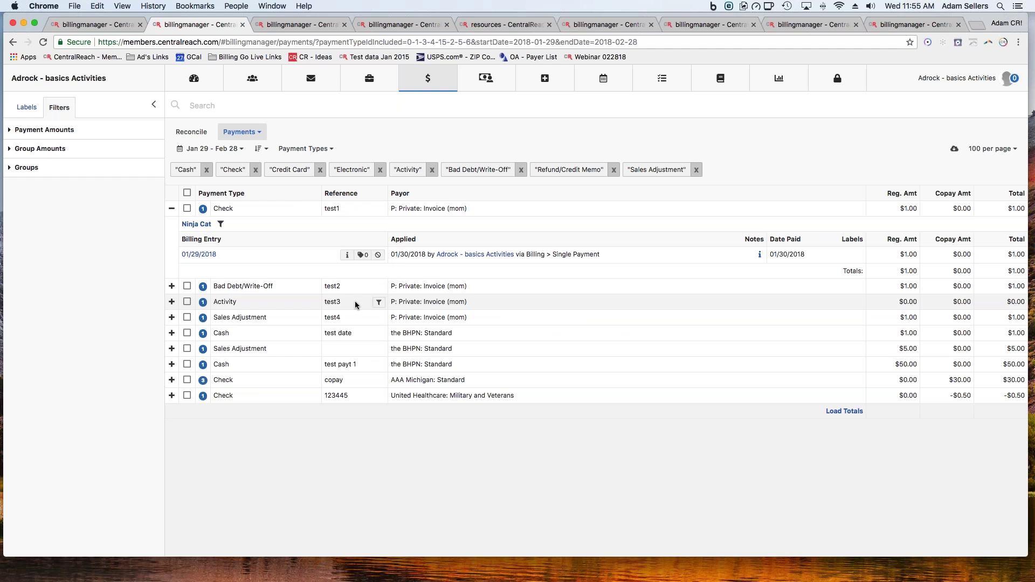
{"action": "left_click", "coordinate": [258, 209]}
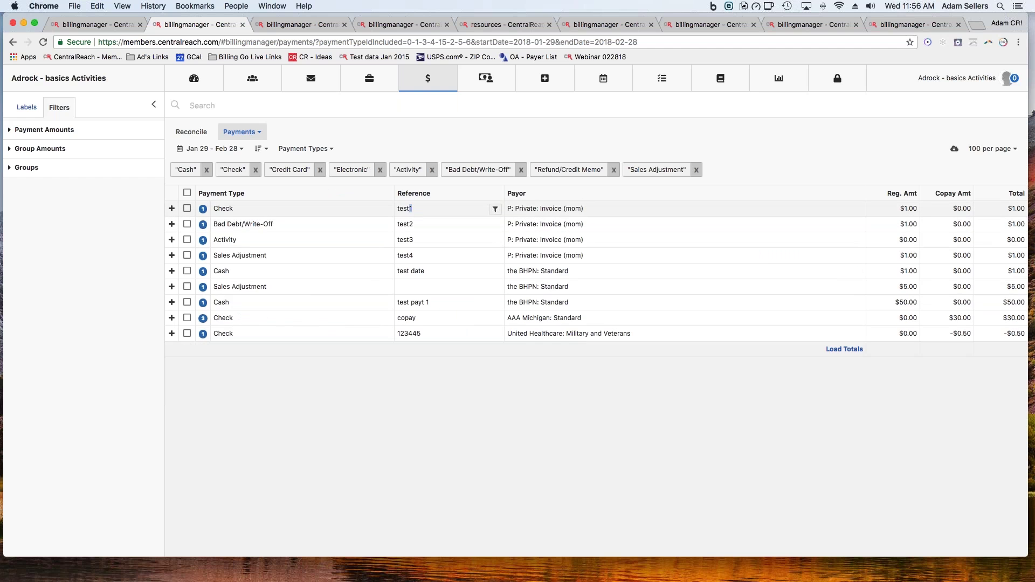
{"action": "left_click", "coordinate": [494, 209]}
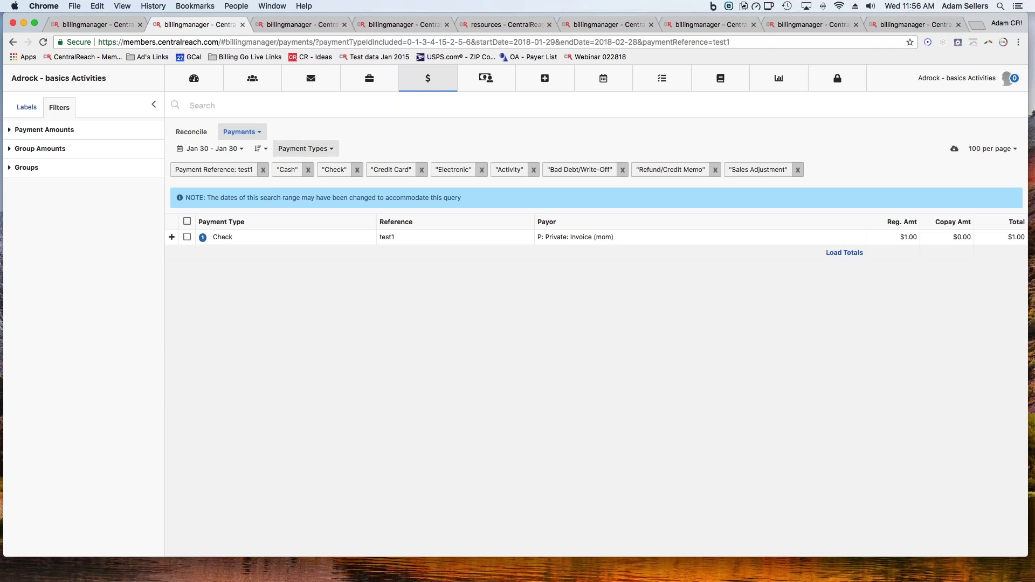
{"action": "left_click", "coordinate": [215, 110]}
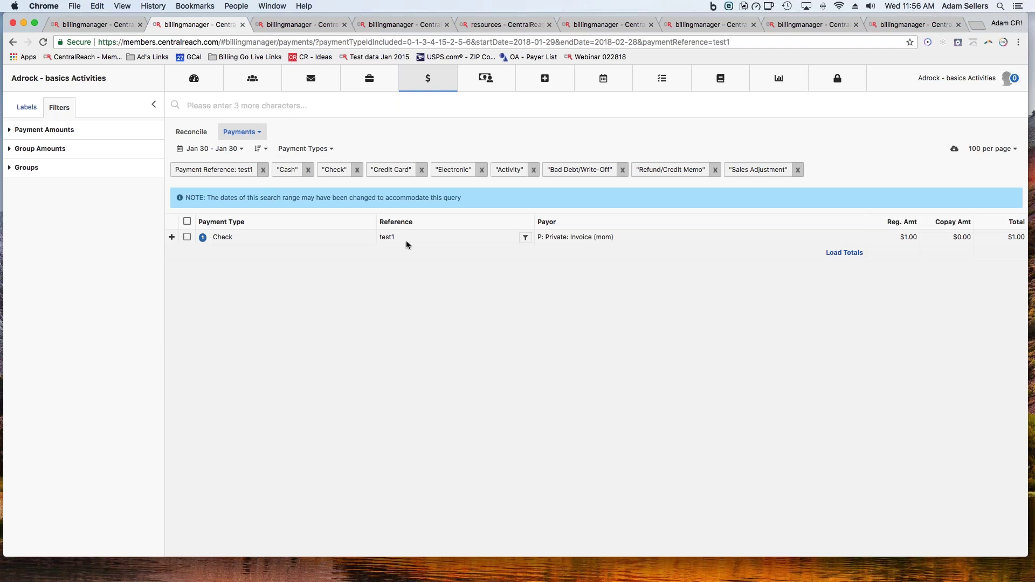
{"action": "left_click", "coordinate": [603, 342]}
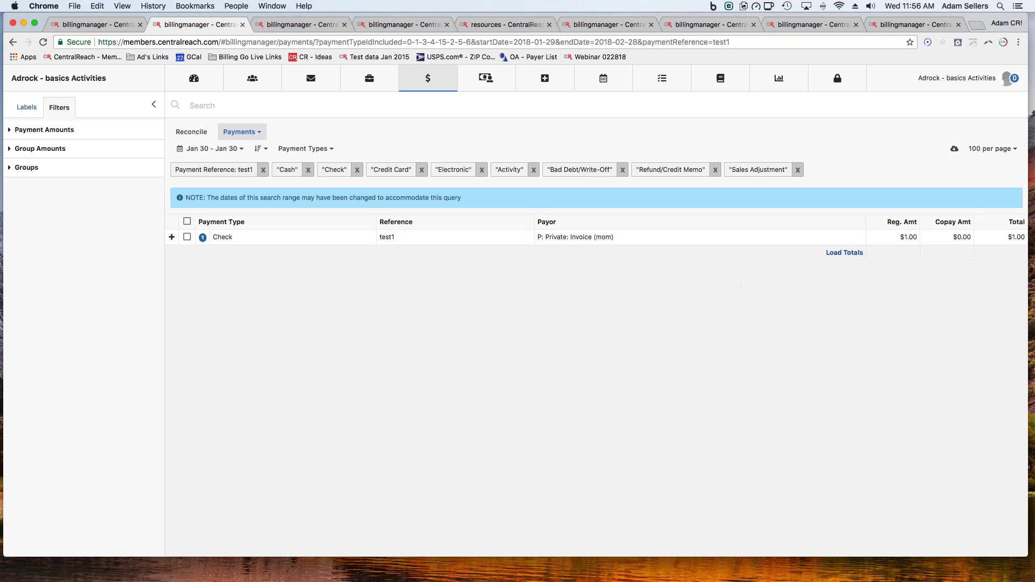
- Open the sales report and review its date range options without changing the range
{"action": "mouse_move", "coordinate": [428, 81]}
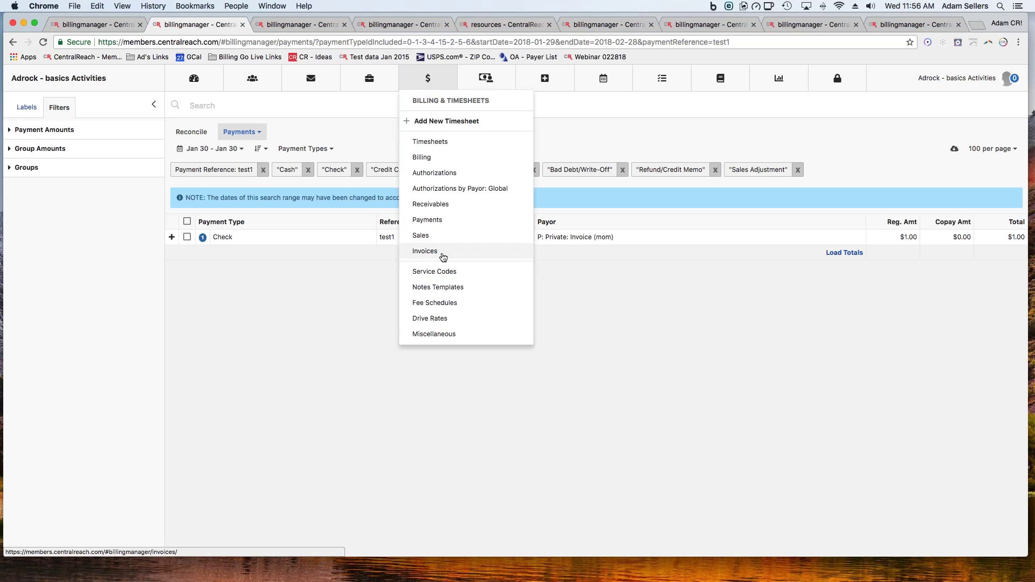
{"action": "left_click", "coordinate": [432, 237]}
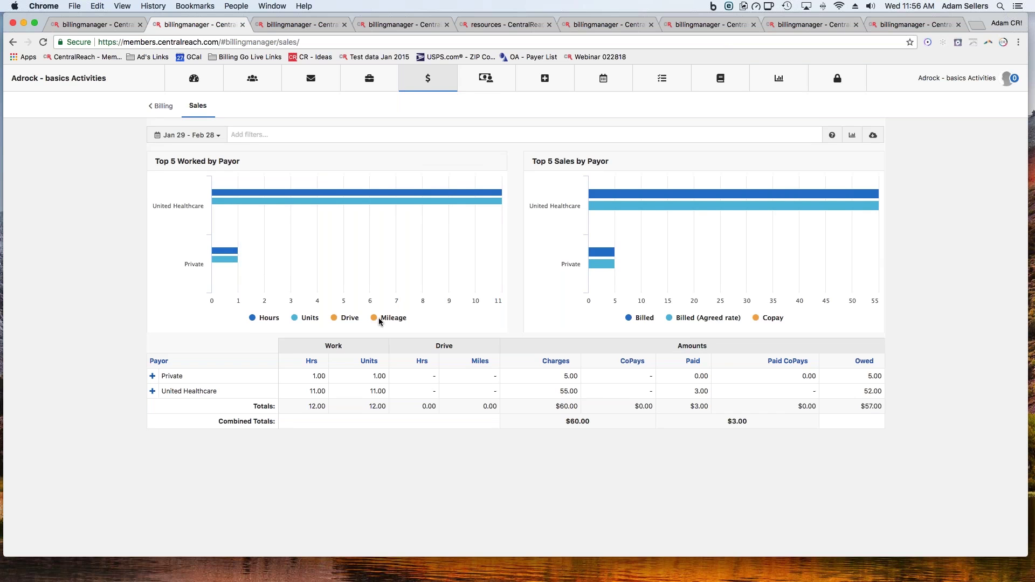
{"action": "left_click", "coordinate": [203, 144]}
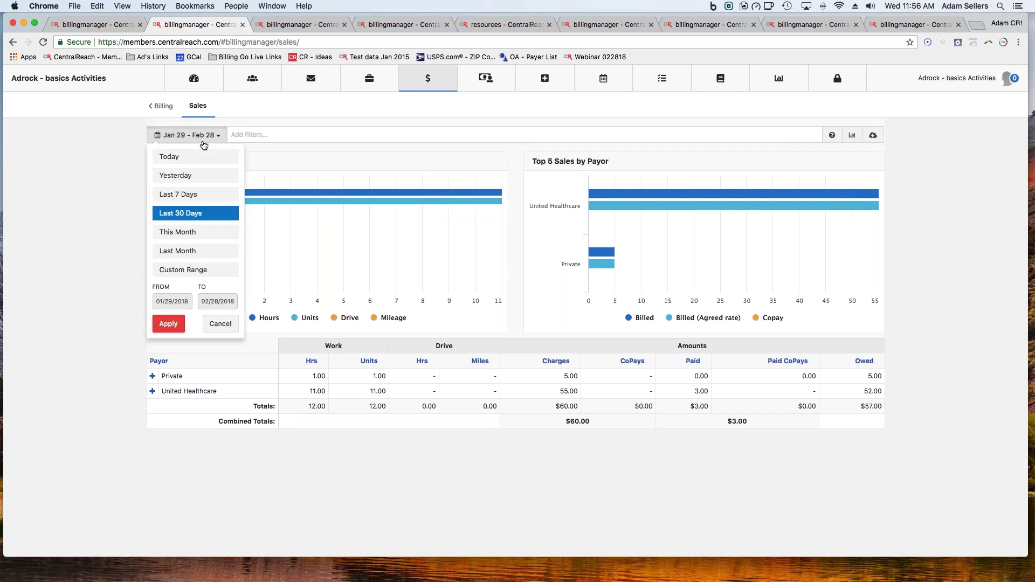
{"action": "left_click", "coordinate": [87, 177]}
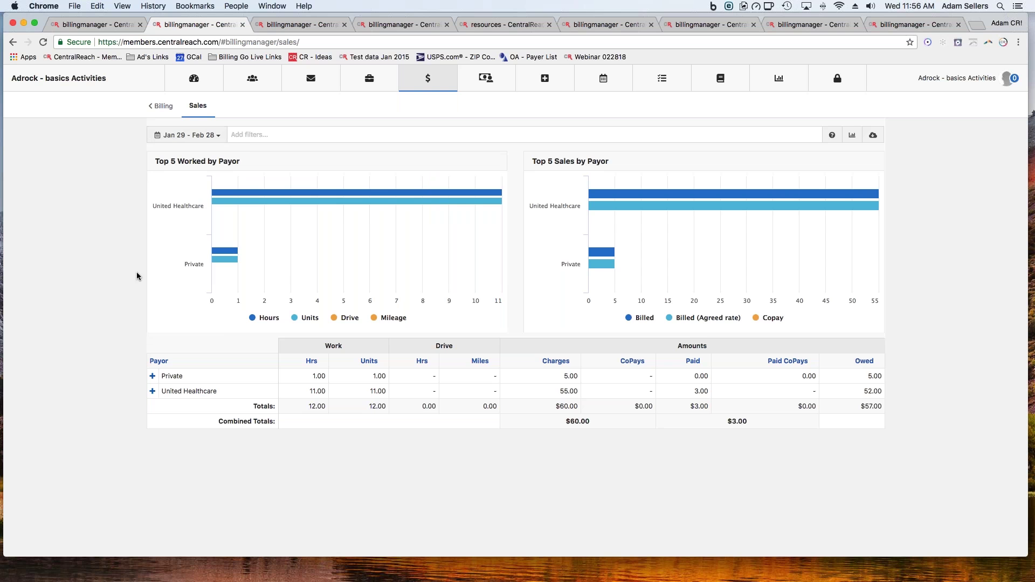
- Expand the Private payor in the sales table to its Invoice plan and client, and collapse it again
{"action": "left_click", "coordinate": [153, 378]}
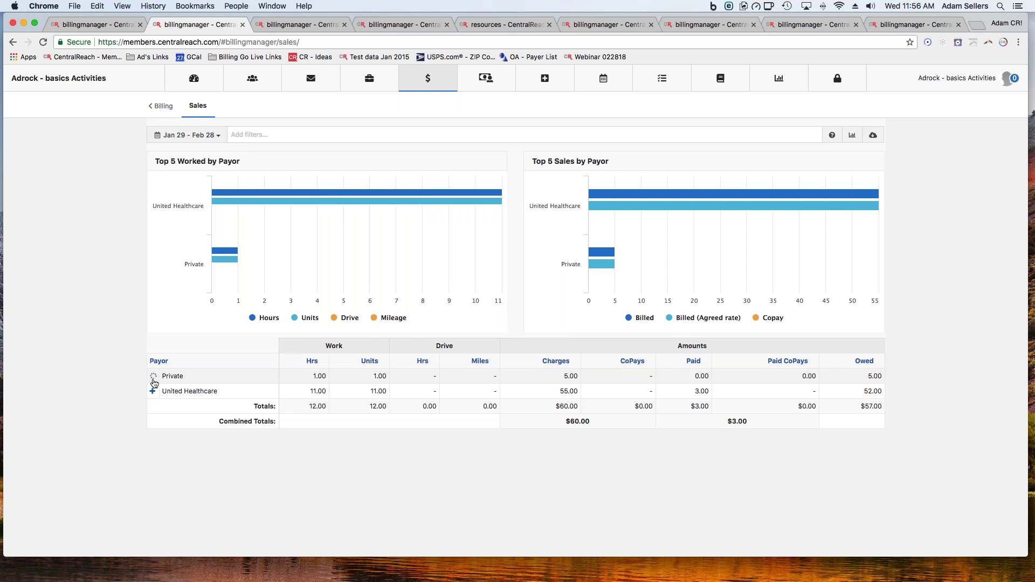
{"action": "left_click", "coordinate": [166, 392]}
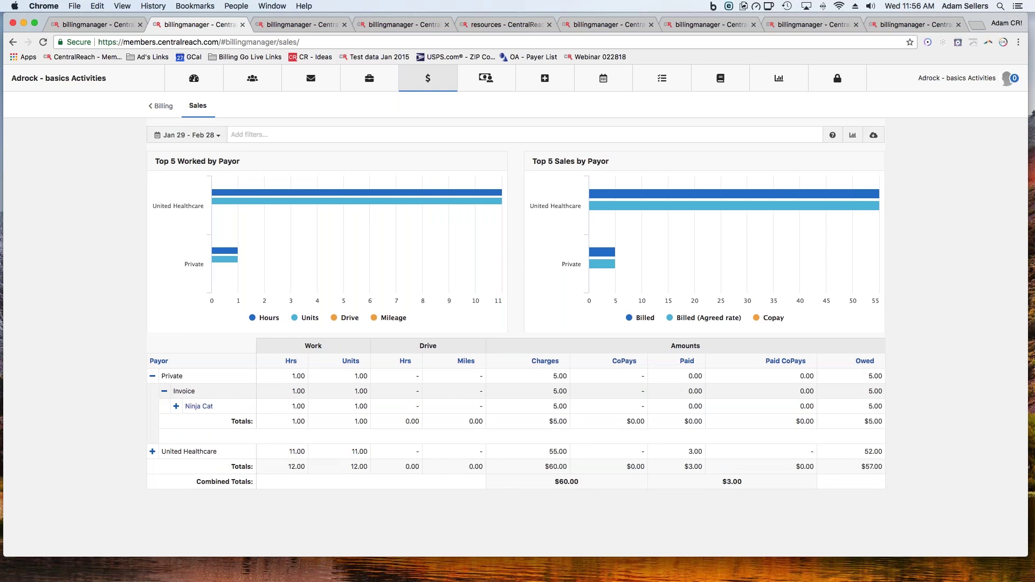
{"action": "left_click", "coordinate": [153, 375]}
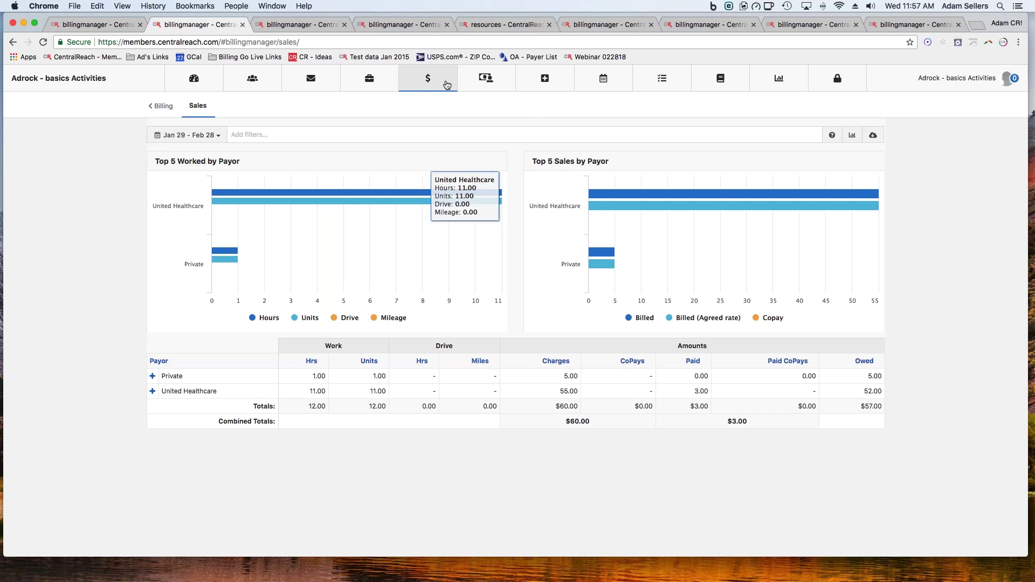
- Open the invoices list and generate a PDF of the Activity invoice from its print preview with the default settings
{"action": "mouse_move", "coordinate": [428, 81]}
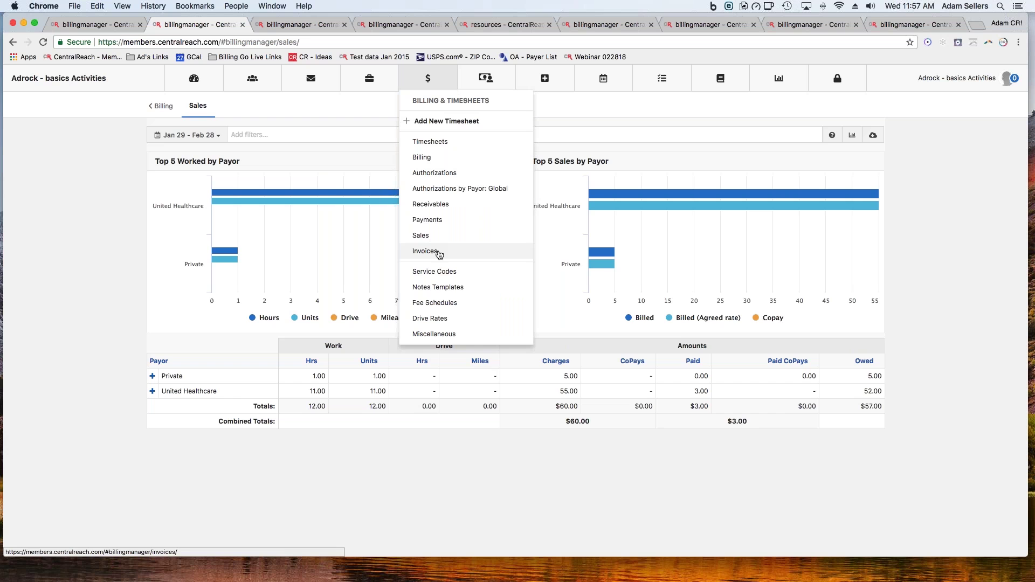
{"action": "left_click", "coordinate": [425, 252]}
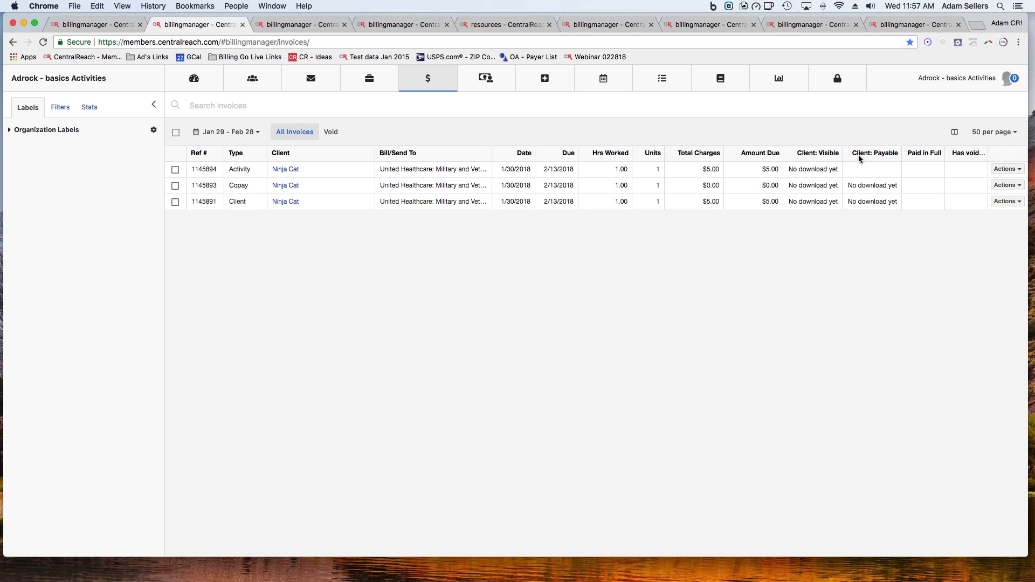
{"action": "left_click", "coordinate": [1004, 169]}
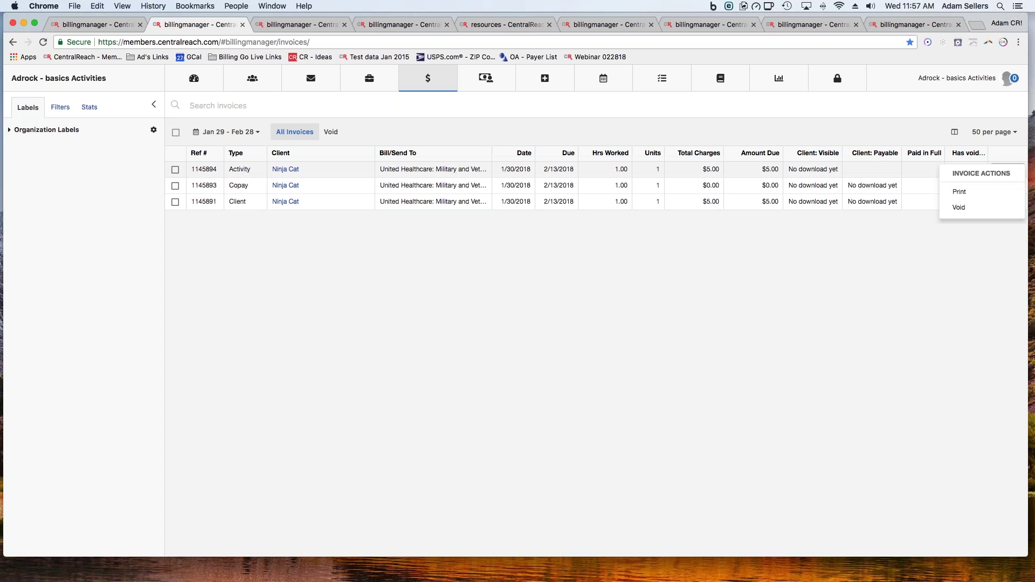
{"action": "left_click", "coordinate": [960, 193]}
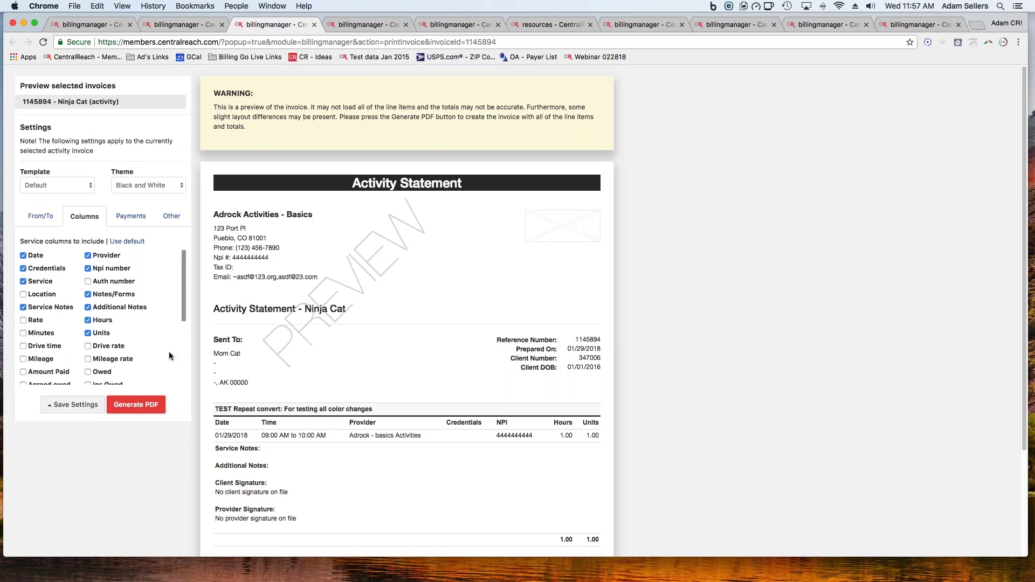
{"action": "left_click", "coordinate": [144, 403]}
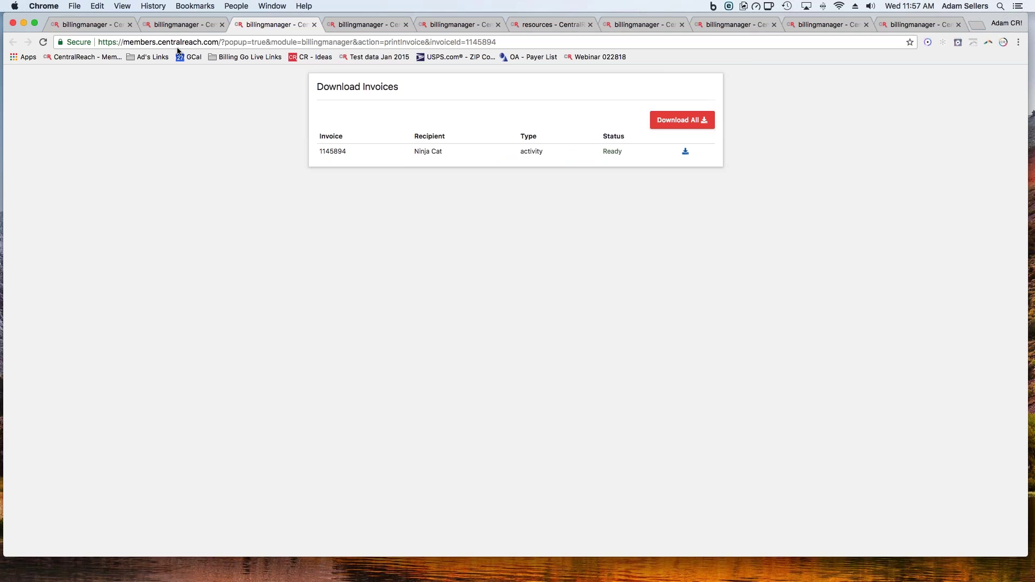
- Refresh the invoices list, and switch the Activity invoice's client visibility on and back off
{"action": "left_click", "coordinate": [179, 24]}
{"action": "left_click", "coordinate": [43, 43]}
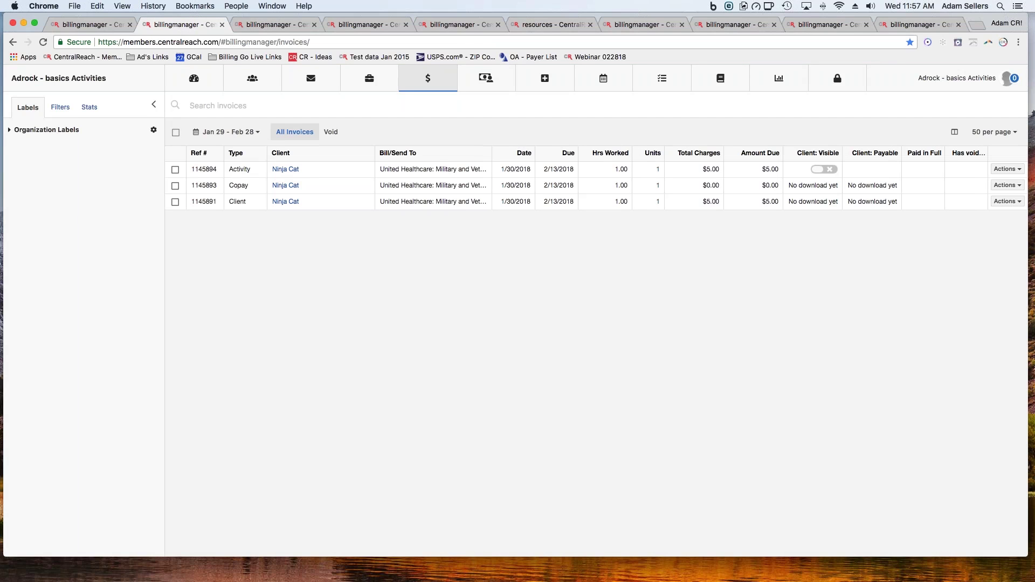
{"action": "left_click", "coordinate": [825, 169]}
{"action": "left_click", "coordinate": [825, 169]}
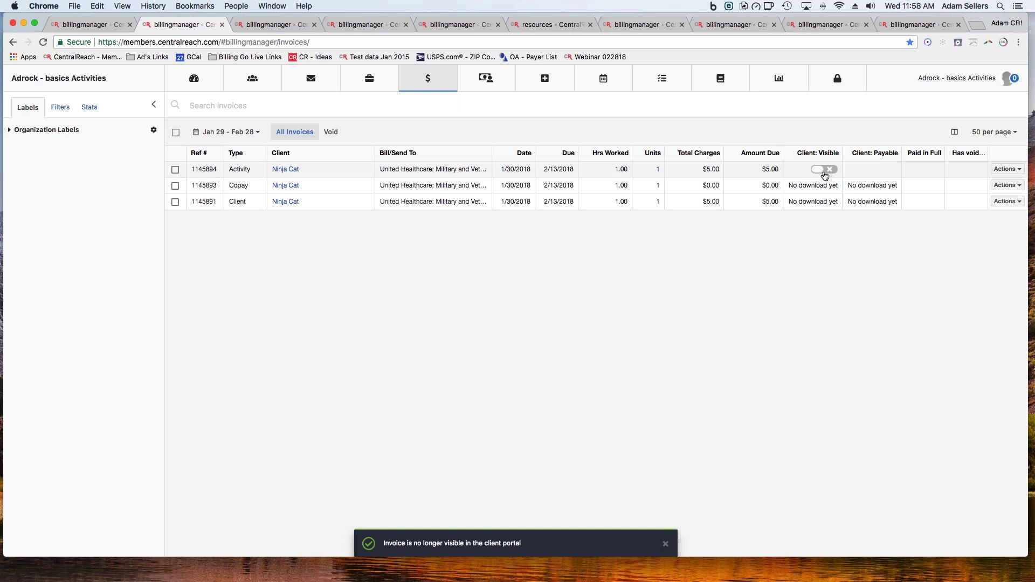